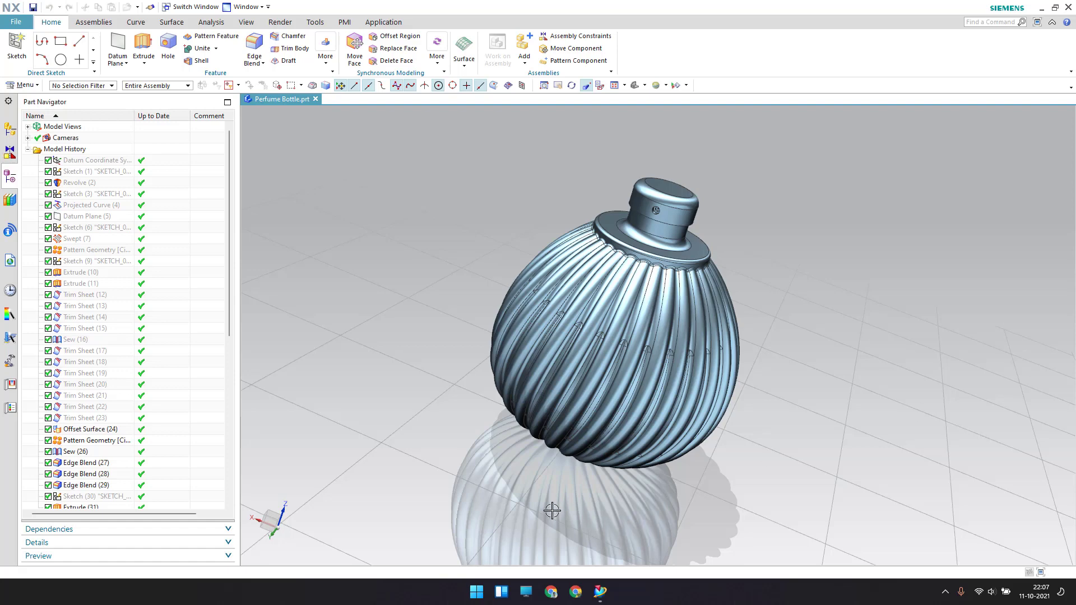
Step: Orbit and zoom the finished perfume bottle to inspect it, including the neck and cap
middle_drag(662, 499, 742, 496)
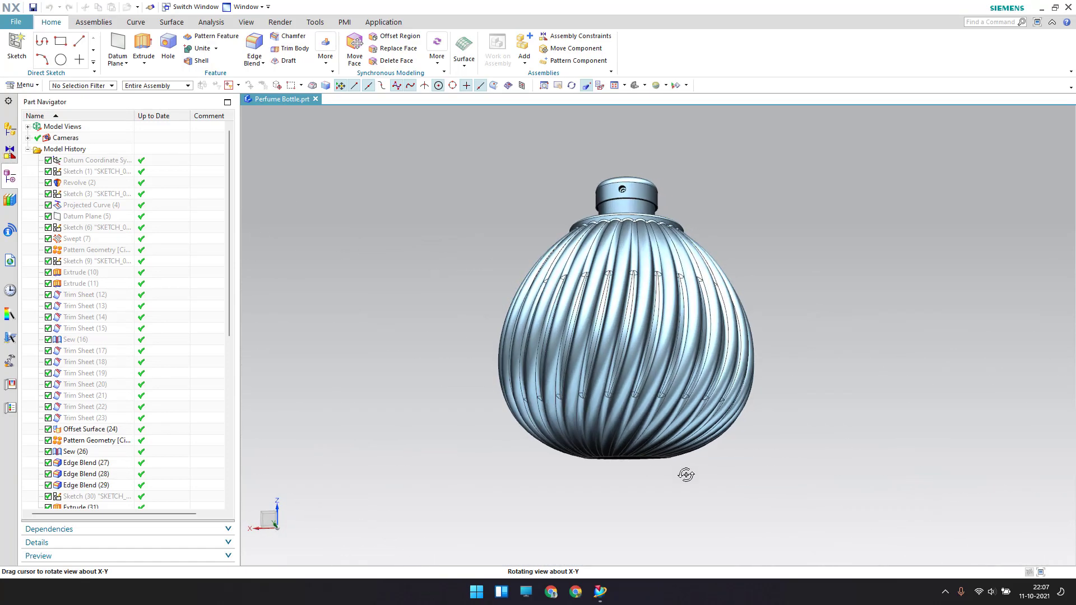
scroll(633, 409, up, 5)
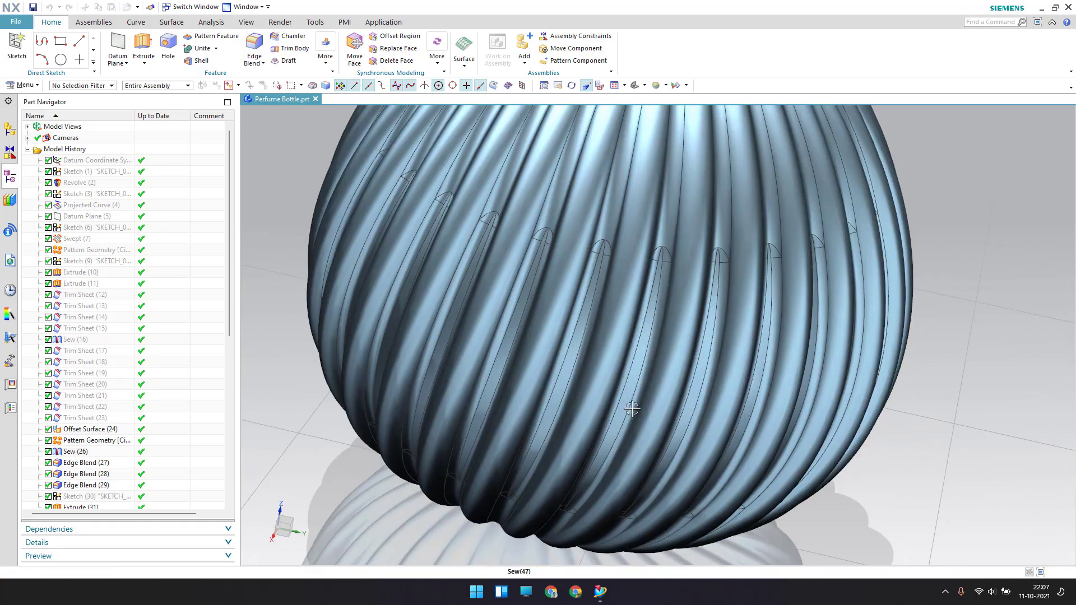
scroll(633, 409, down, 5)
scroll(673, 446, up, 2)
mouse_move(673, 446)
middle_down()
mouse_move(579, 466)
mouse_move(601, 451)
middle_up()
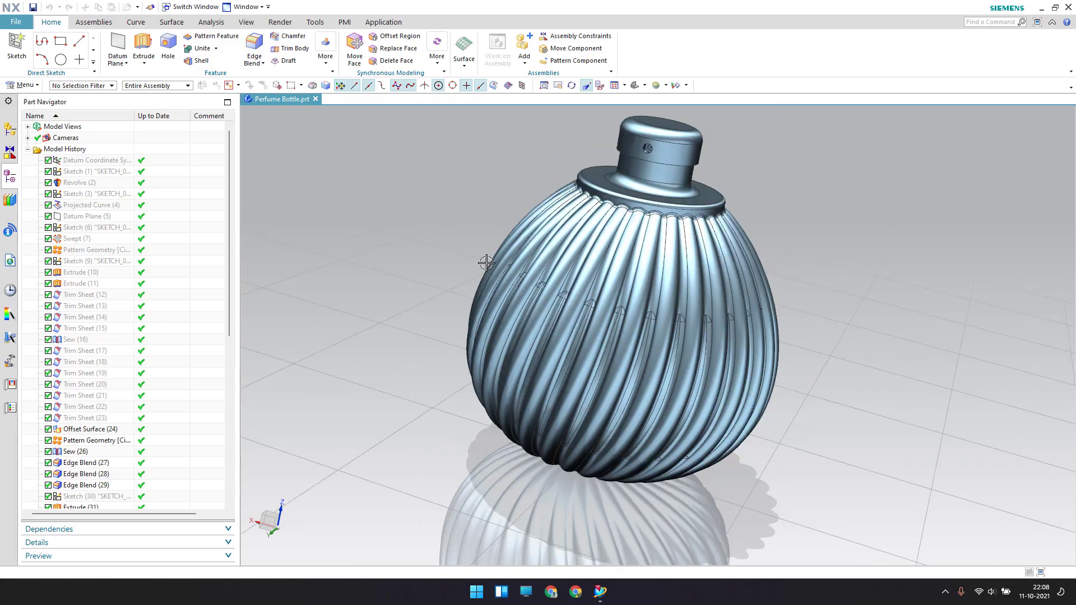
scroll(190, 331, down, 5)
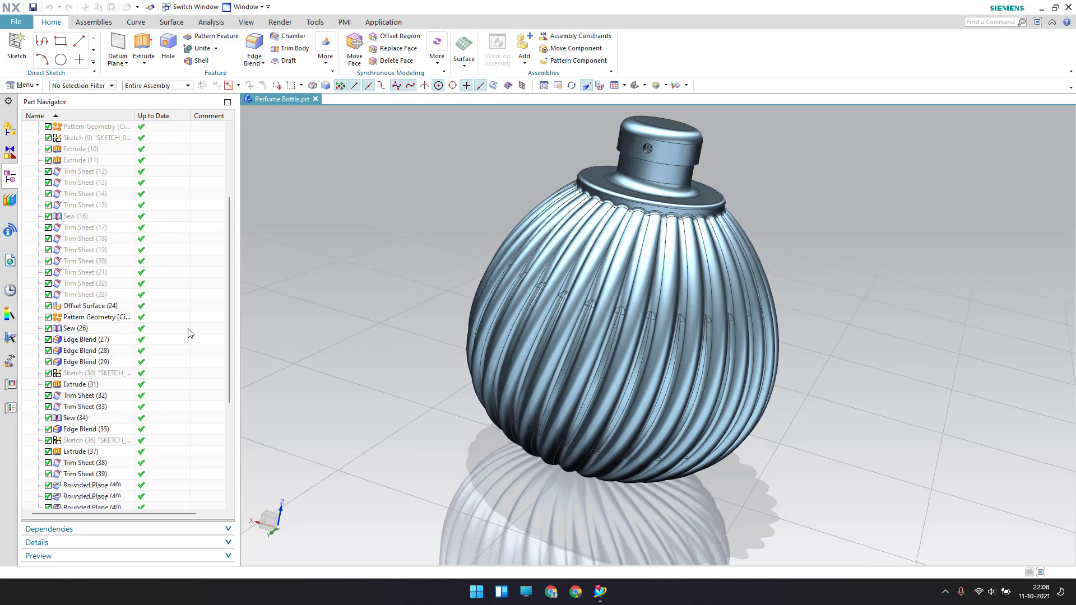
scroll(191, 332, up, 5)
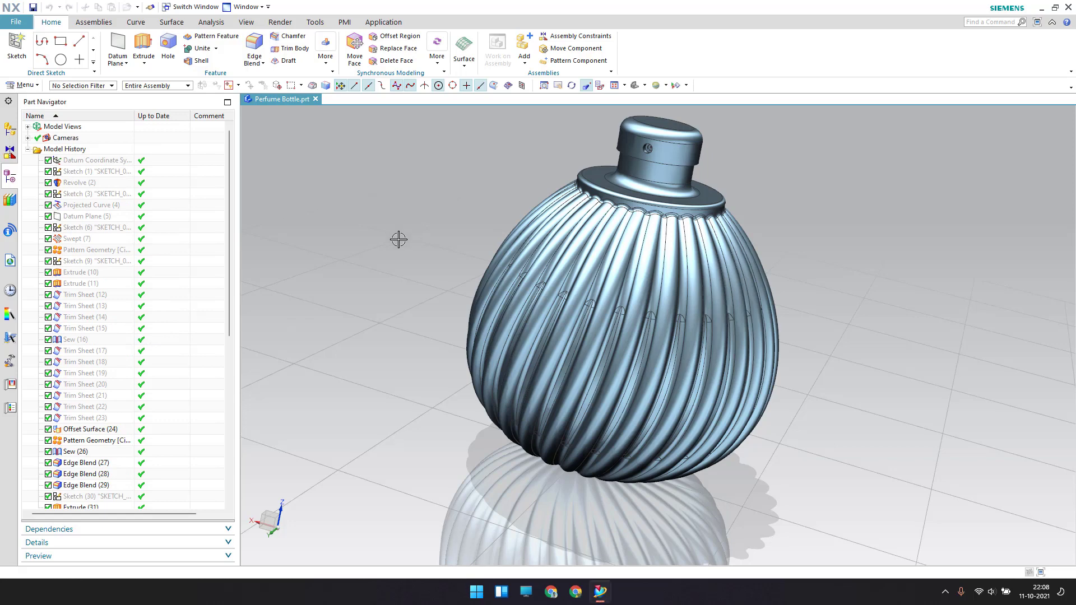
scroll(398, 238, up, 2)
scroll(662, 393, down, 3)
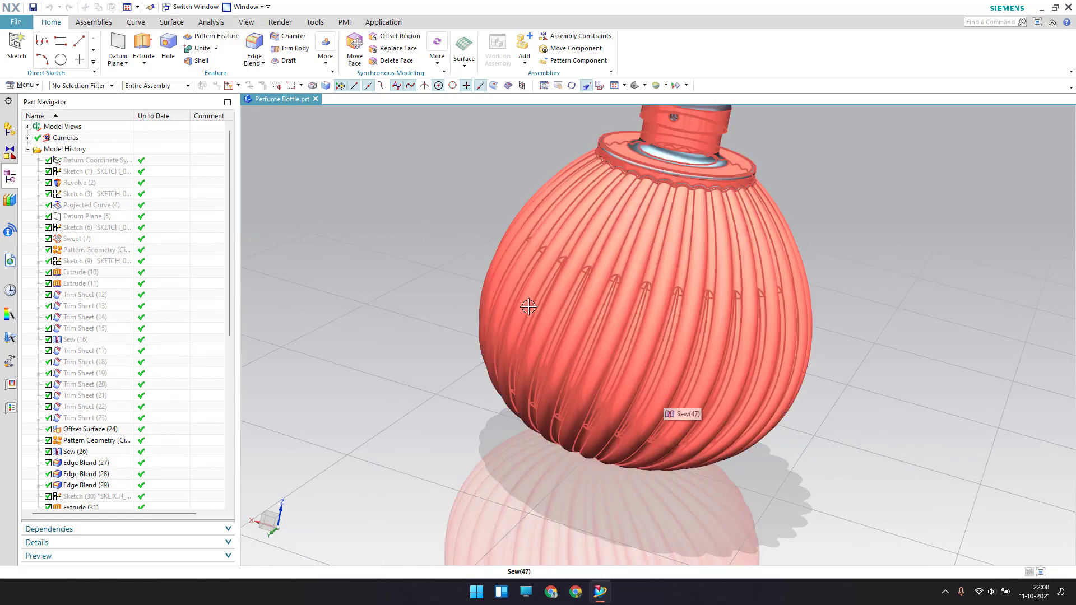
middle_drag(528, 304, 513, 380)
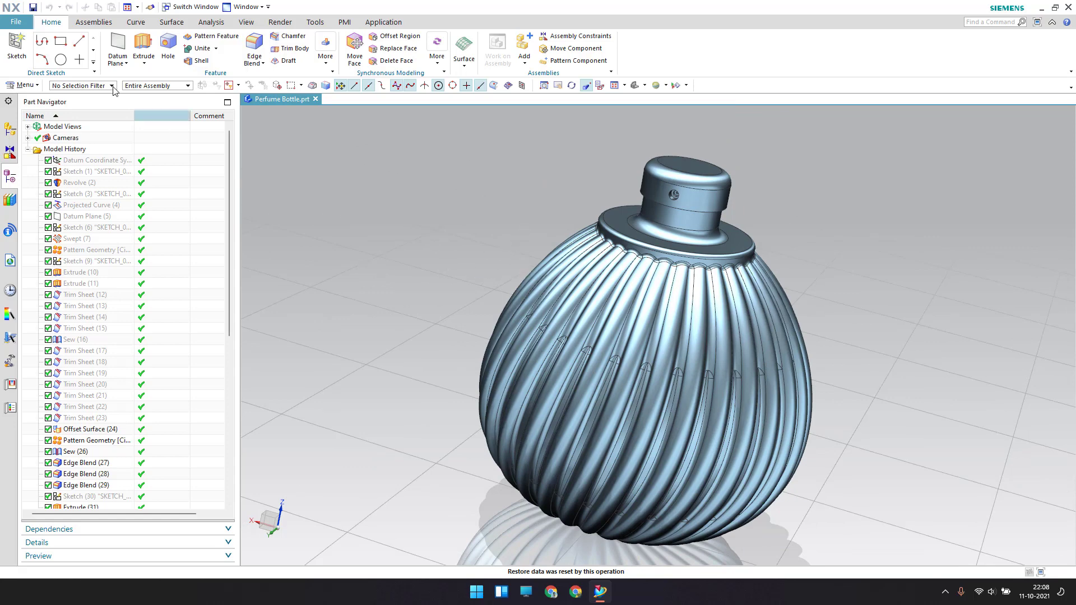
Step: Create a new Model part, model1.prt, and start a sketch on the YZ datum plane
click(16, 22)
click(190, 211)
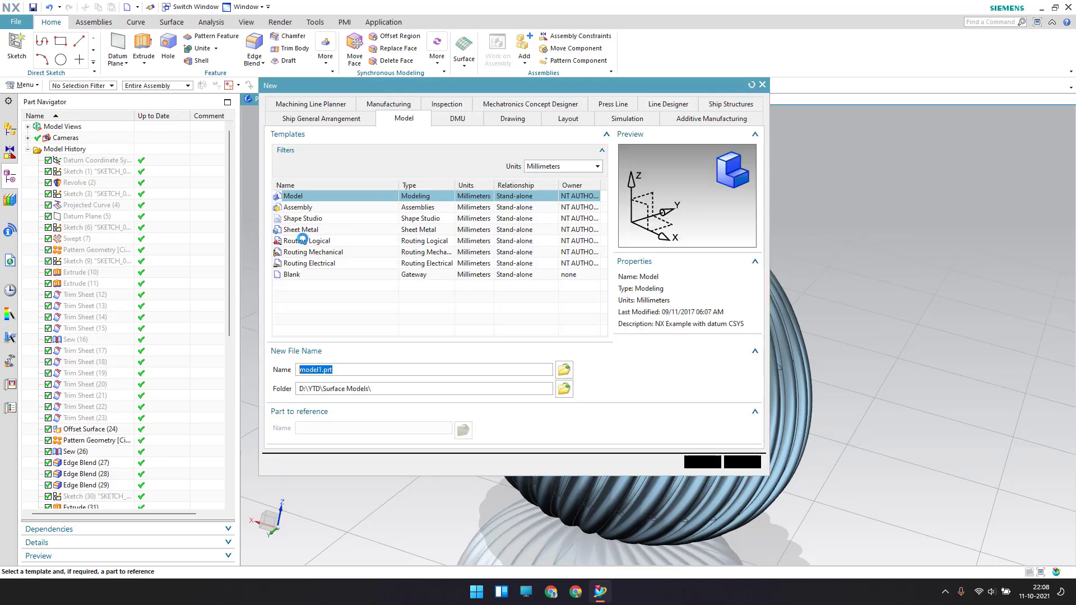
click(699, 462)
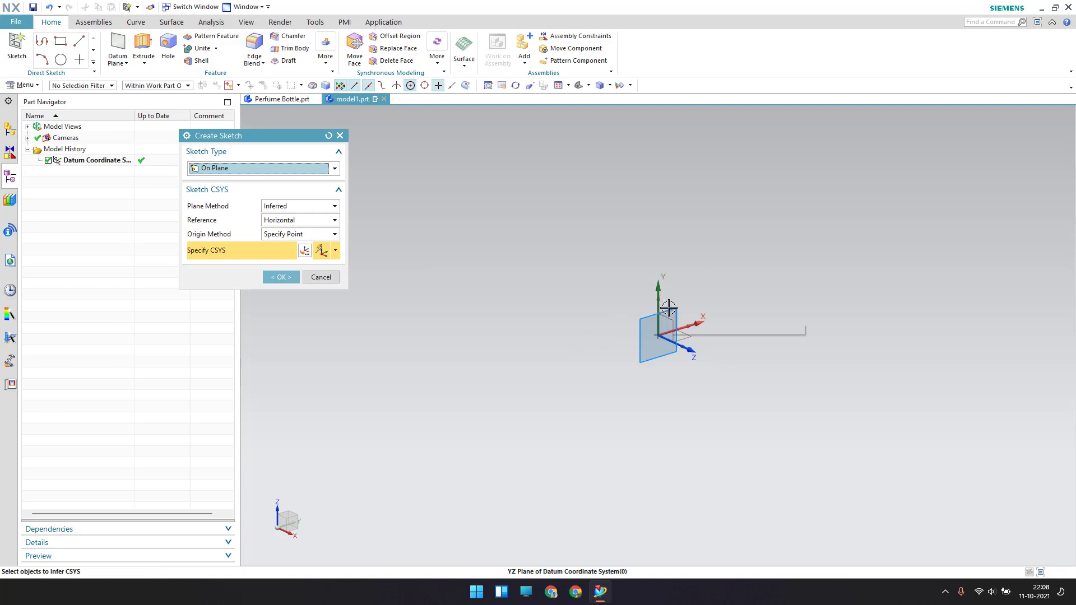
click(668, 307)
middle_click(525, 309)
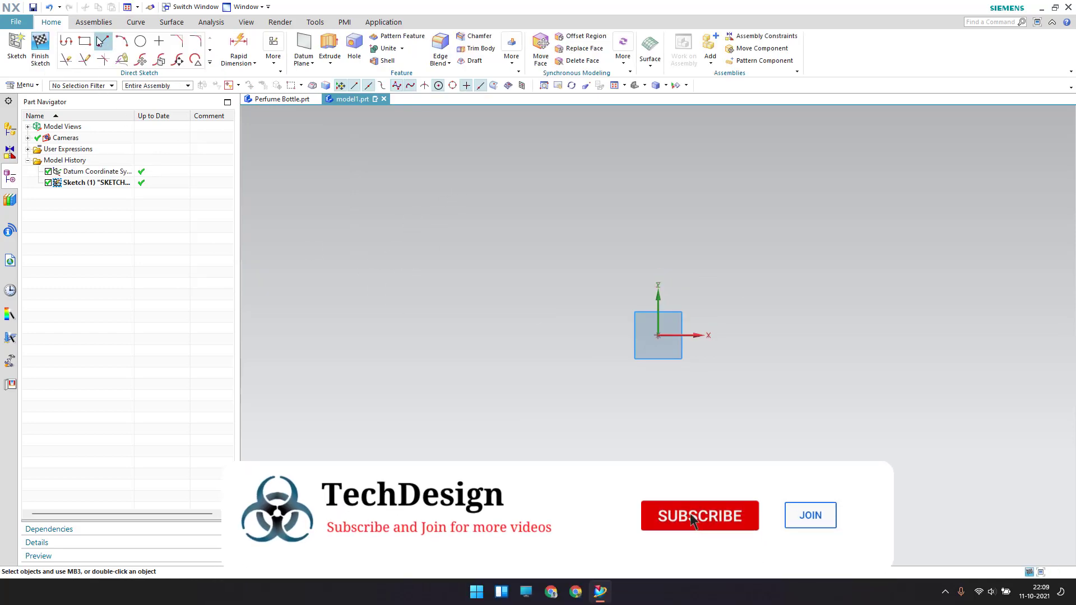
Step: Draw a vertical line straight up from the sketch origin
click(103, 41)
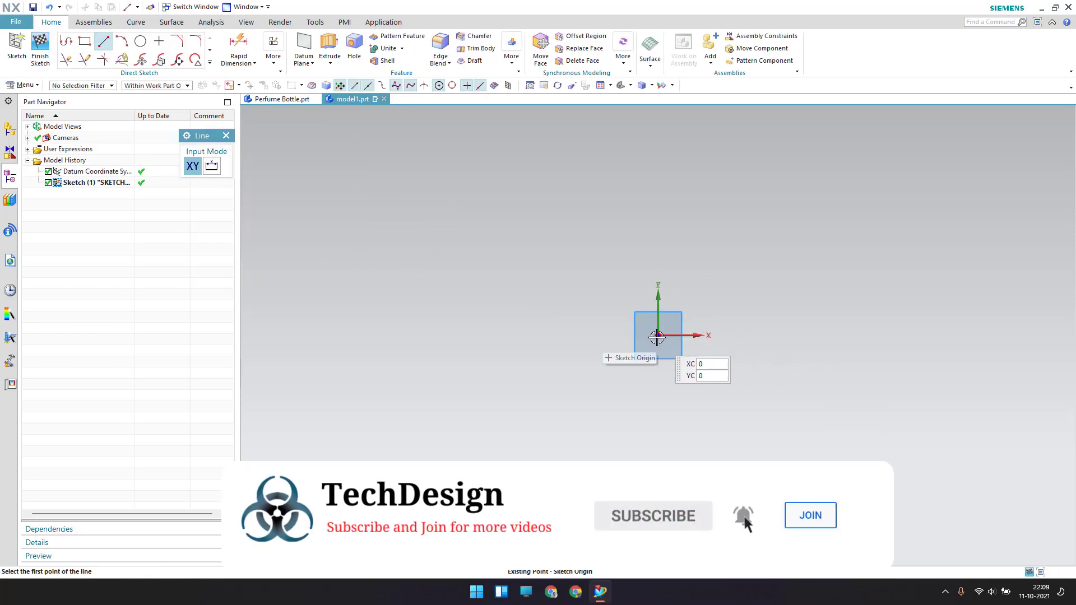
click(658, 335)
click(654, 145)
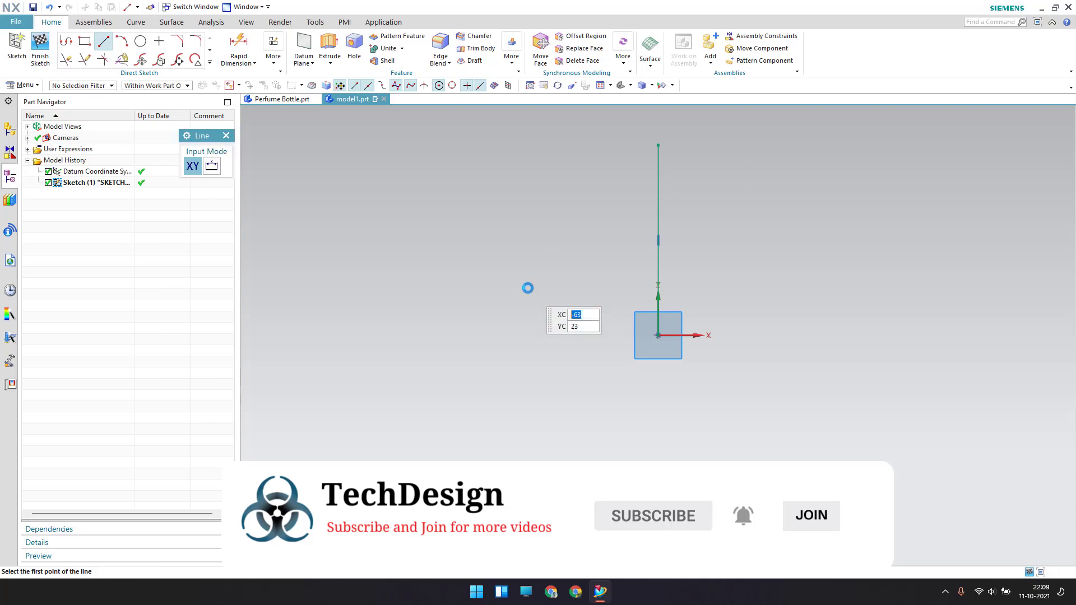
middle_click(535, 288)
Step: Dimension the vertical line to a length of 80
key(d)
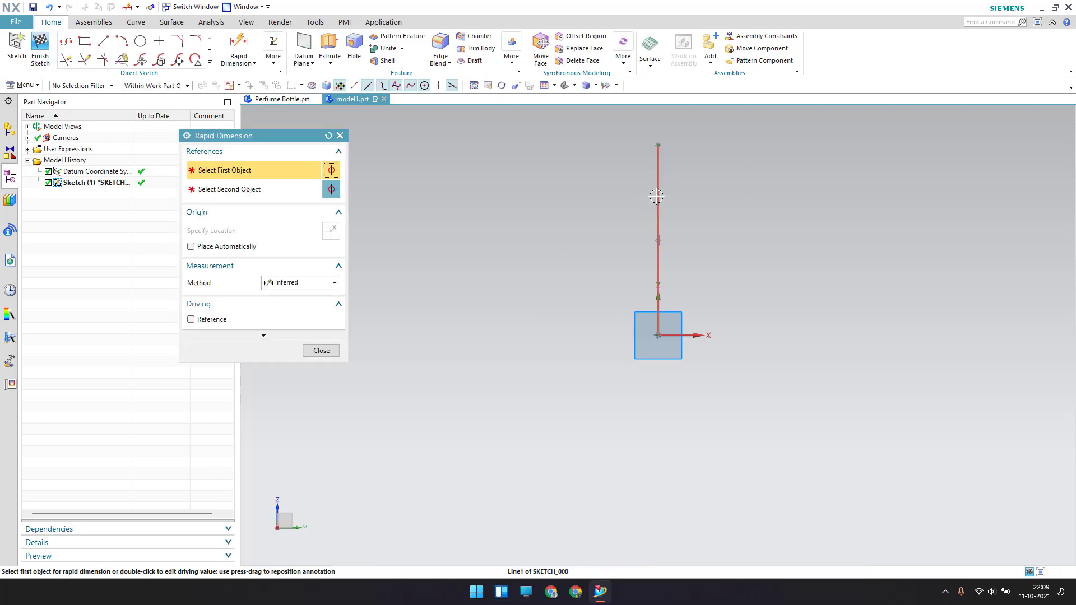
click(656, 193)
click(548, 271)
text(8)
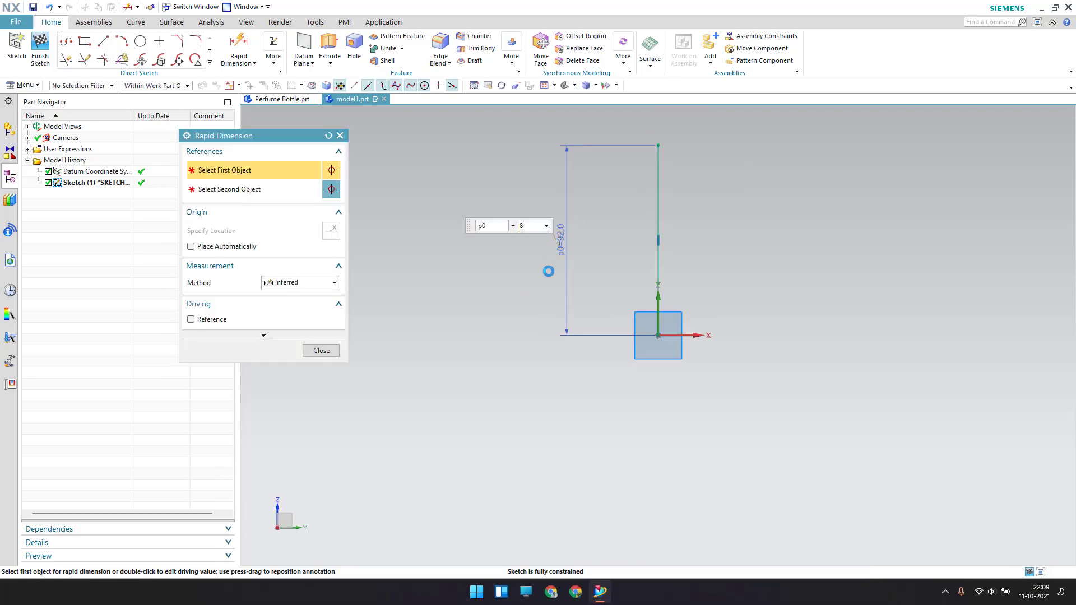
key(Return)
middle_click(548, 270)
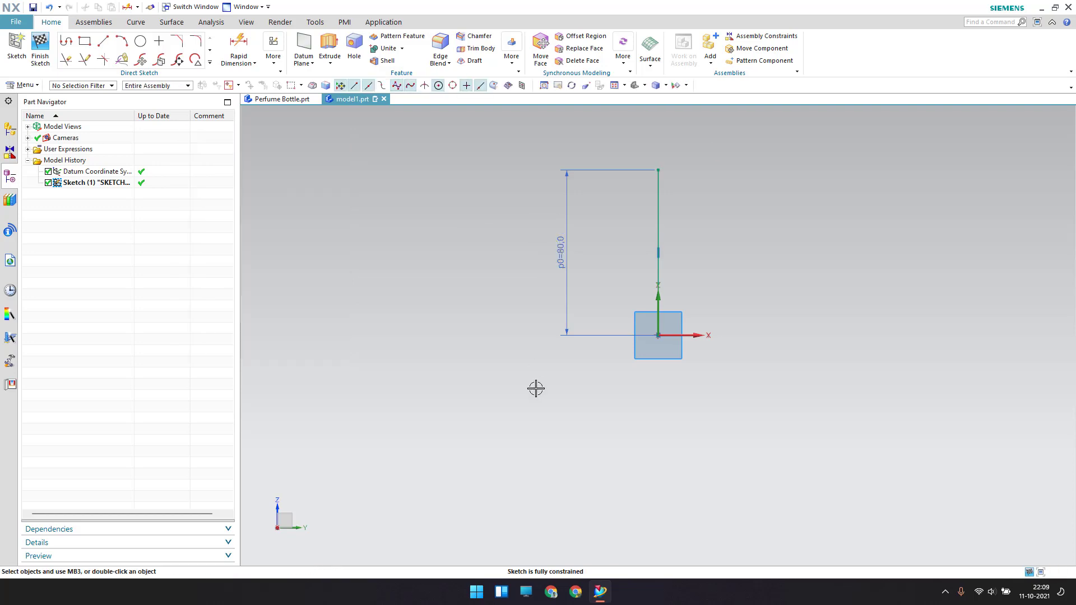
scroll(495, 426, up, 5)
scroll(494, 426, down, 4)
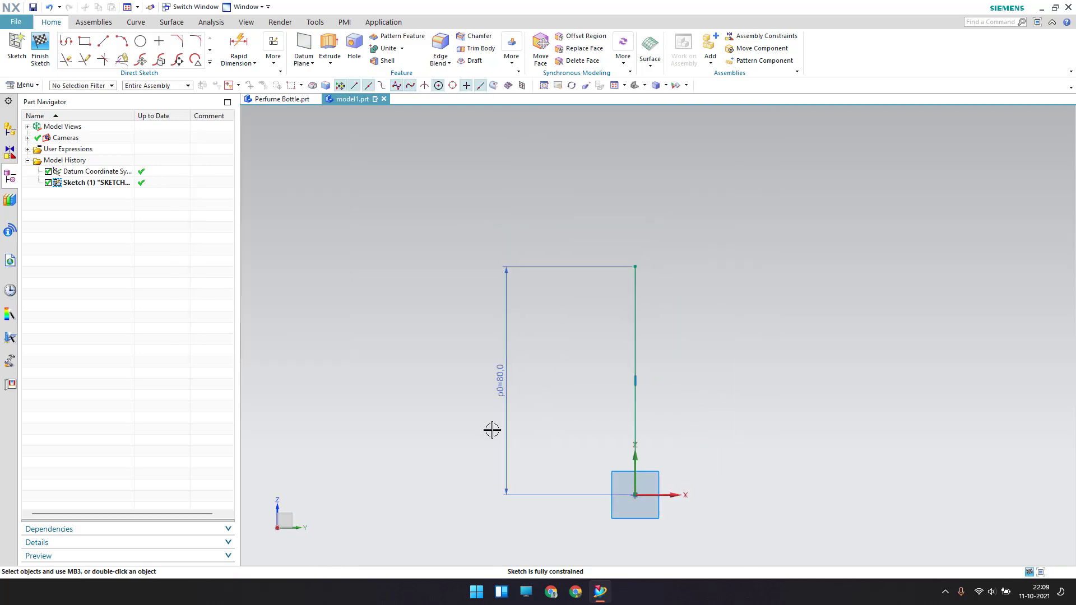
scroll(651, 375, up, 1)
shift+middle_drag(651, 376, 552, 320)
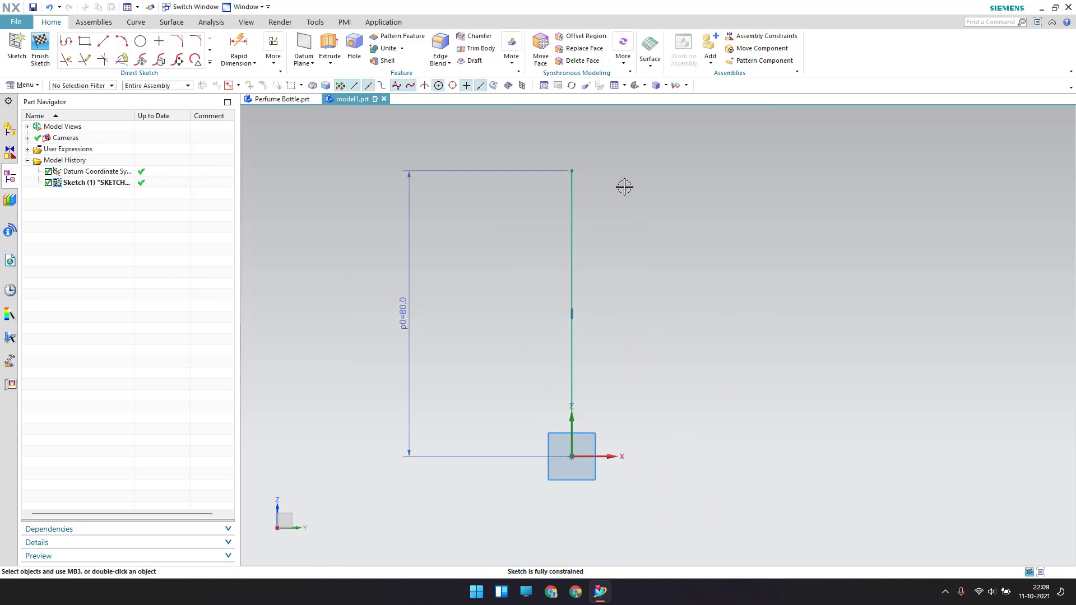
click(211, 62)
Step: Draw a degree-3 By Poles studio spline with four poles, from the line top bulging right to the origin
click(67, 132)
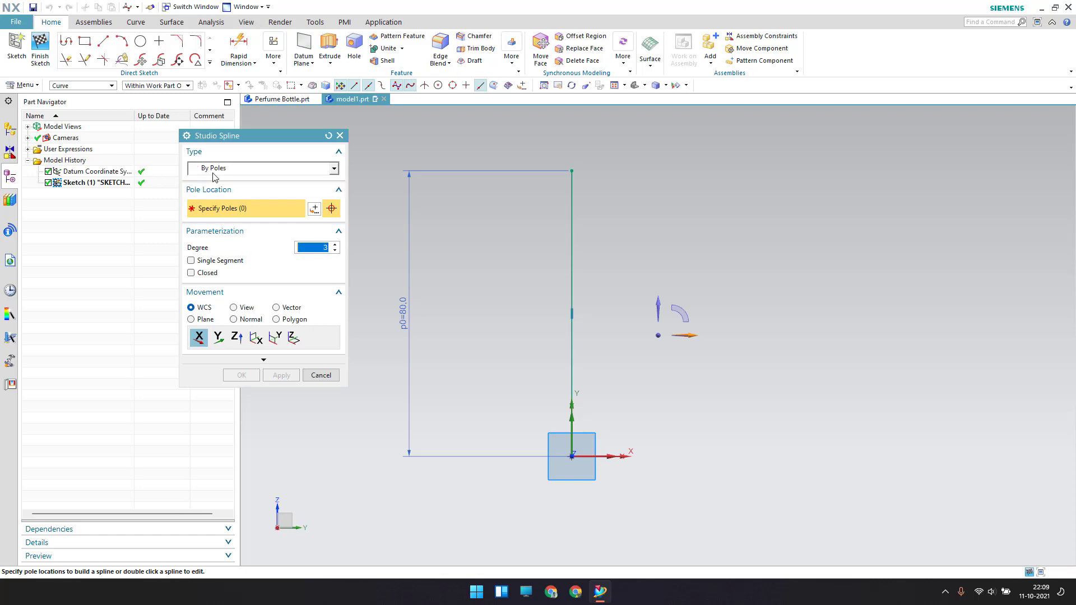
click(219, 170)
click(217, 191)
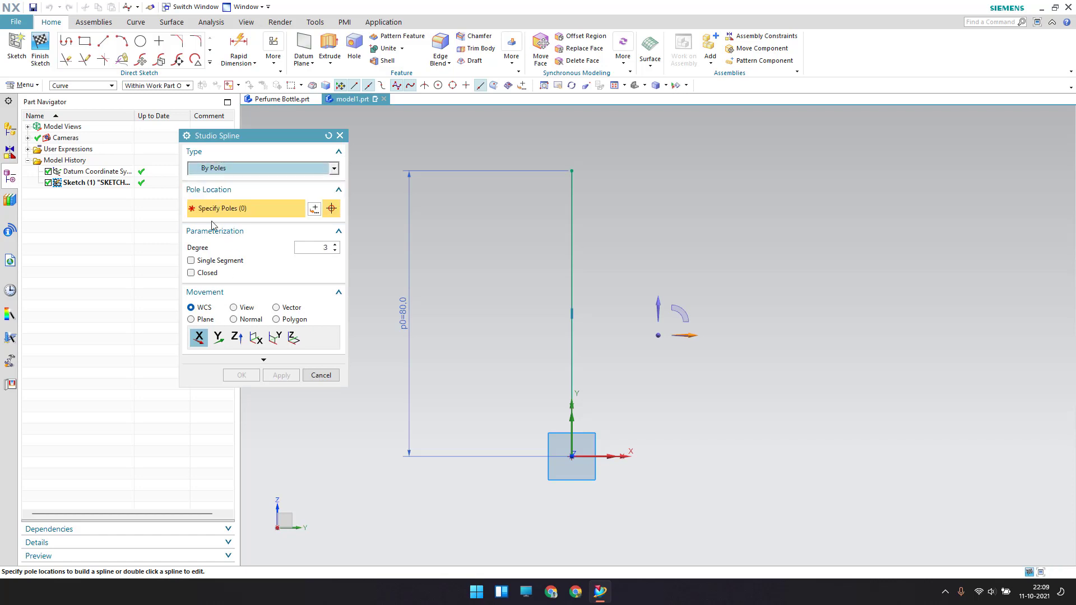
click(204, 336)
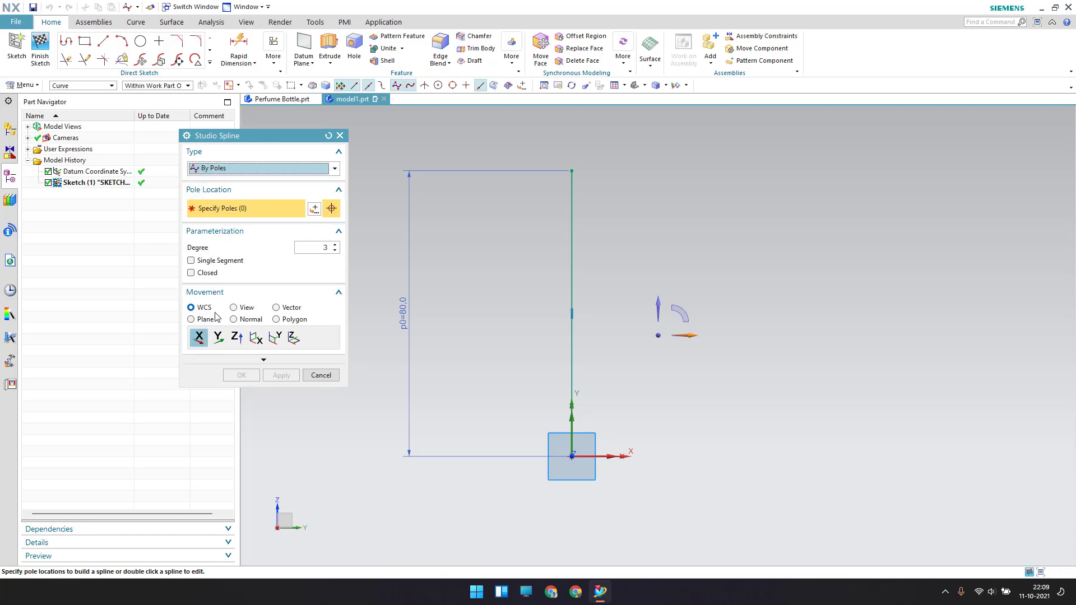
click(571, 170)
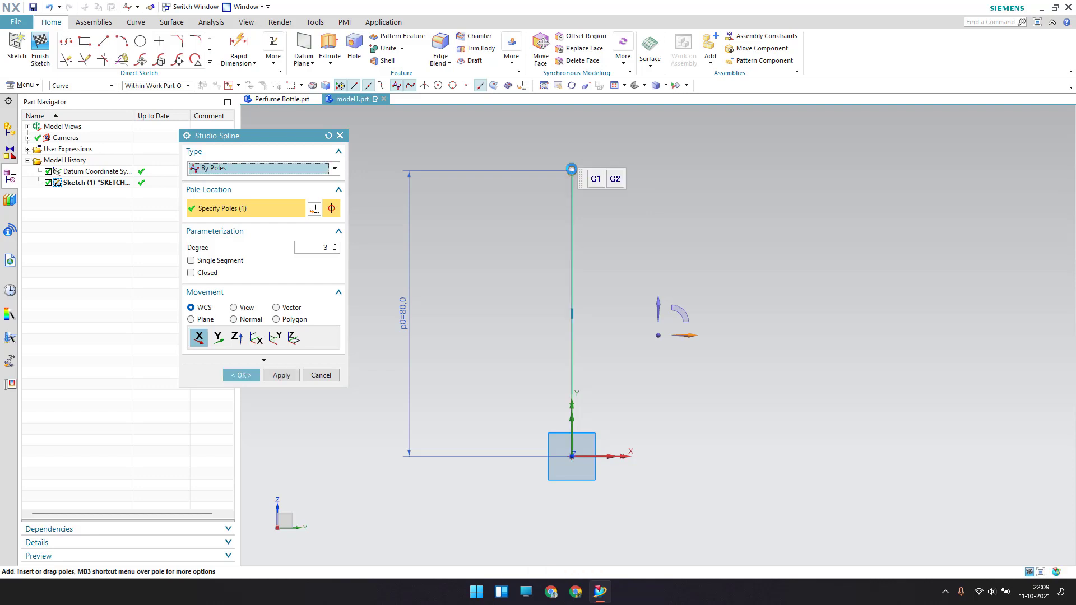
click(709, 188)
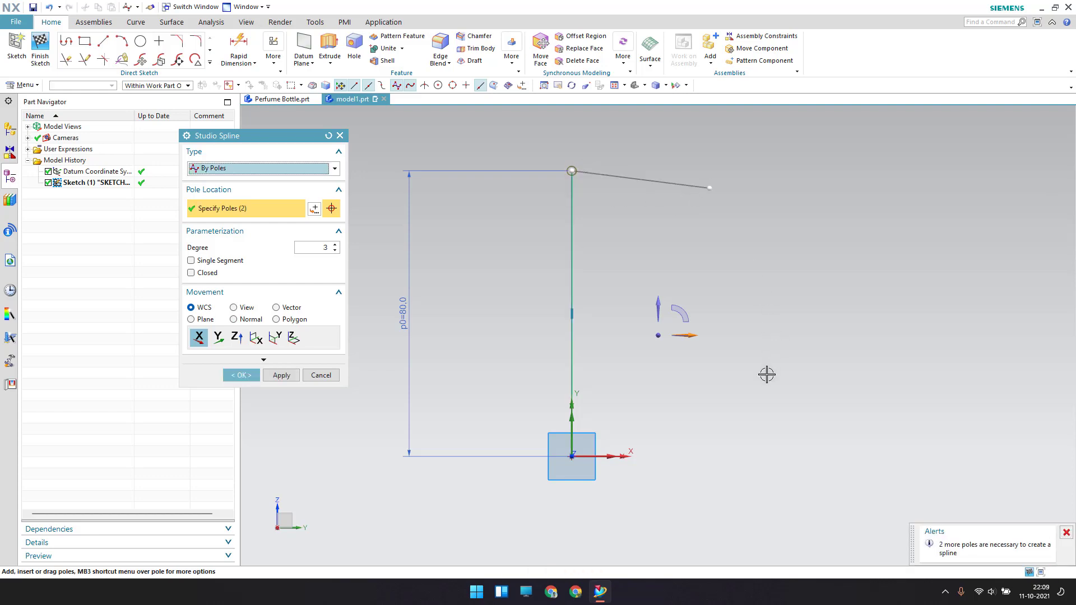
click(746, 404)
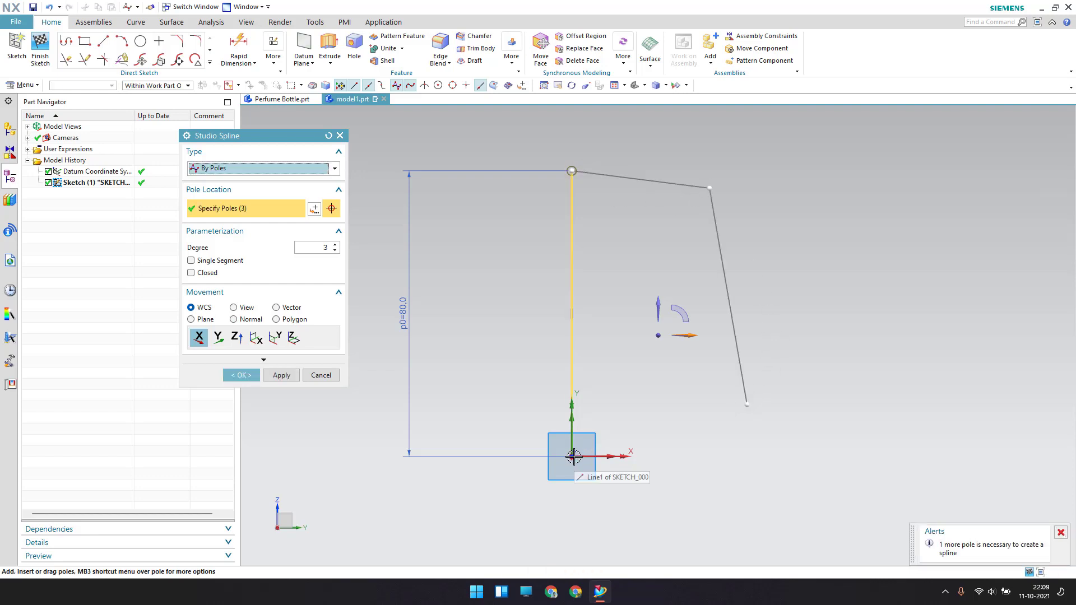
click(571, 456)
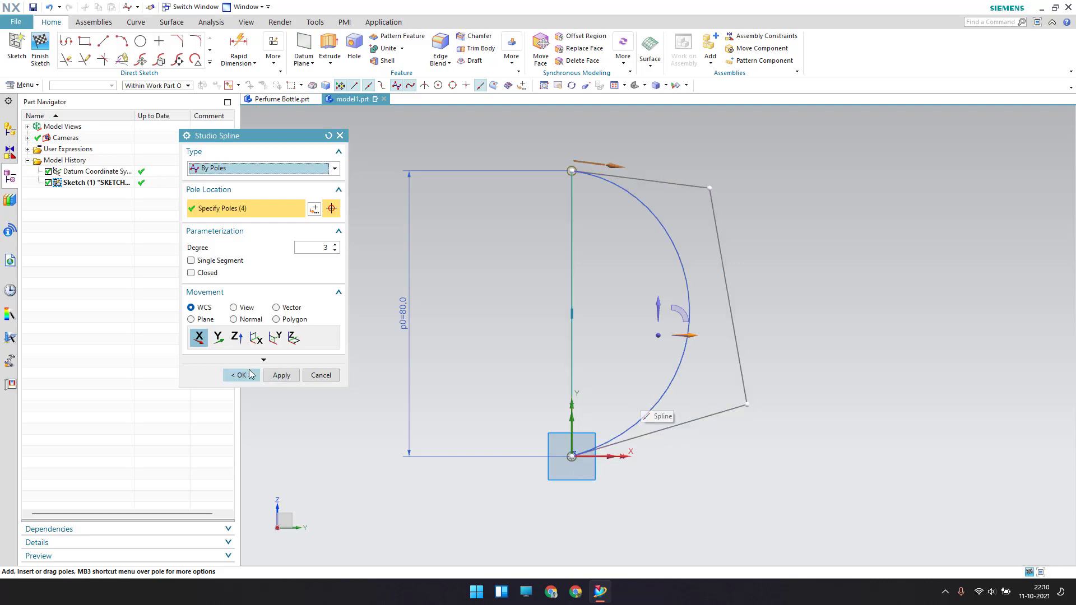
click(241, 374)
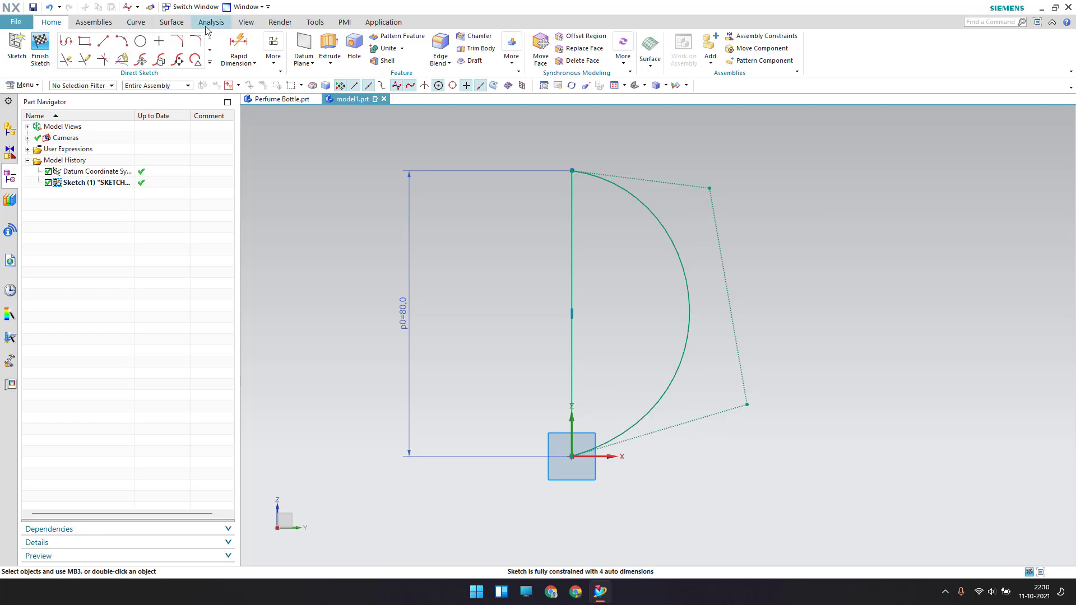
Step: Dimension the spline poles with a 39.1 top offset and a 68.1 width
click(238, 48)
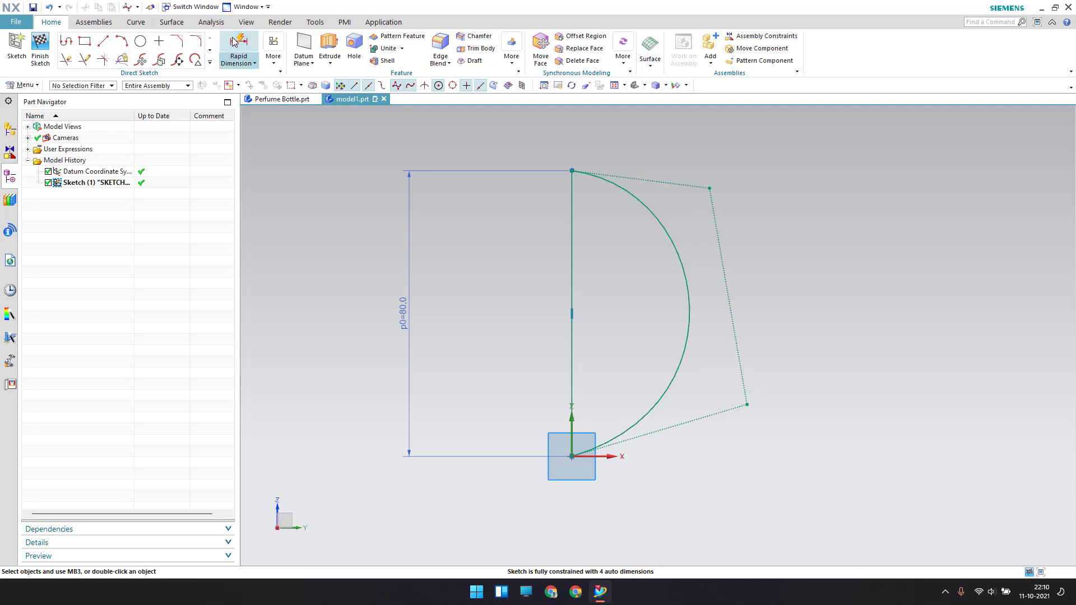
click(710, 187)
click(569, 171)
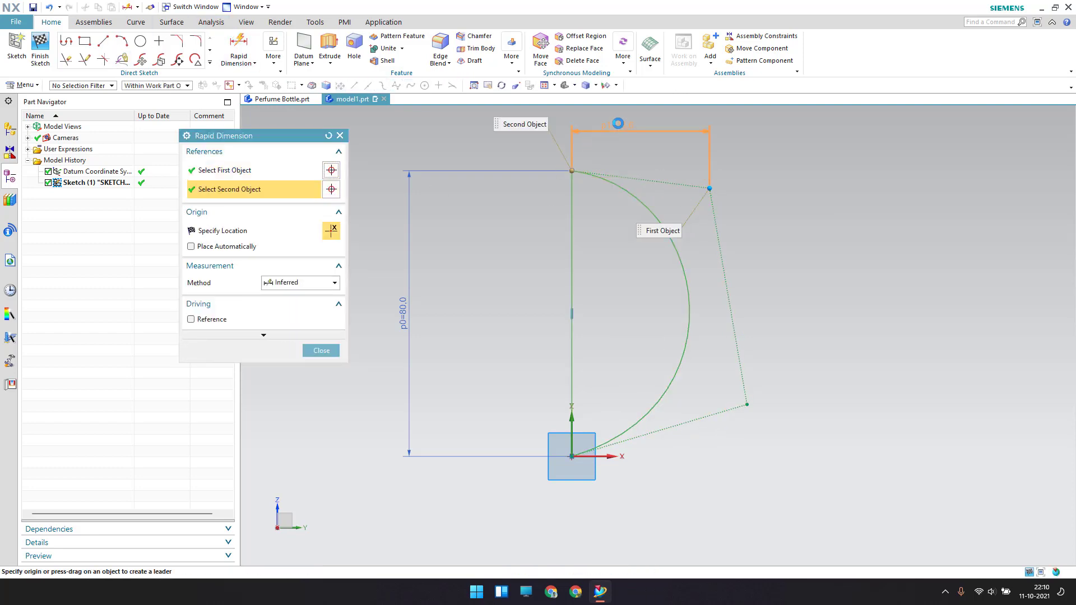
click(605, 161)
text(39.1)
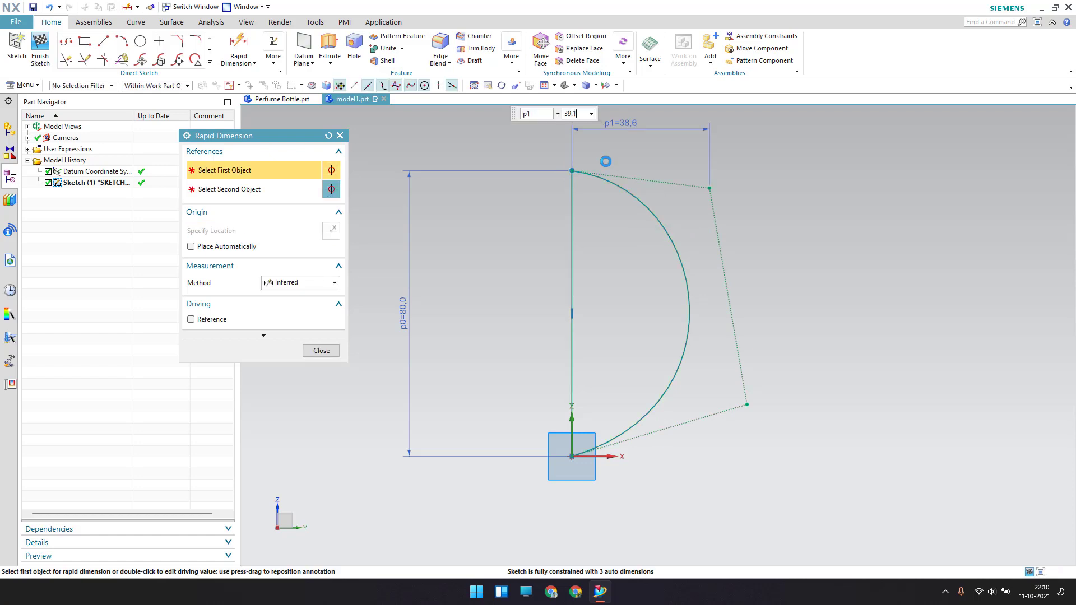
key(Return)
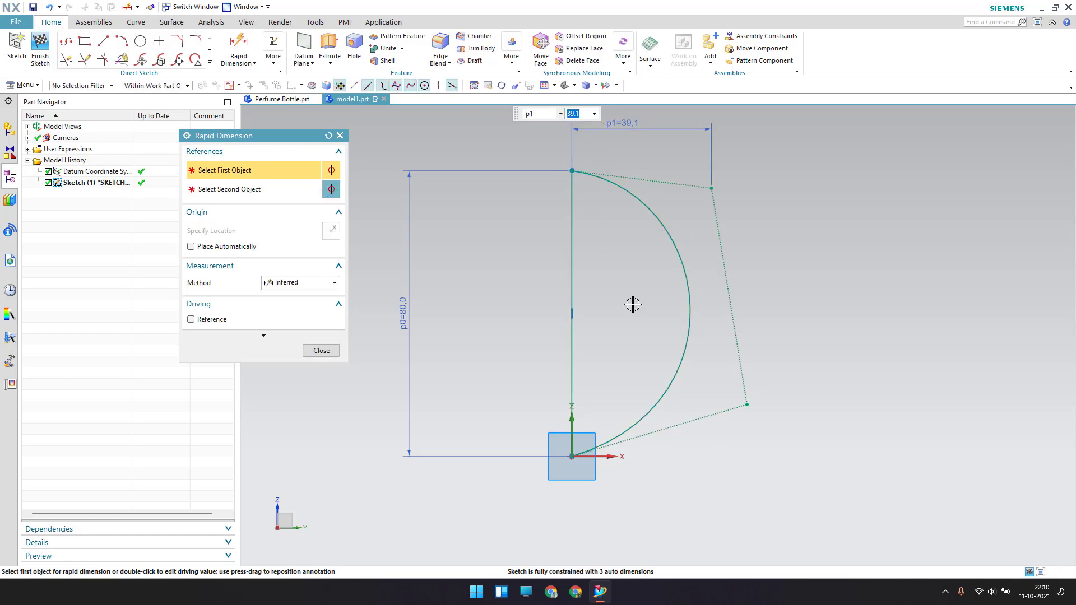
click(746, 403)
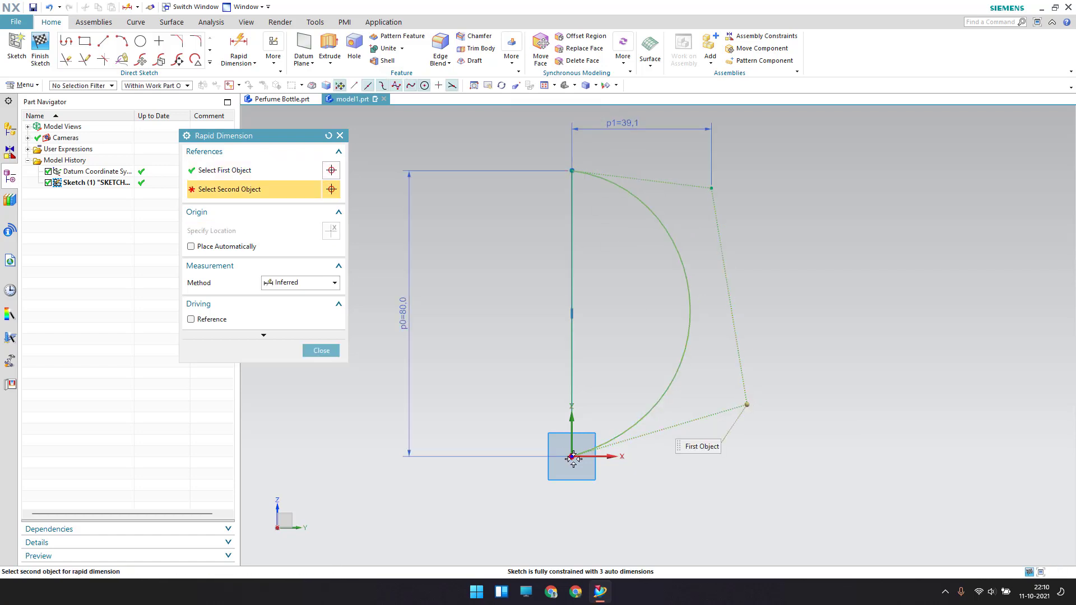
click(572, 460)
click(637, 520)
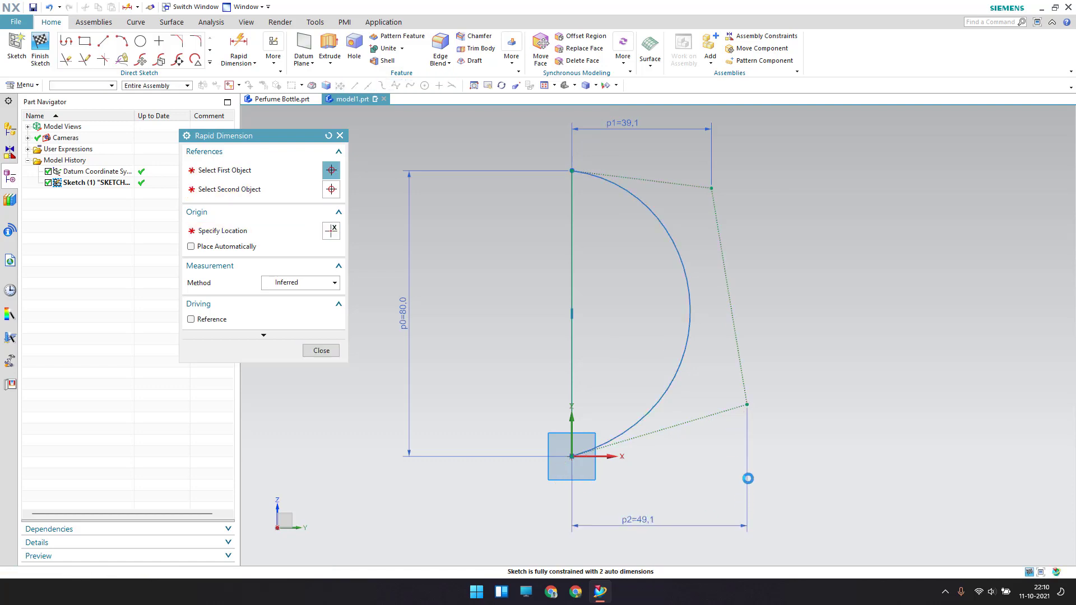
text(68.1)
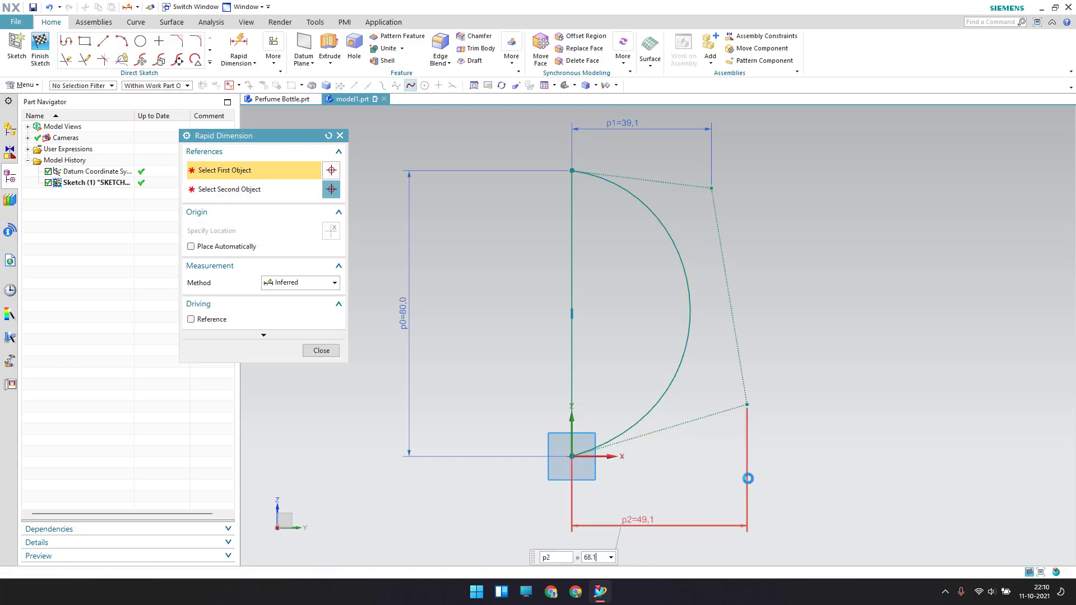
key(Return)
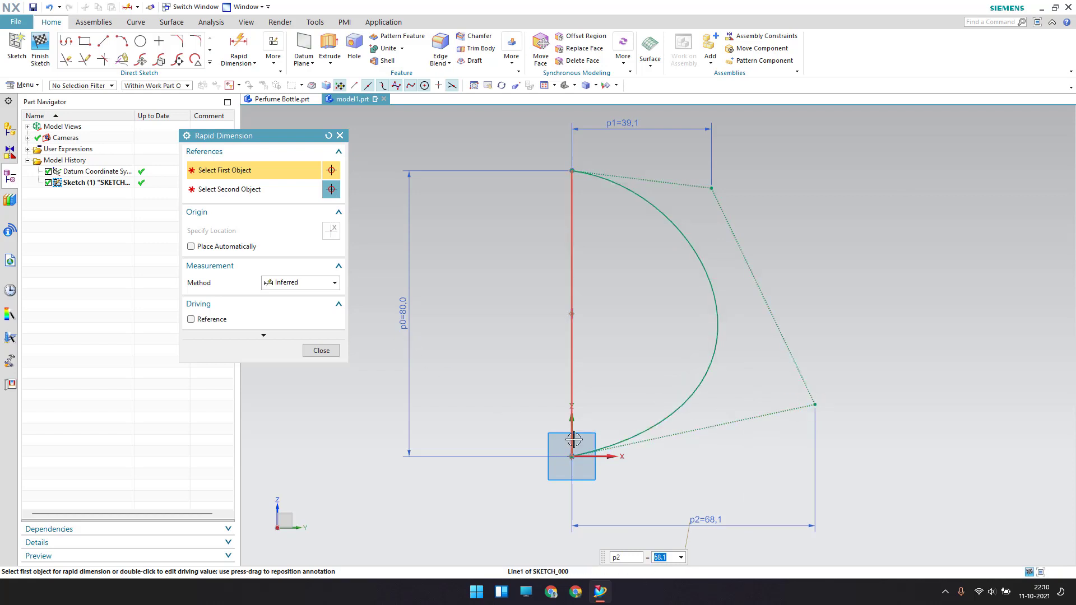
Step: Add a 0 bottom-pole offset and a vertical 78.8 height dimension
click(813, 405)
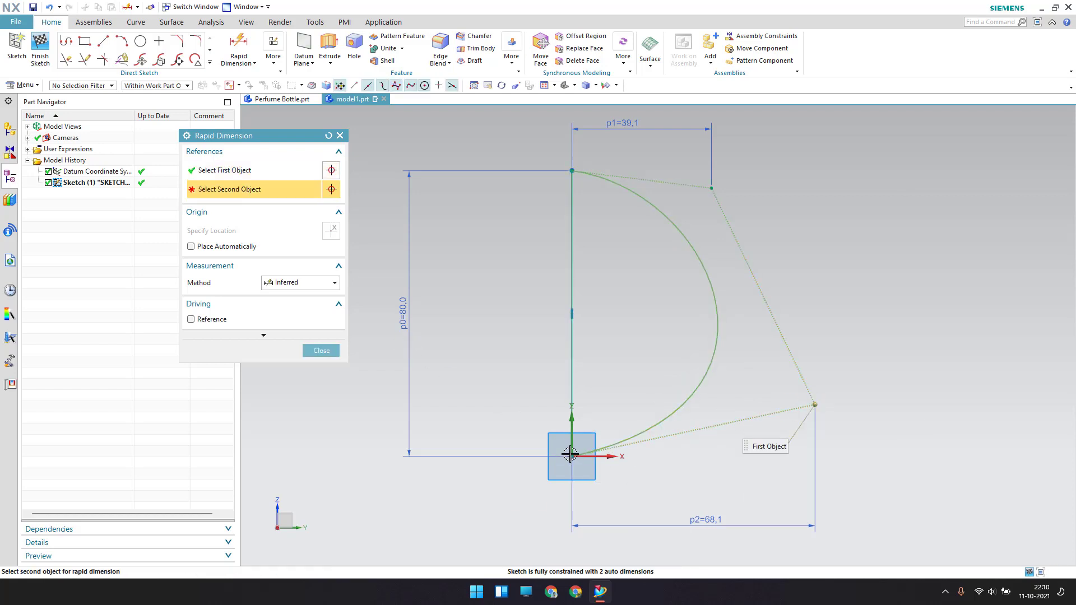
click(572, 457)
click(317, 435)
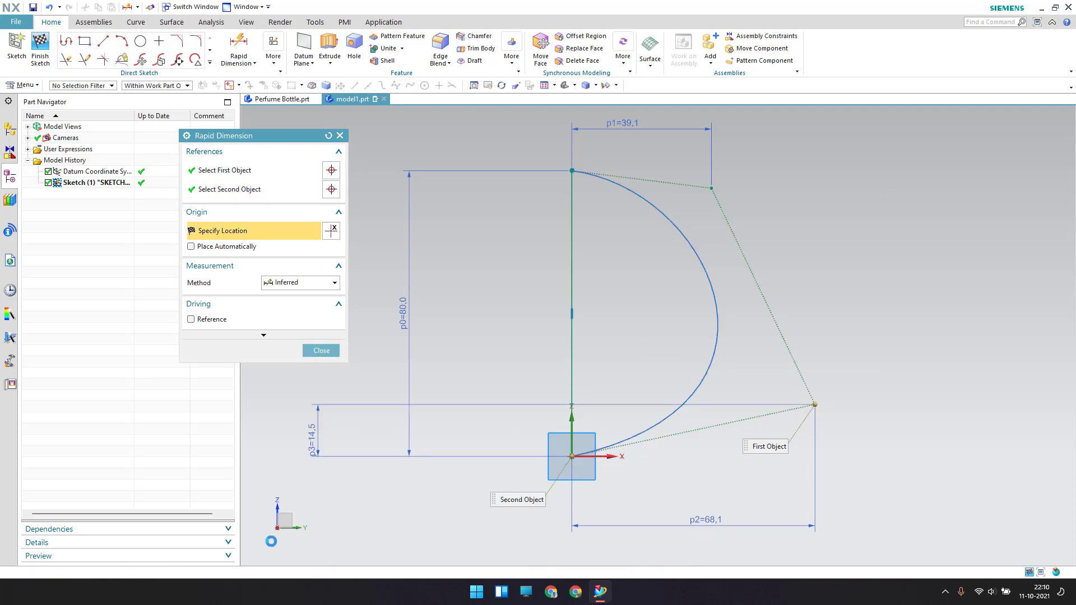
text(0)
key(Return)
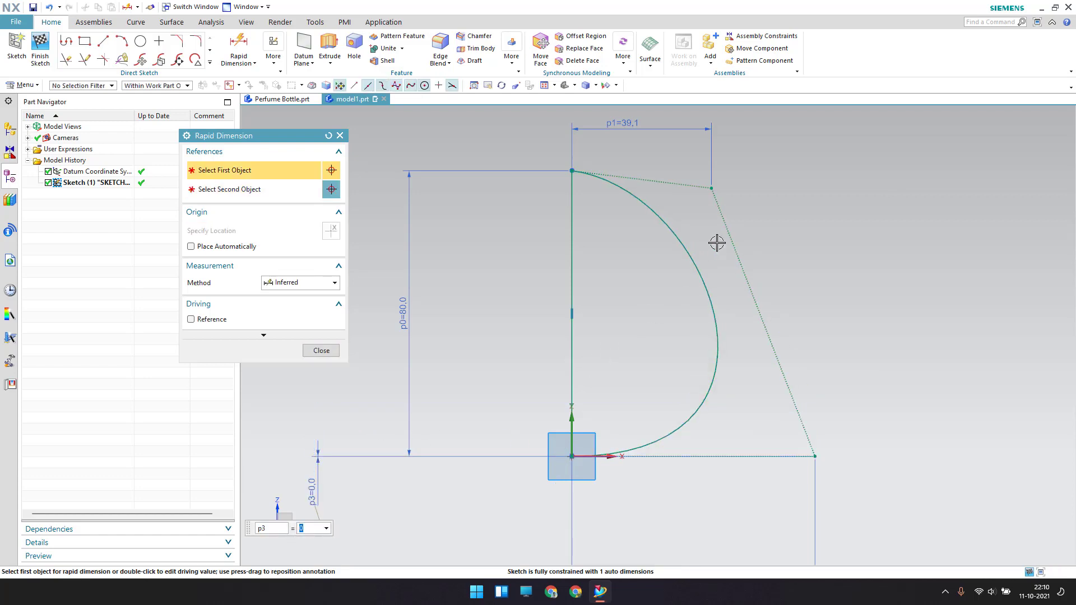
click(711, 188)
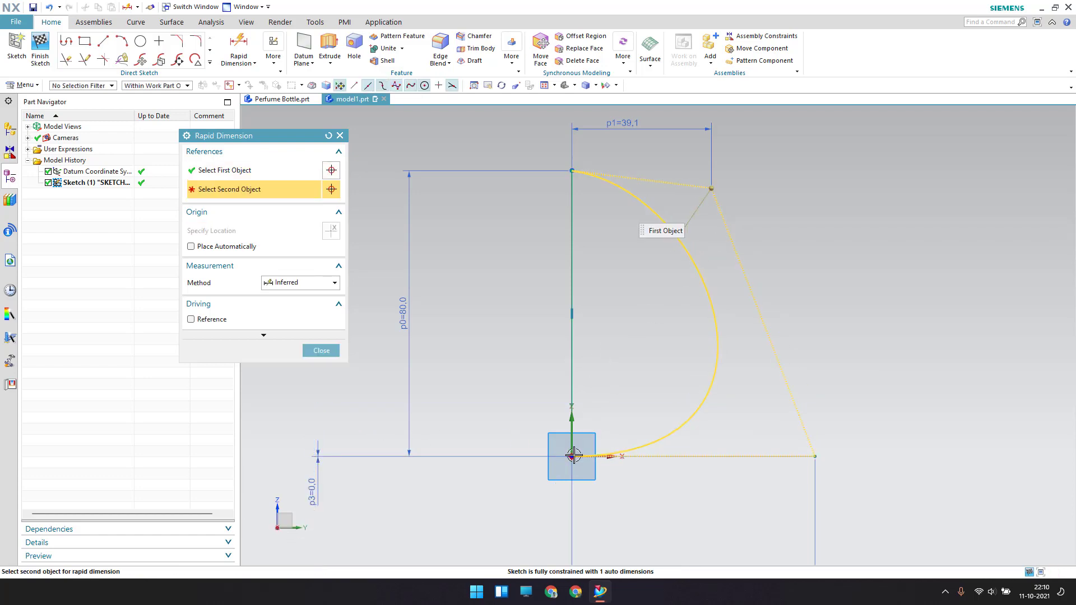
click(685, 411)
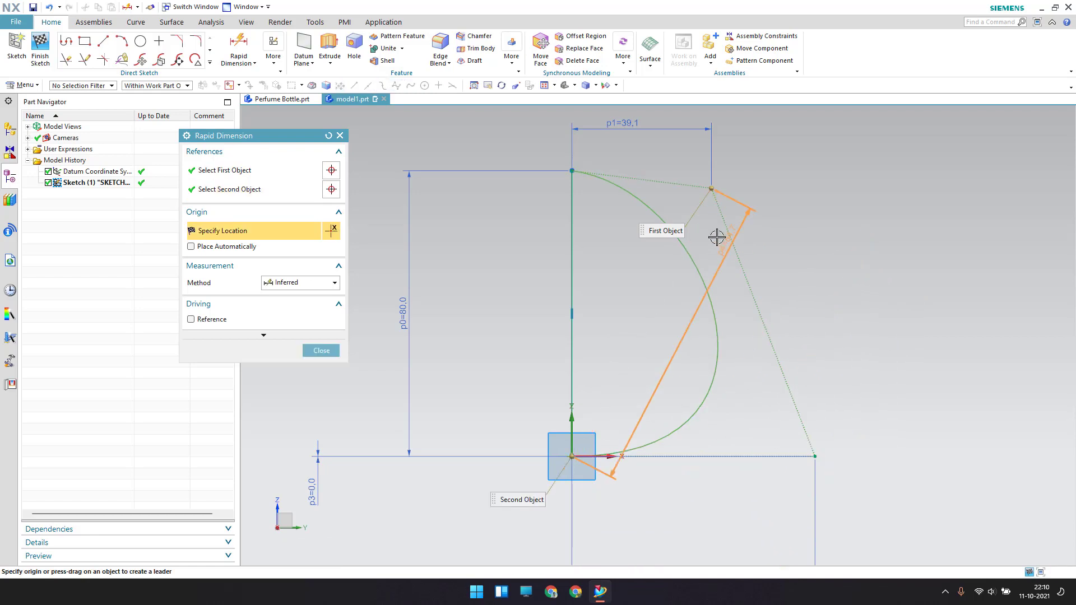
click(314, 282)
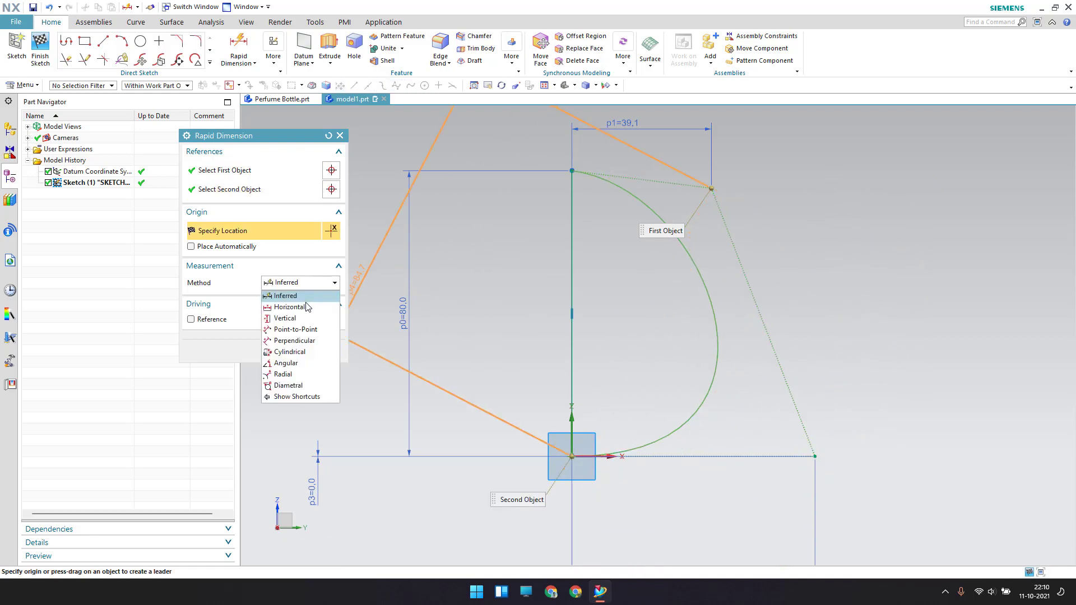
click(285, 317)
click(854, 247)
text(78.8)
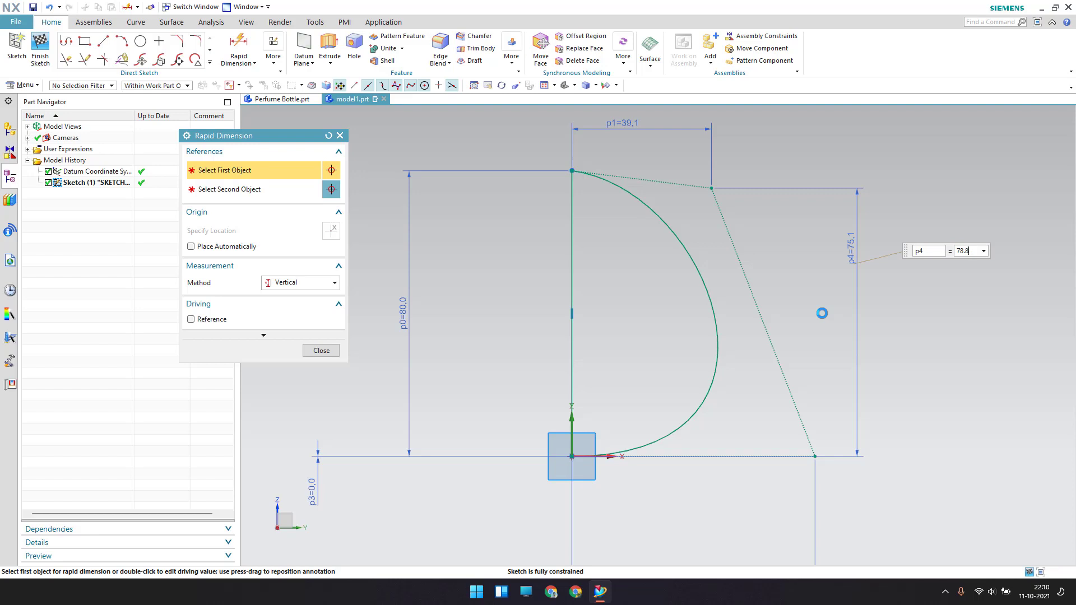
key(Return)
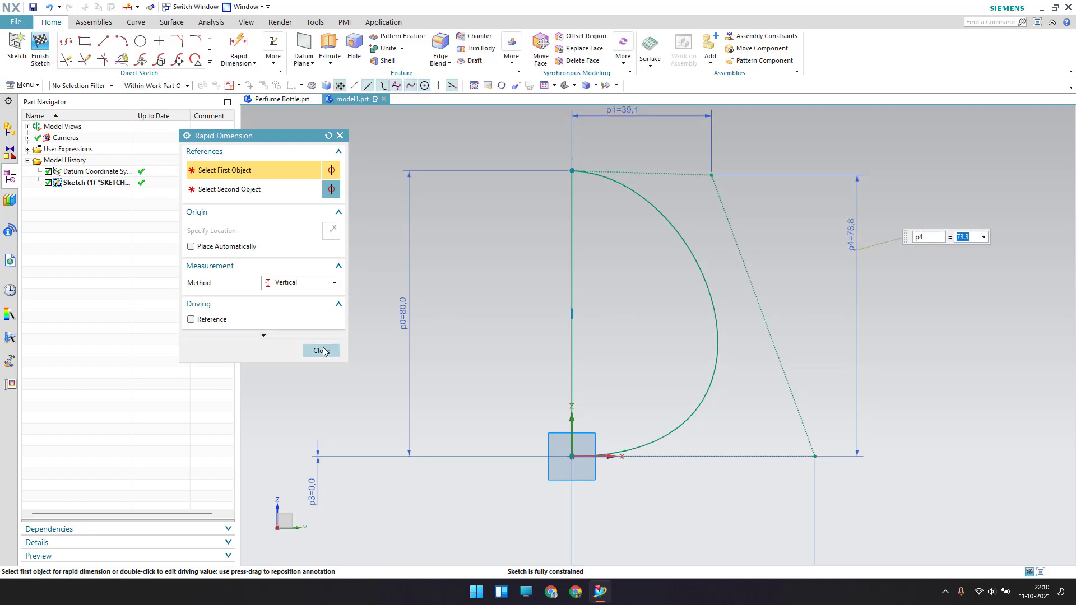
Step: Close the dimension dialog and finish the fully constrained sketch
click(321, 351)
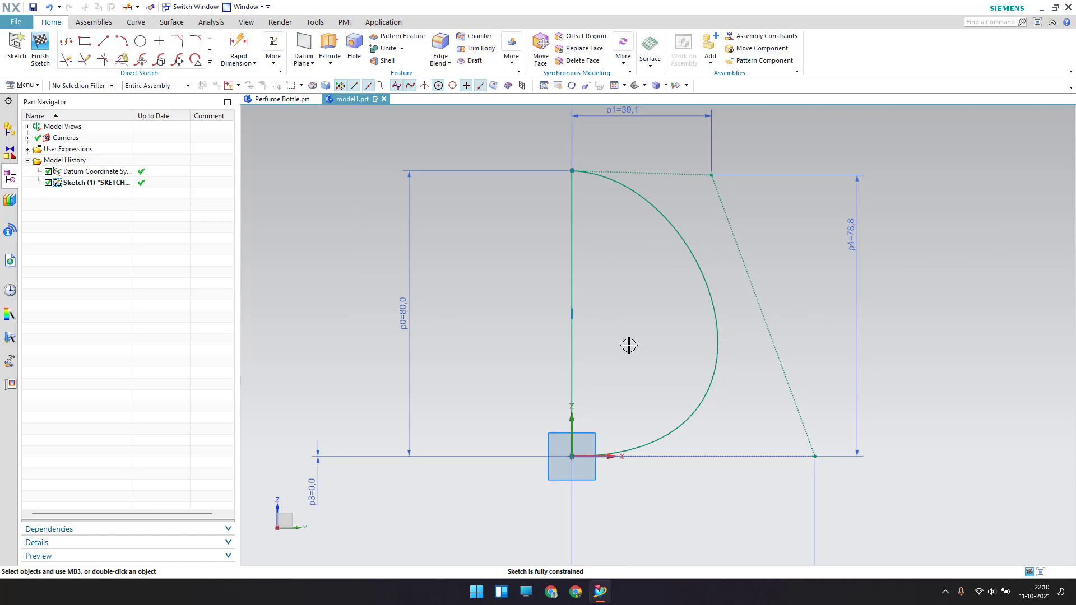
click(46, 60)
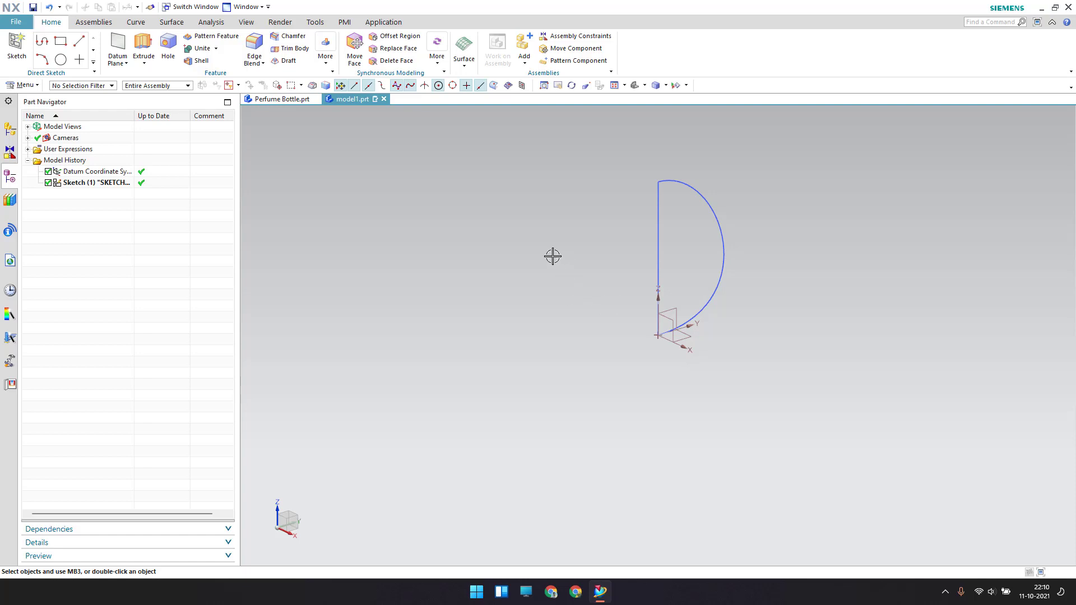
click(144, 63)
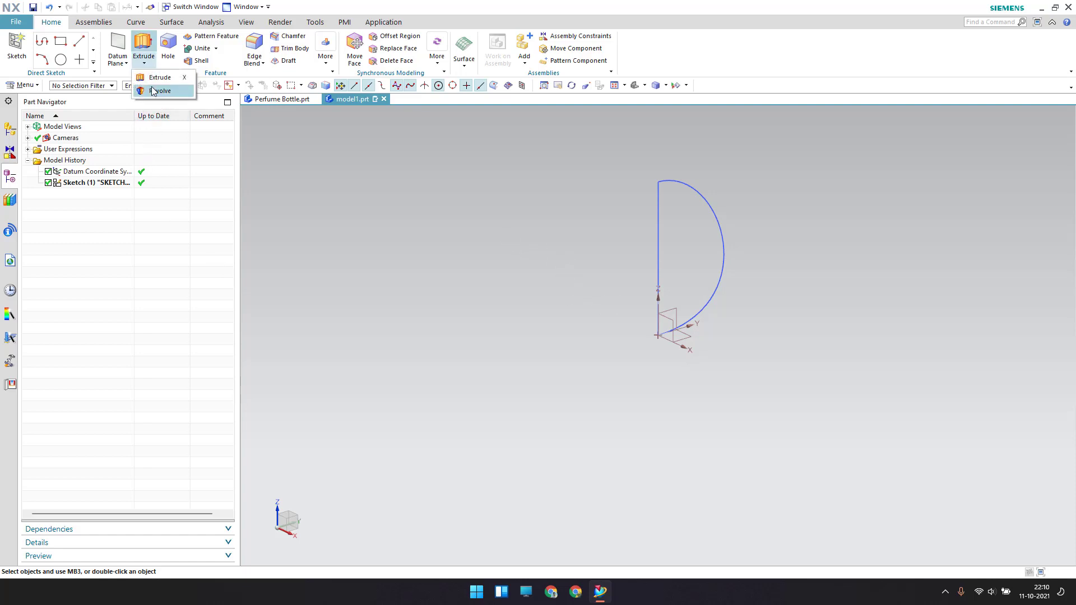
Step: Revolve the spline 360° about the vertical line into a sheet body
click(153, 92)
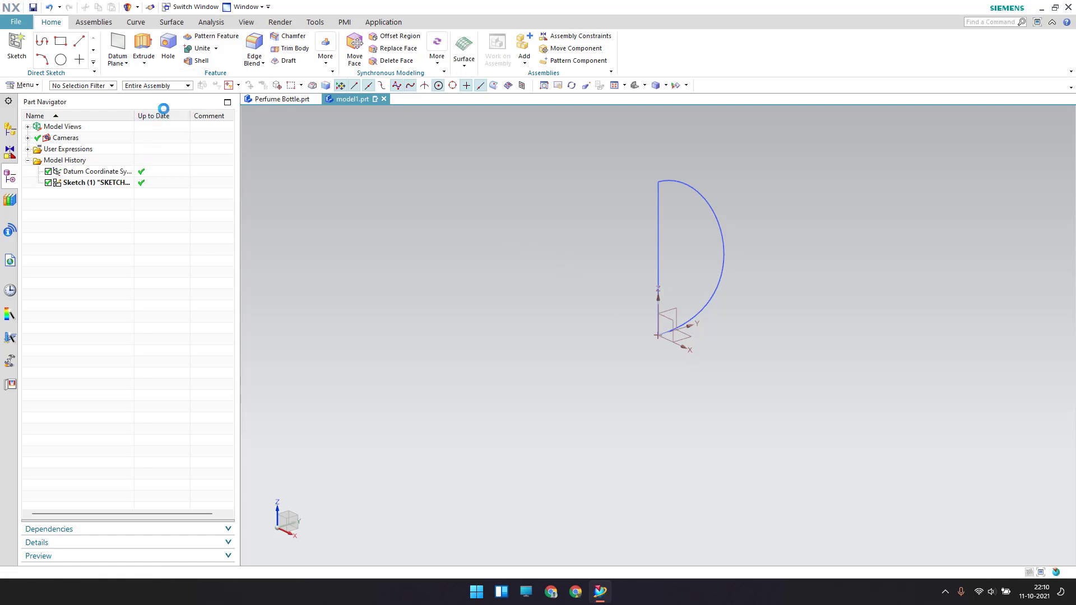
click(668, 180)
scroll(759, 196, up, 1)
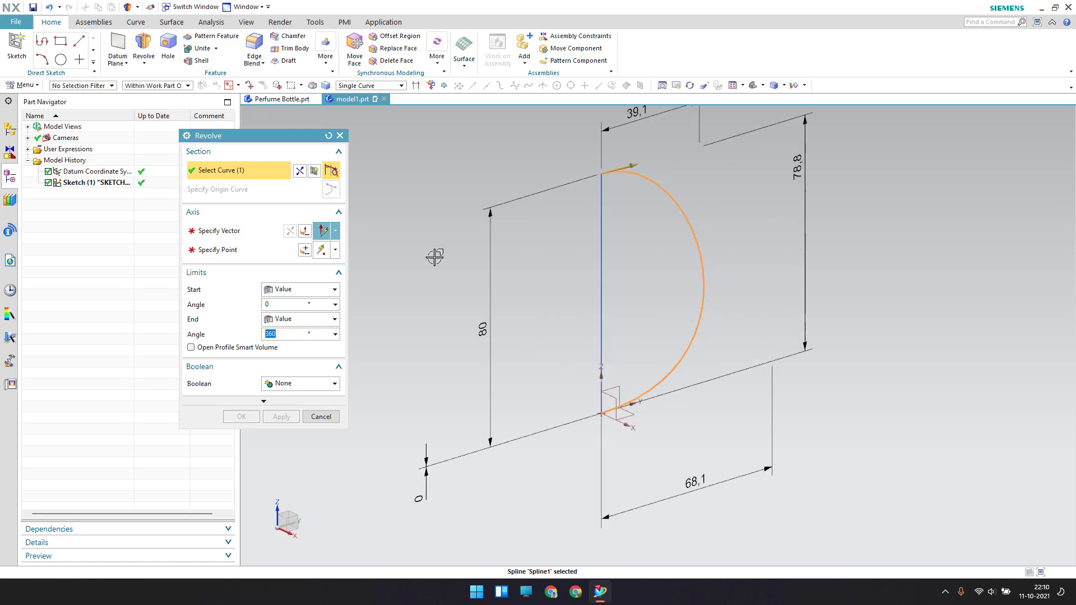
click(256, 229)
click(602, 387)
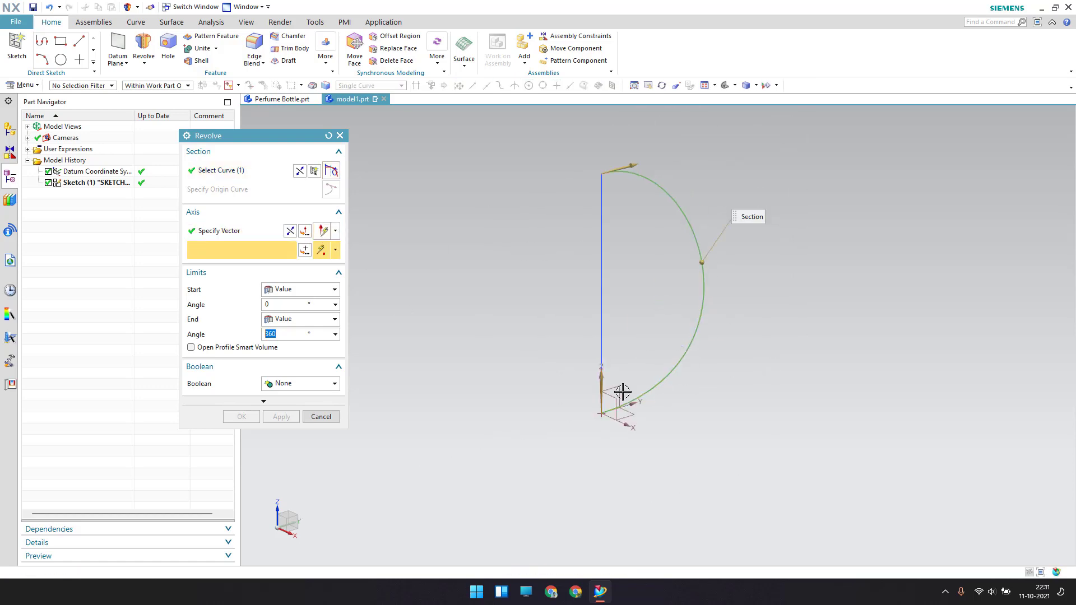
click(591, 410)
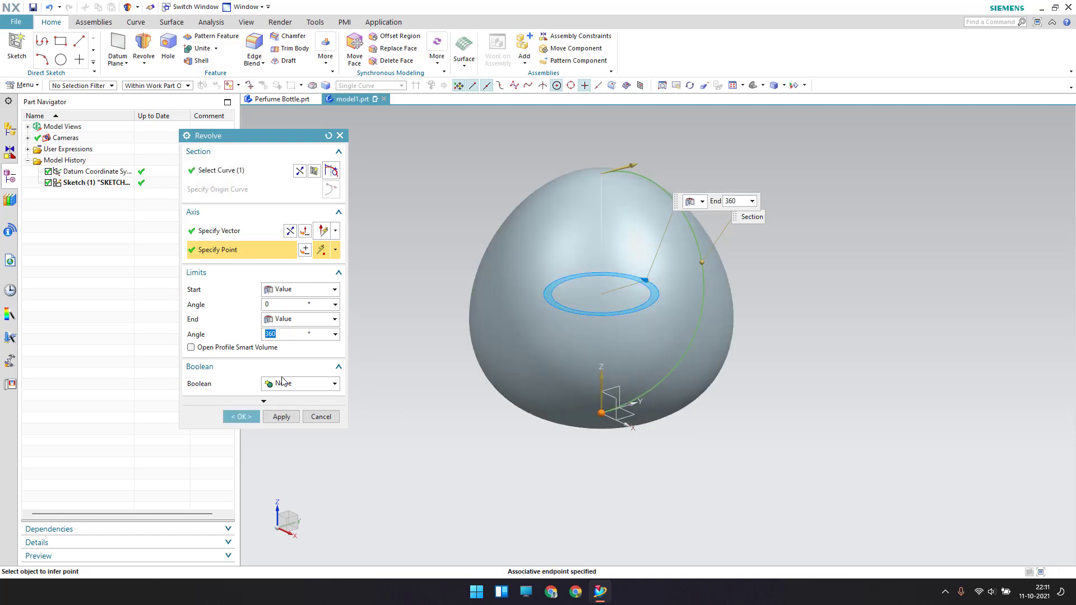
click(263, 401)
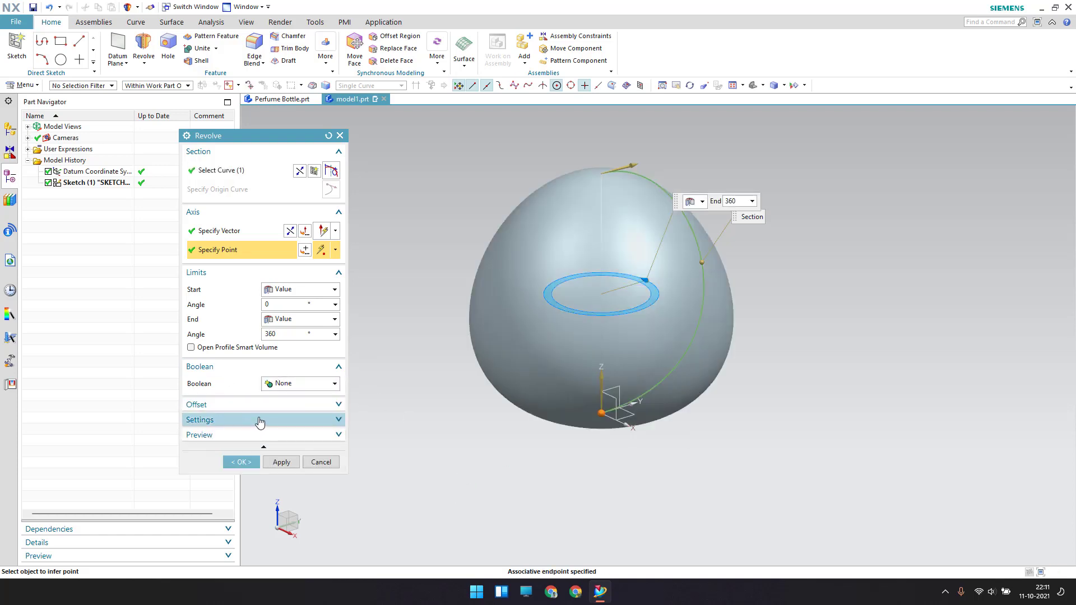
click(260, 420)
click(322, 441)
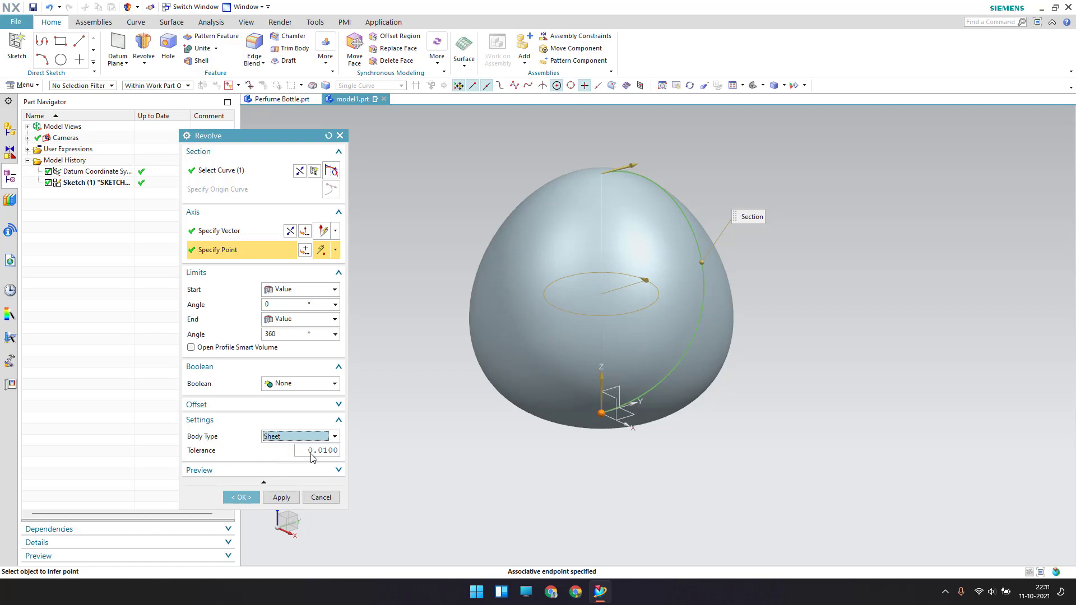
click(251, 497)
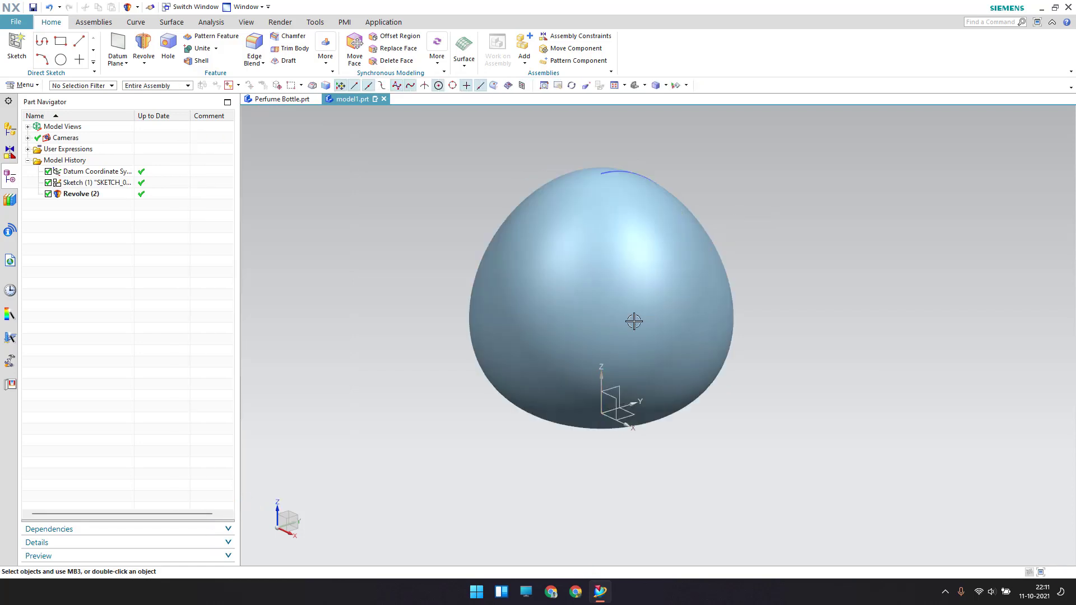
Step: Start a new sketch on the datum CSYS's horizontal plane at the dome's base
mouse_move(636, 319)
middle_down()
mouse_move(576, 289)
mouse_move(512, 325)
mouse_move(559, 308)
mouse_move(600, 319)
mouse_move(563, 337)
mouse_move(599, 288)
mouse_move(595, 314)
middle_up()
scroll(691, 321, up, 2)
click(17, 46)
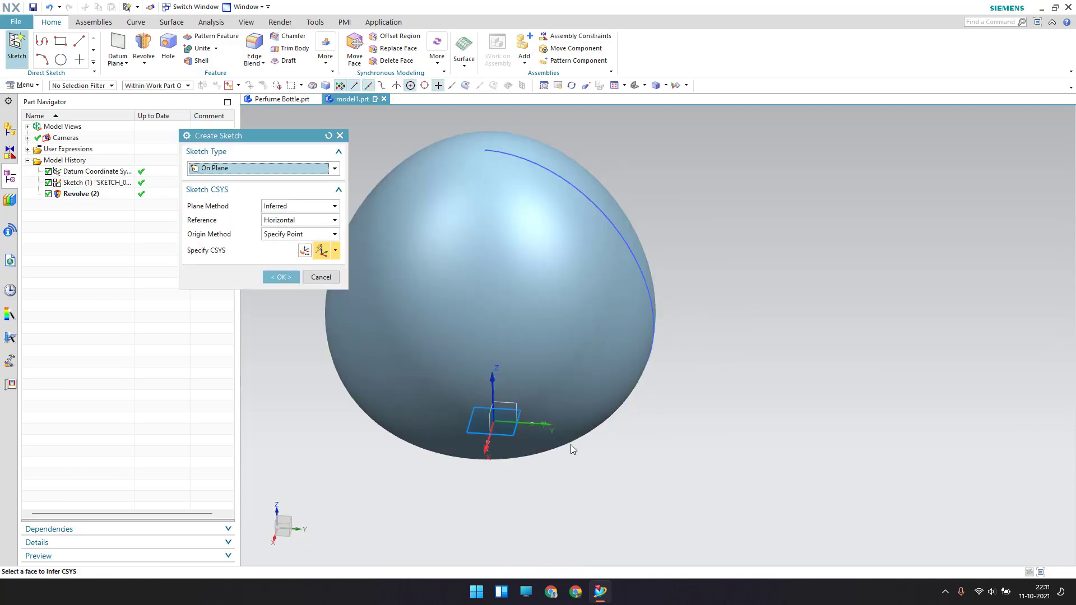
click(514, 404)
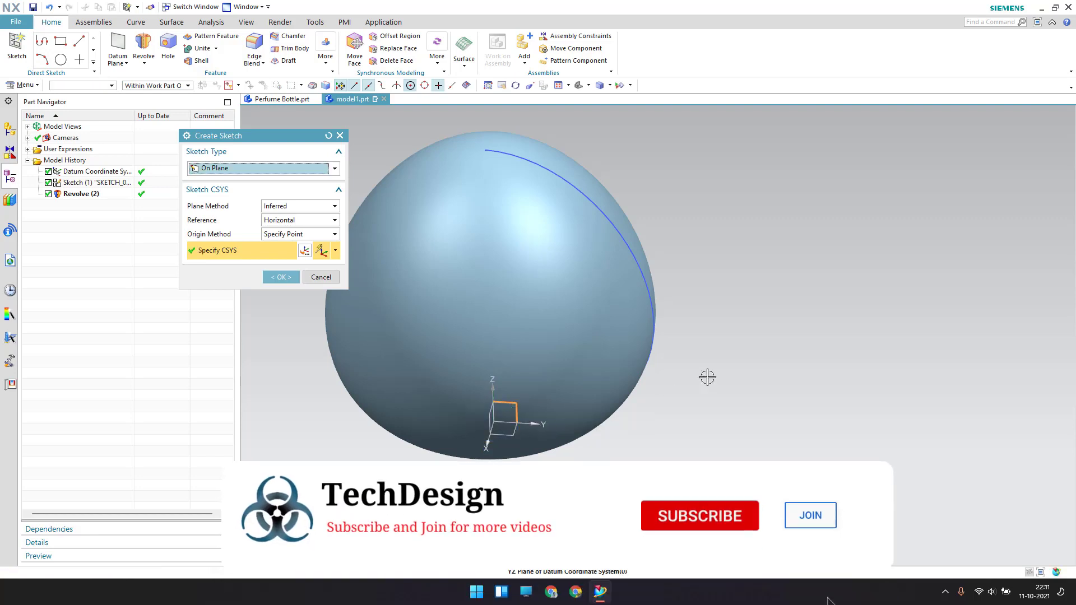
middle_click(731, 357)
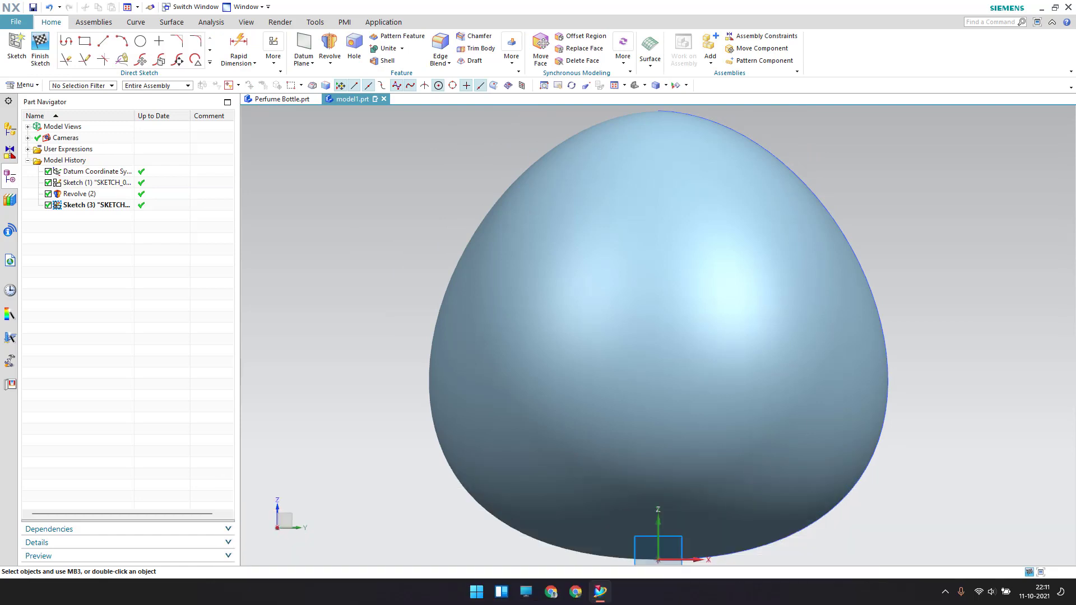
Step: Draw a three-point arc from above the dome's top to below its lower left
click(121, 41)
scroll(546, 264, down, 2)
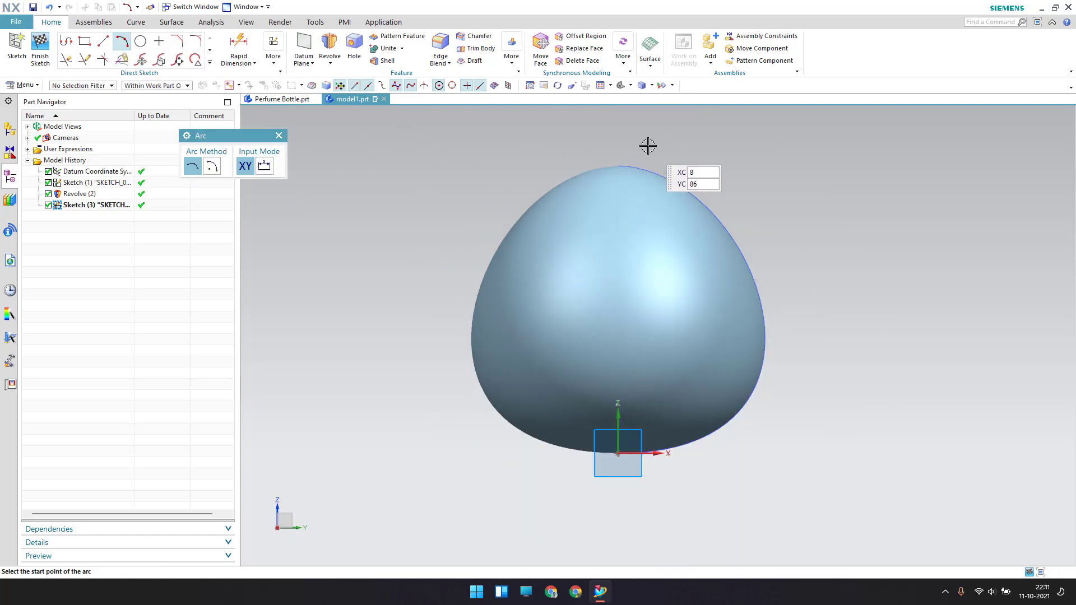
click(647, 146)
click(532, 497)
click(654, 322)
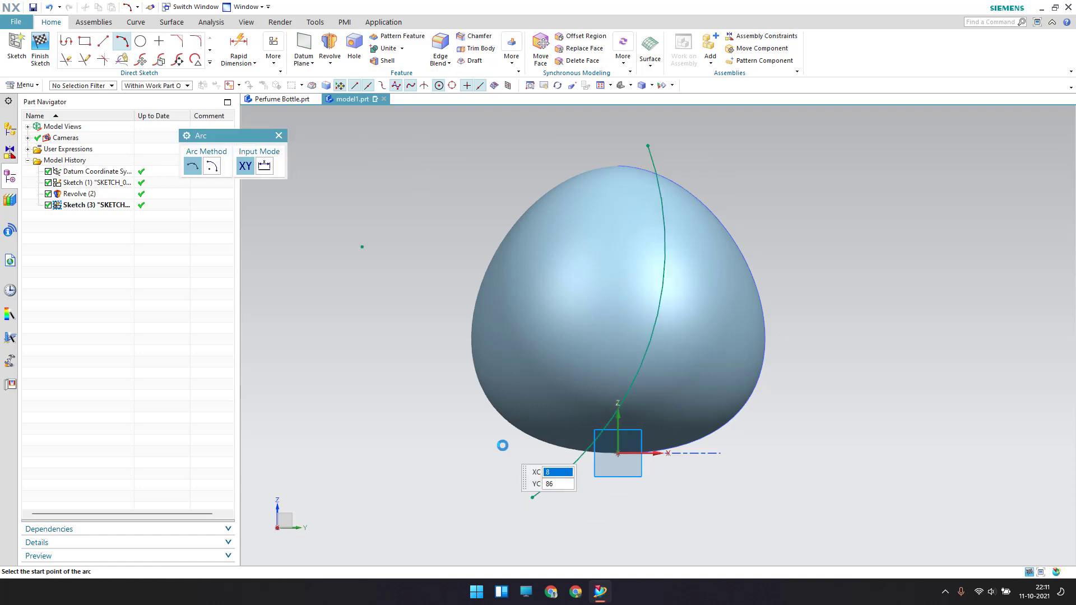
key(Escape)
key(d)
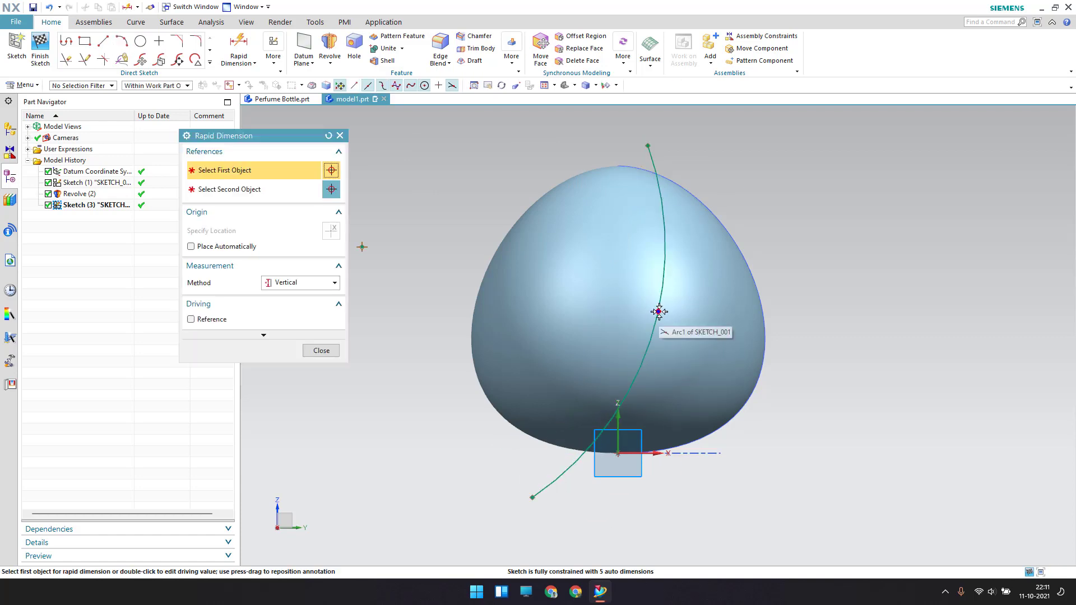
click(660, 311)
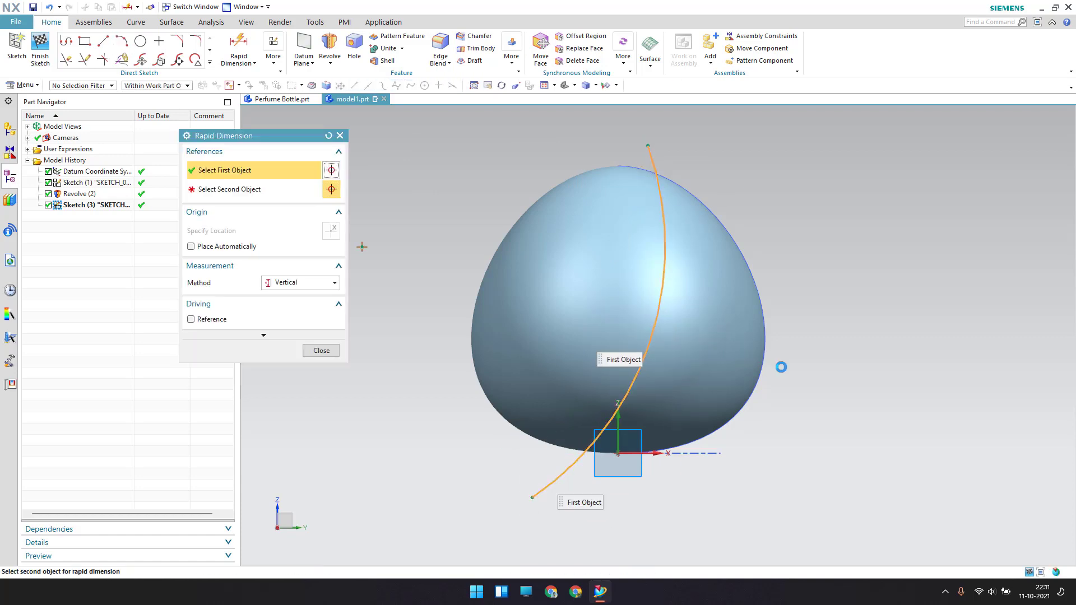
click(317, 352)
click(246, 60)
Step: Set the arc radius to 76.2 and its top end 2 from the axis
click(262, 104)
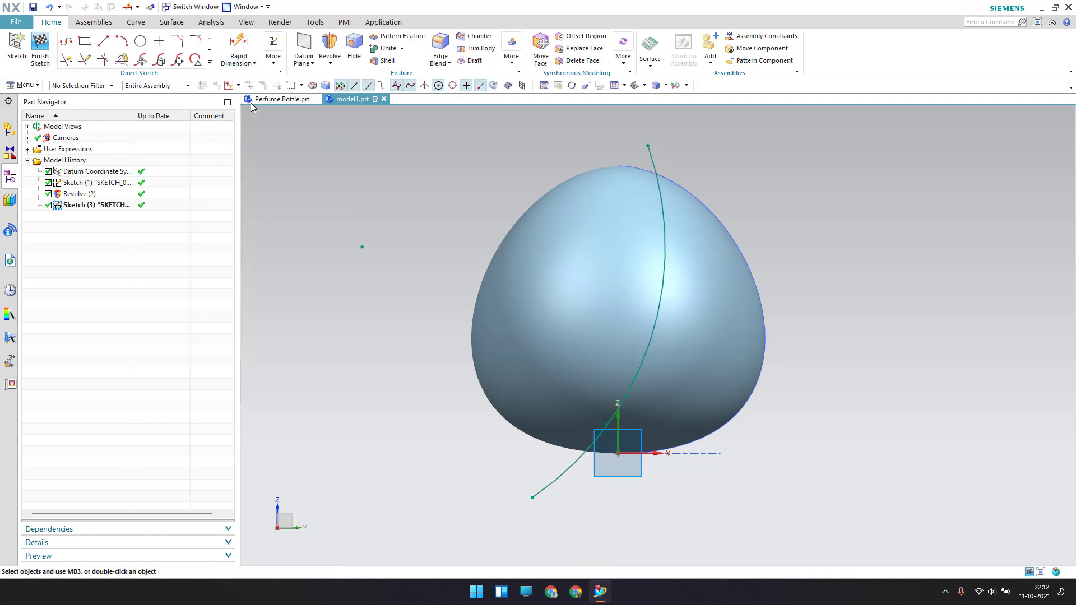
click(652, 317)
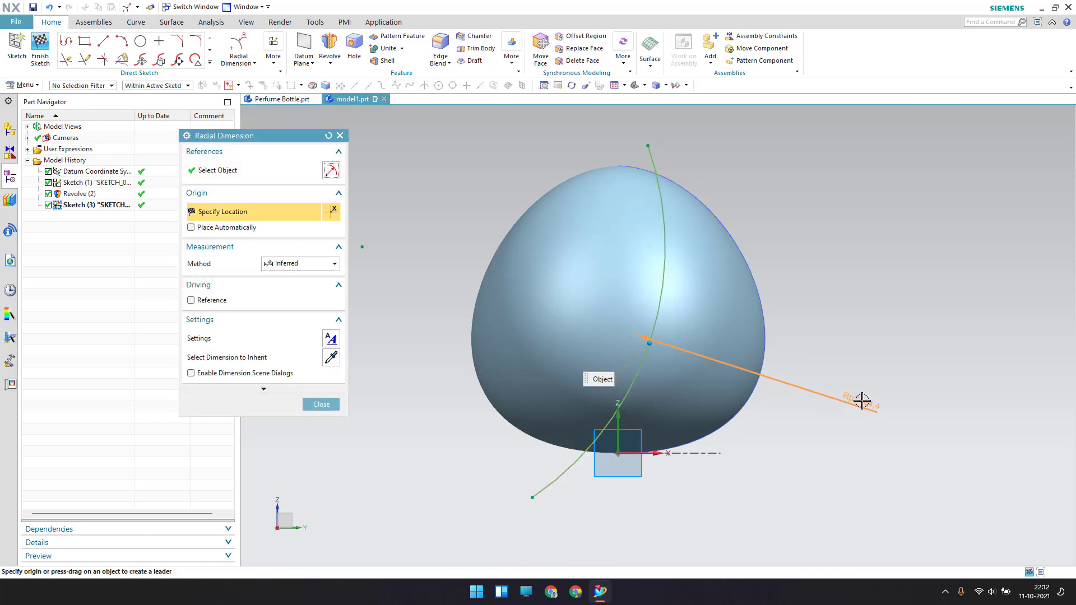
click(859, 401)
text(76.2)
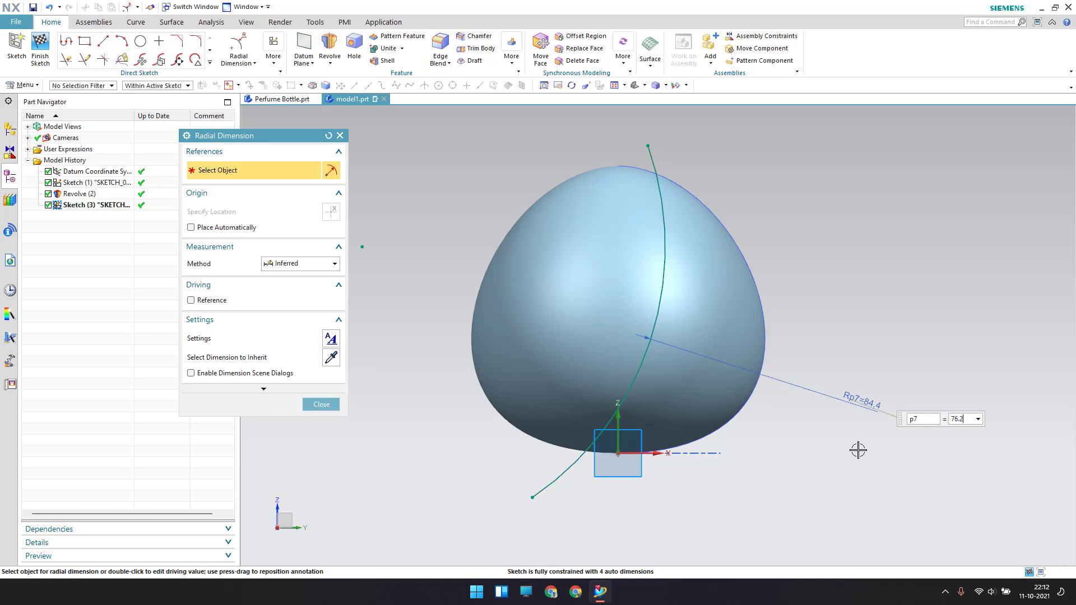
key(Return)
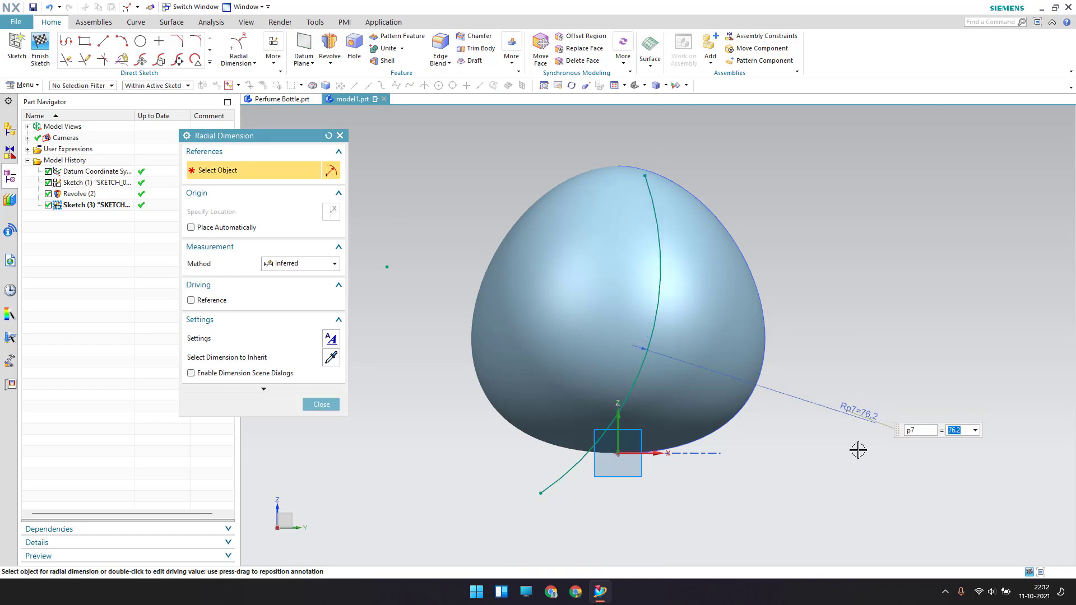
key(Escape)
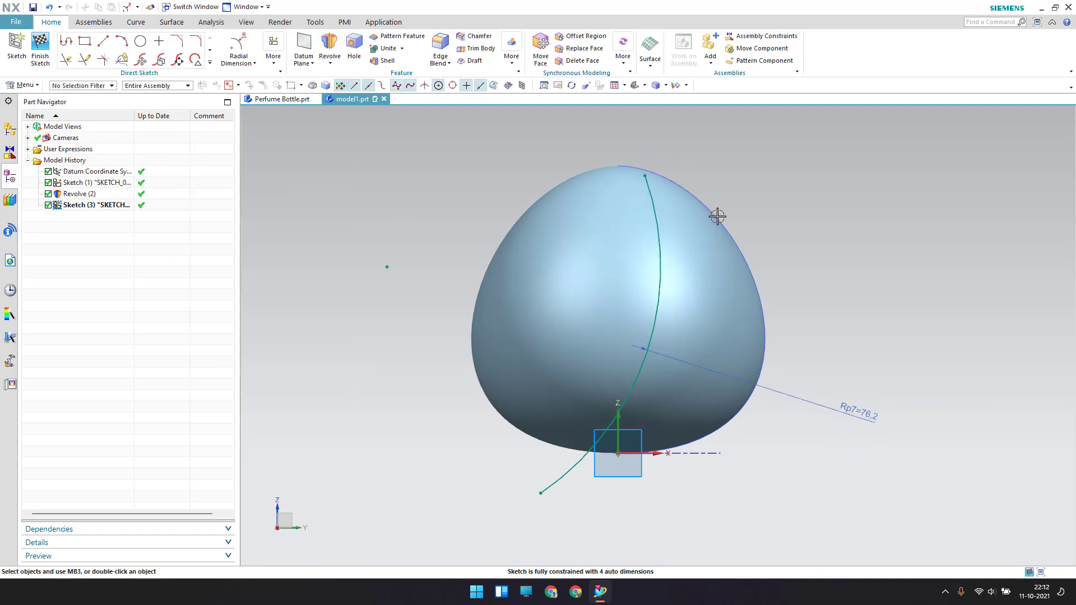
key(d)
click(644, 175)
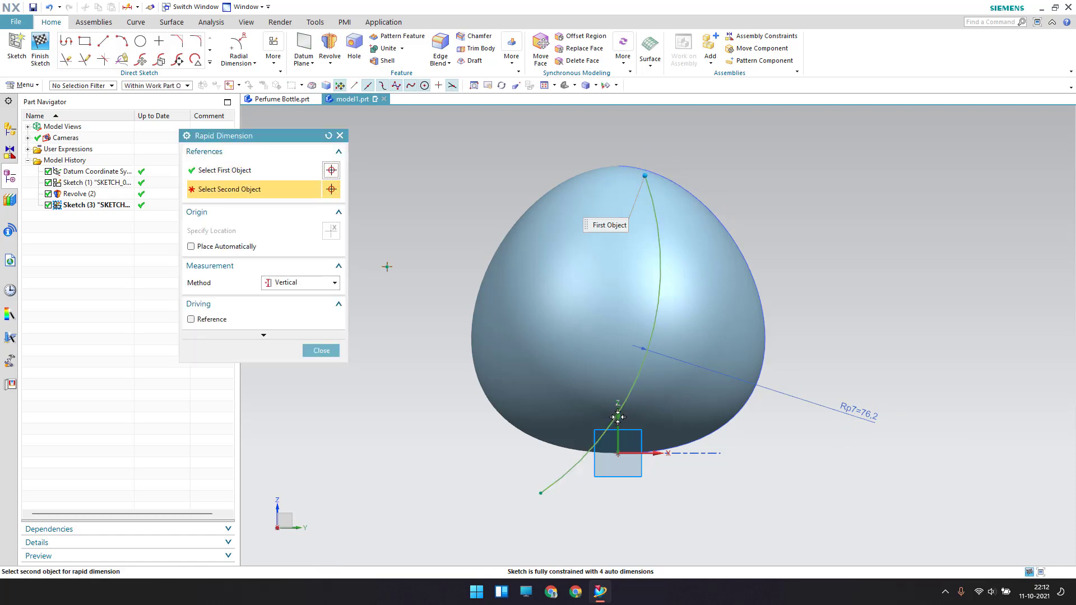
click(617, 453)
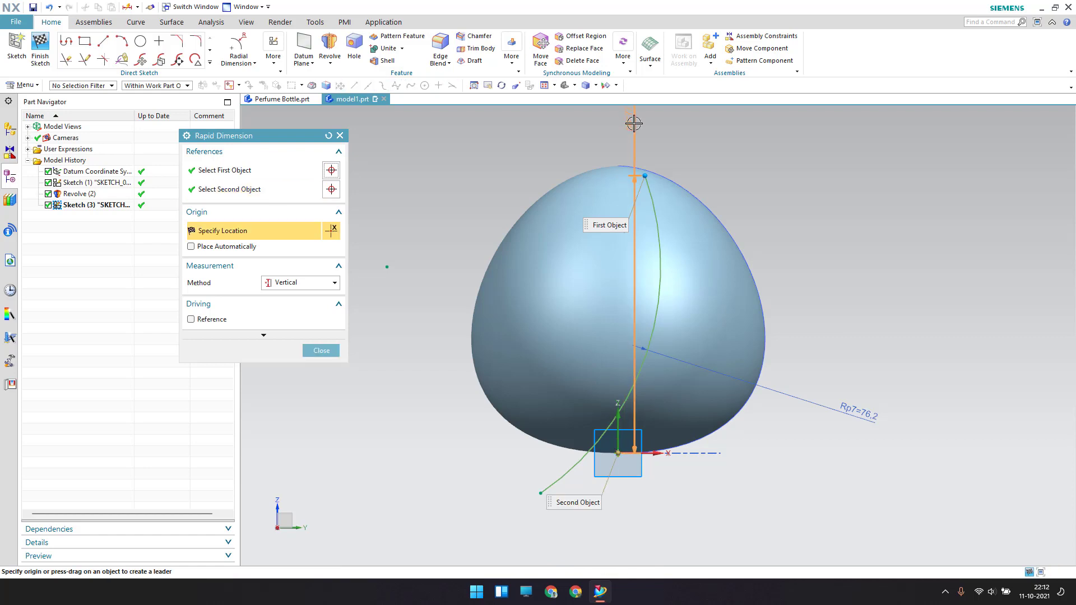
click(302, 282)
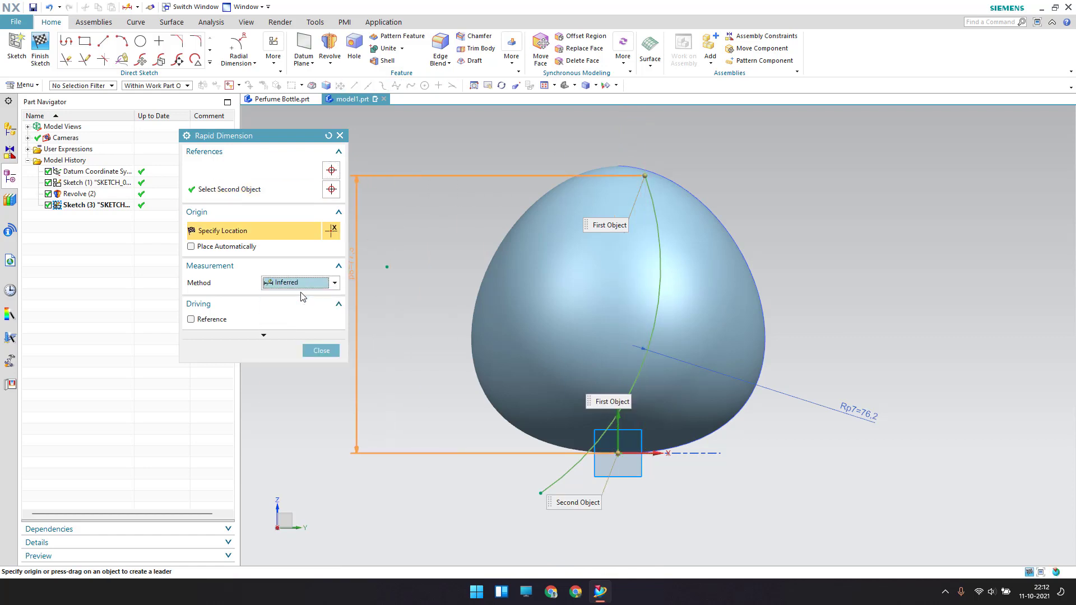
click(630, 123)
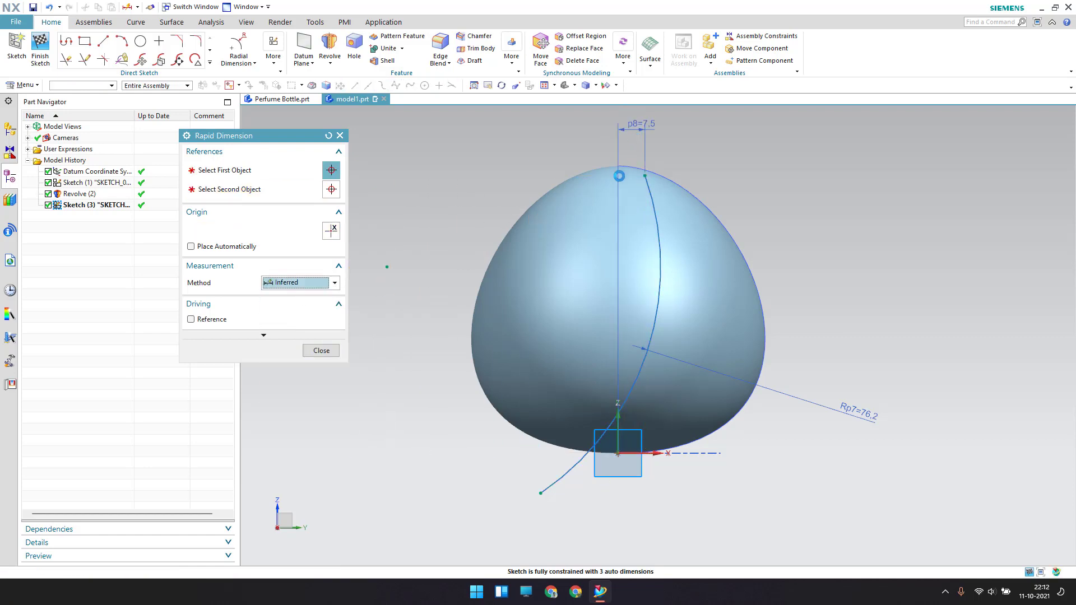
text(2)
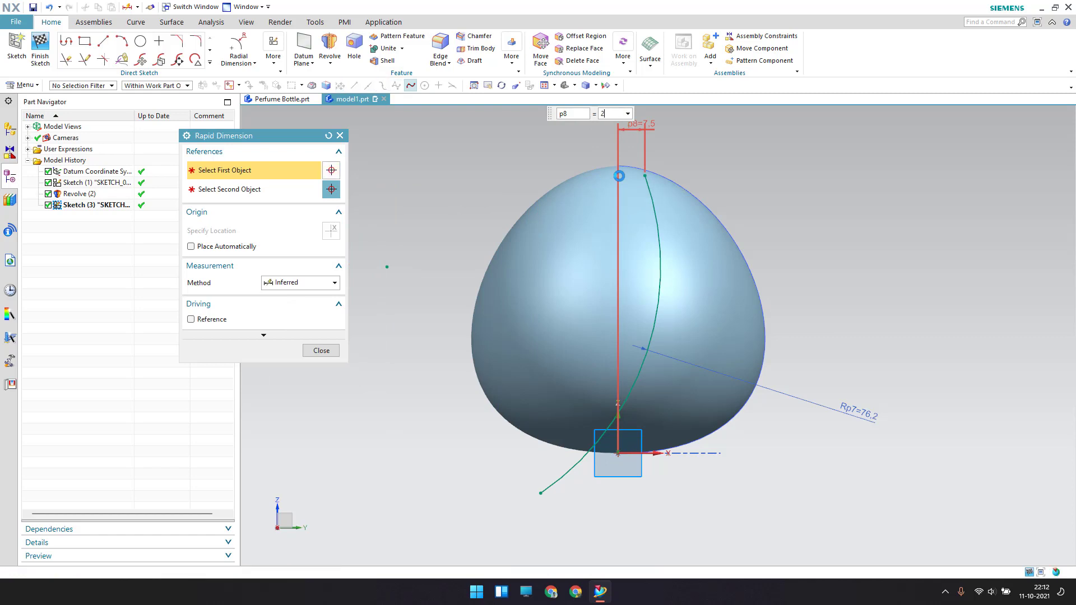
key(Return)
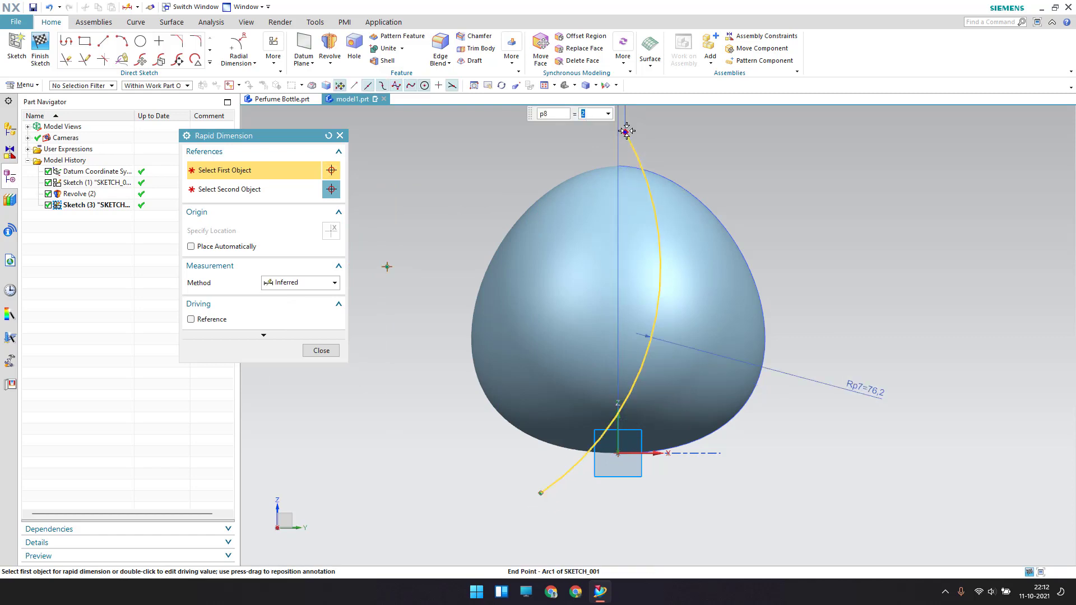
Step: Dimension the arc height to 85 and its lower end 10 across and 5.5 down
click(653, 331)
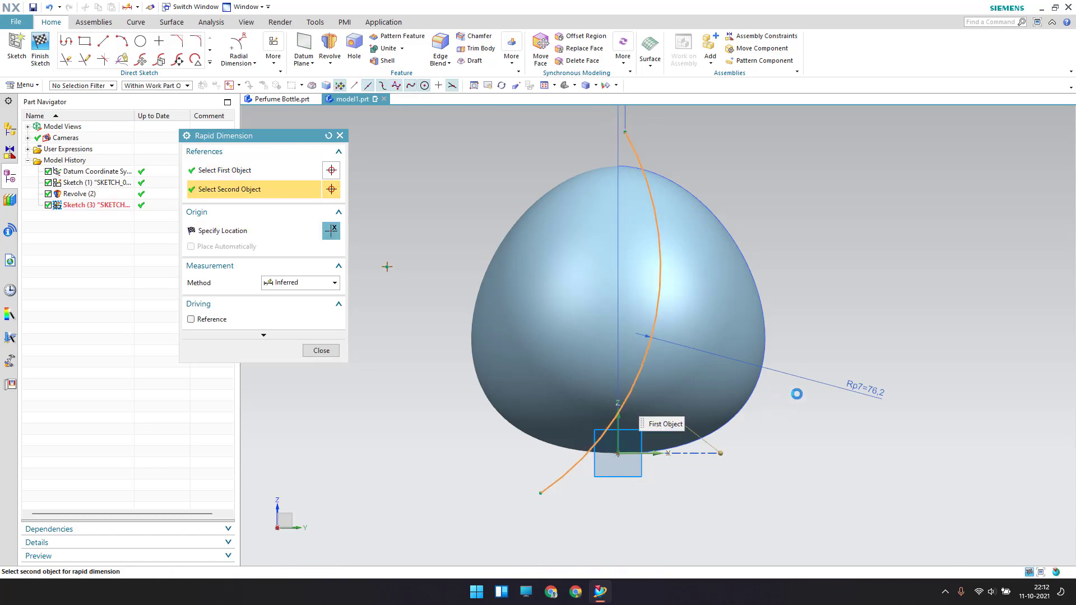
click(717, 453)
click(1005, 314)
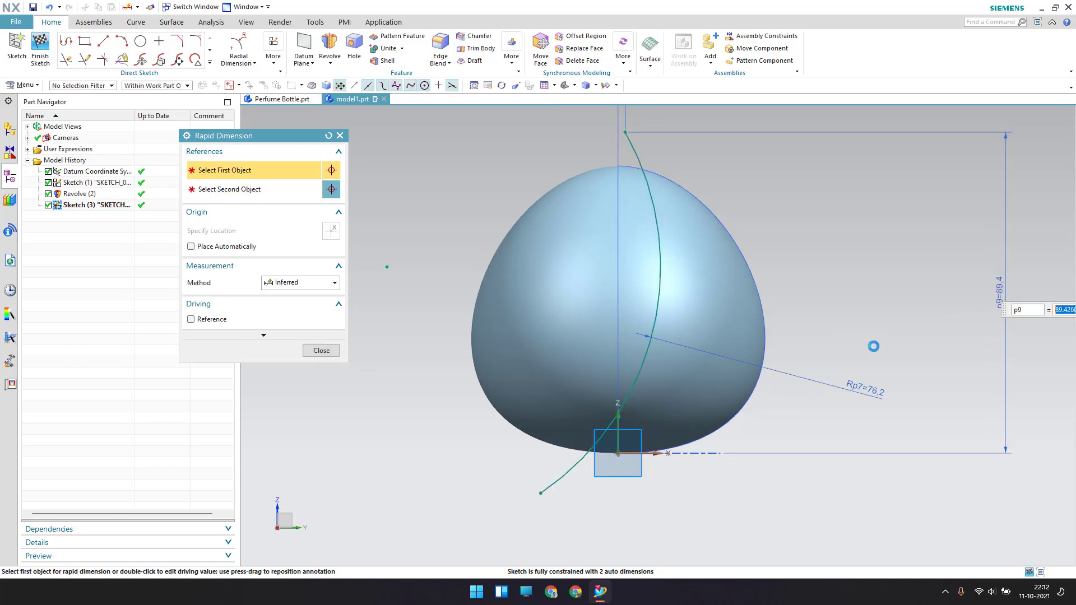
text(85)
key(Return)
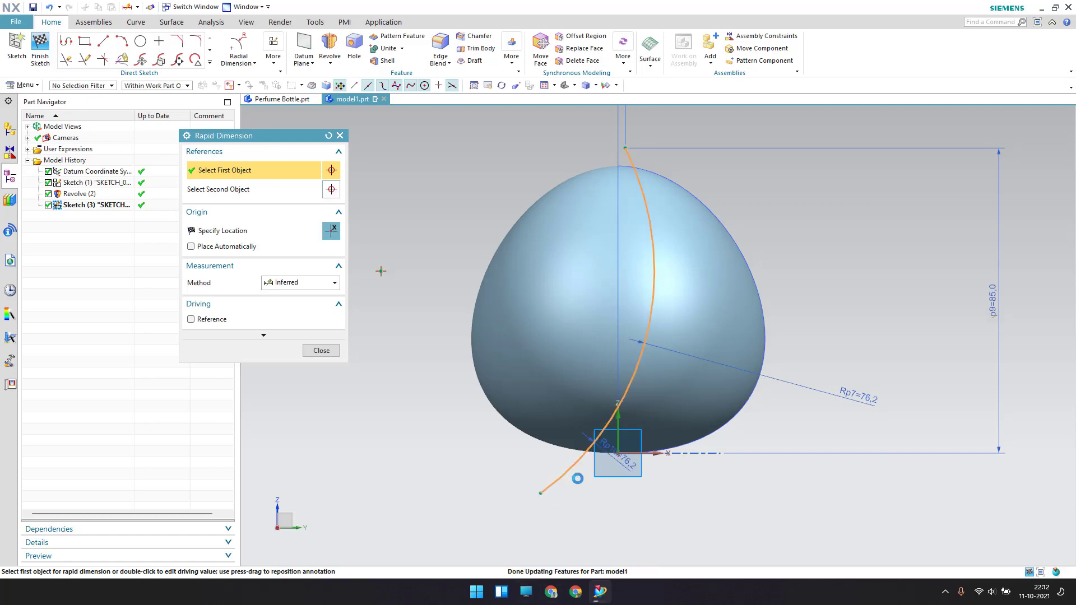
click(577, 470)
click(616, 507)
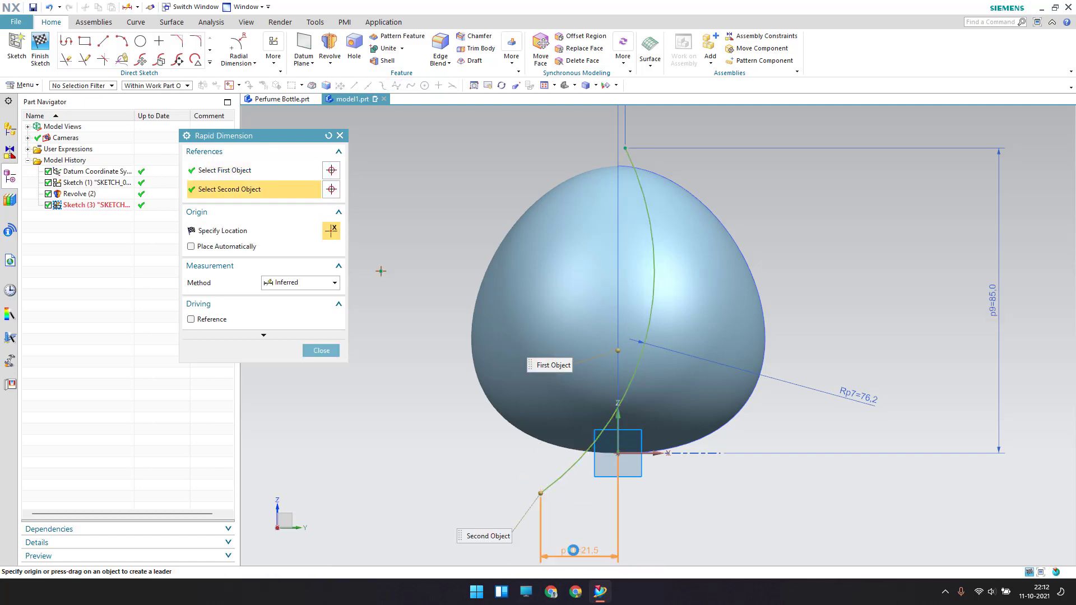
click(571, 546)
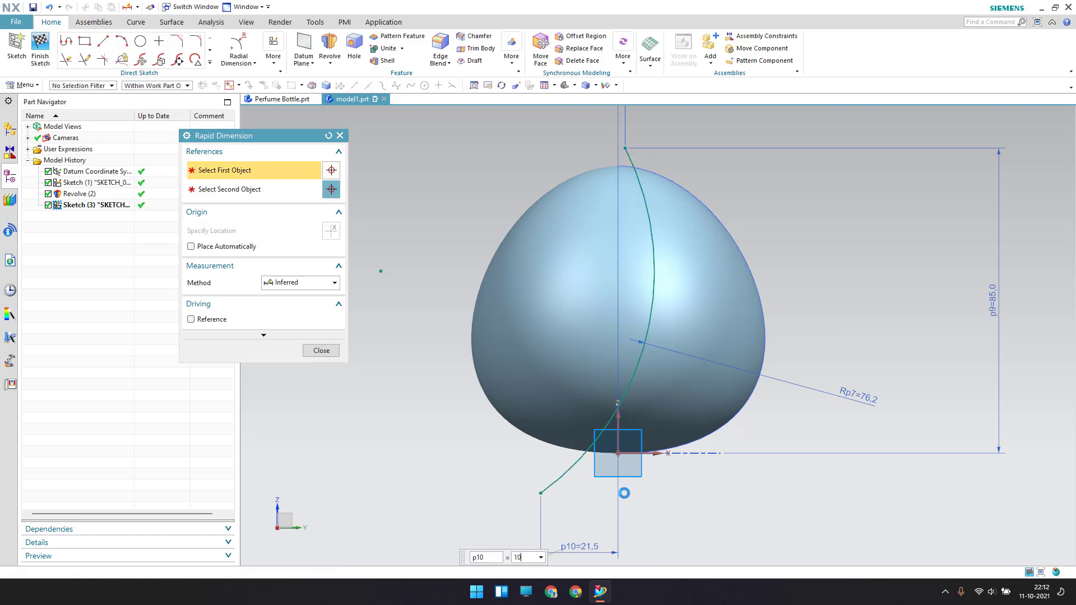
text(10)
key(Return)
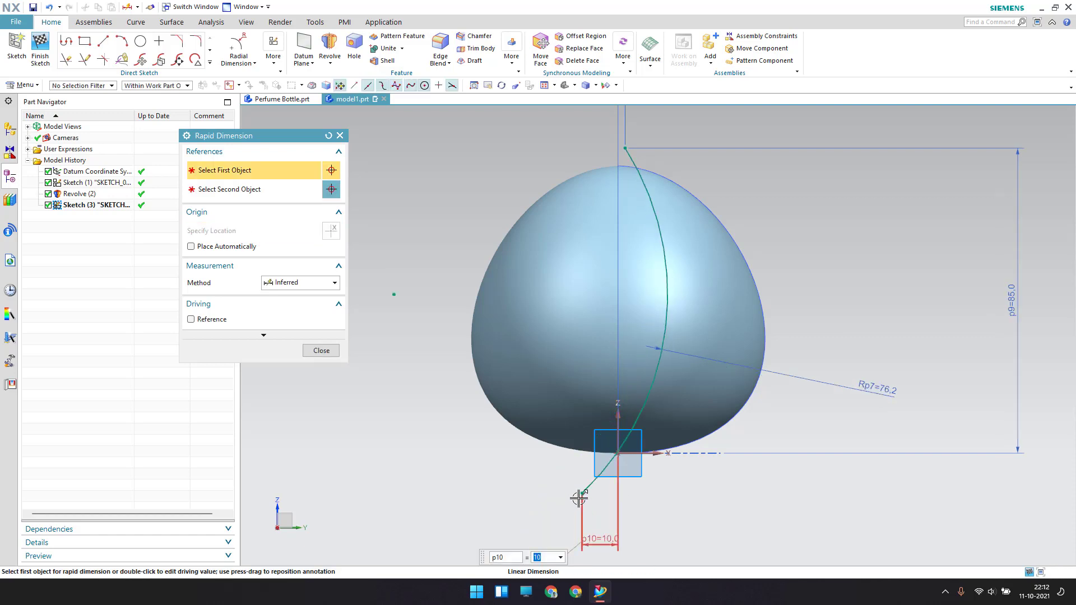
click(580, 491)
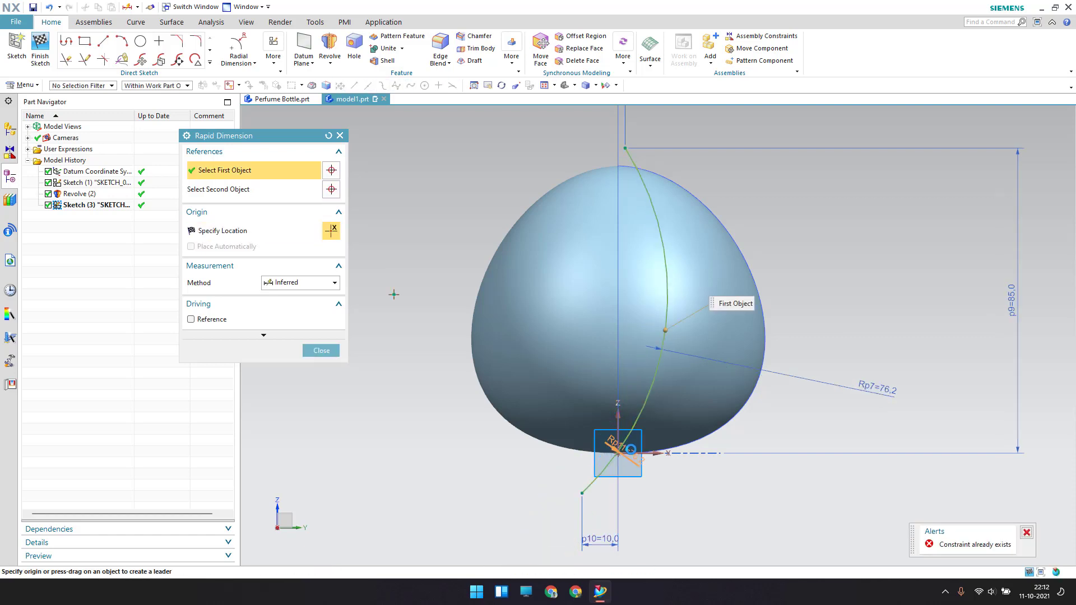
click(570, 454)
click(463, 469)
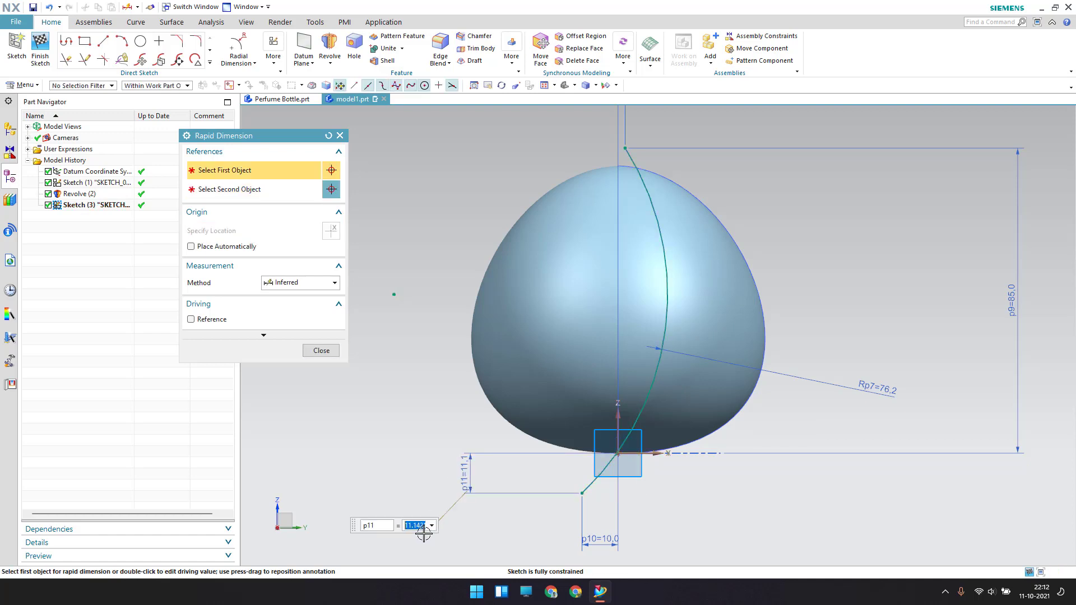
text(5.5)
key(Return)
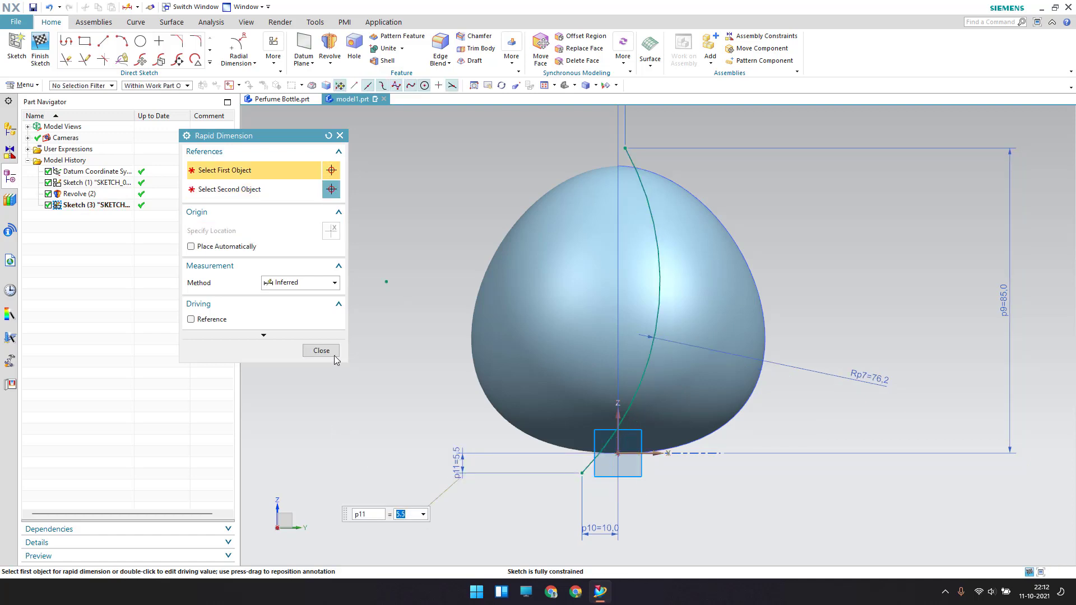
click(335, 355)
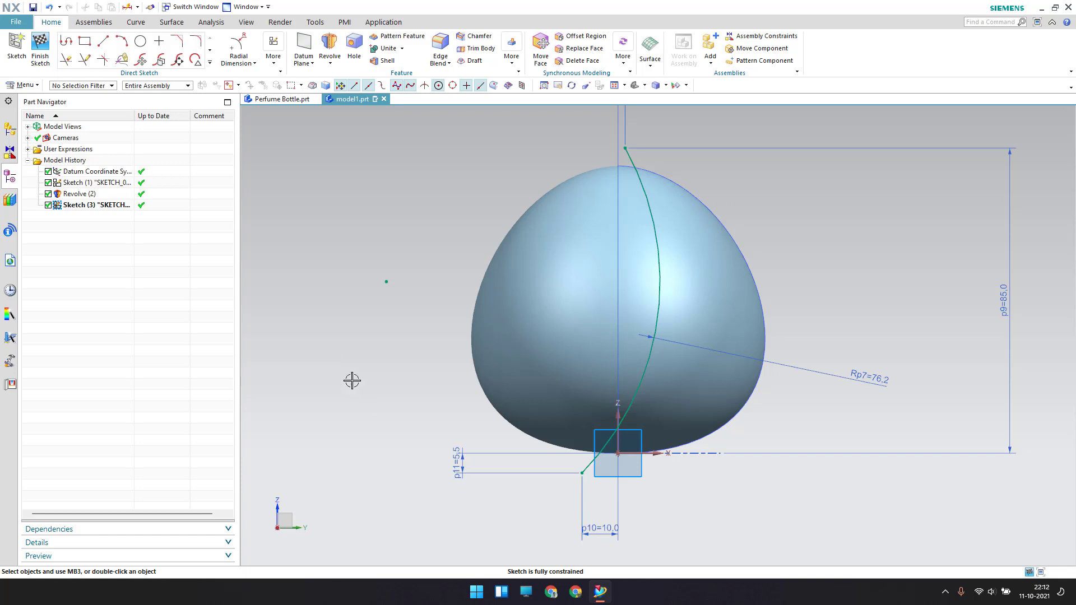
Step: Finish Sketch (3) and orbit the model to see the arc over the dome
click(40, 48)
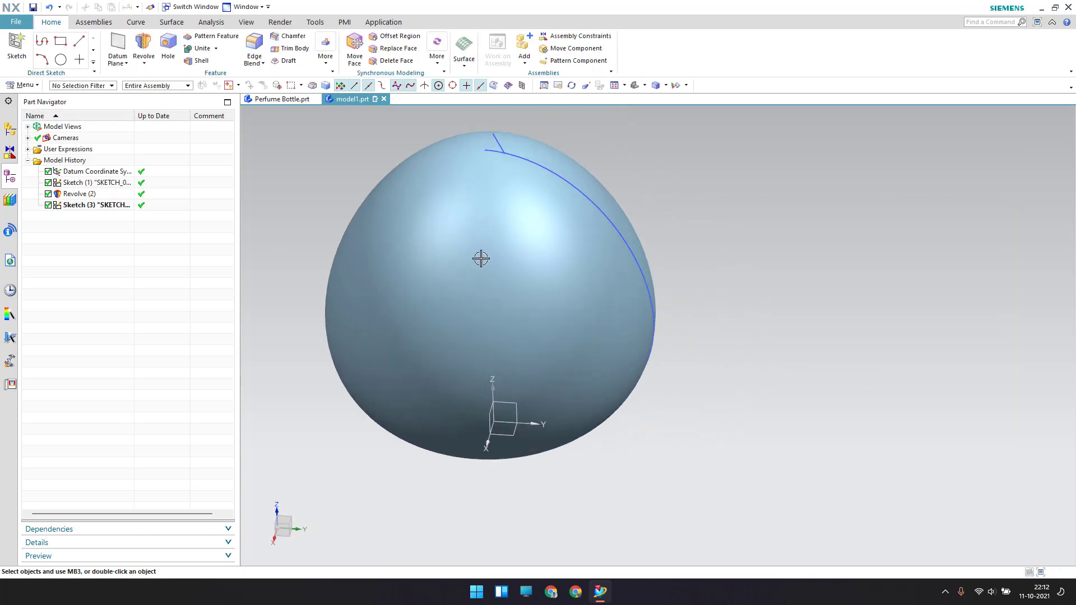
mouse_move(480, 258)
middle_down()
mouse_move(422, 192)
mouse_move(348, 245)
mouse_move(355, 204)
mouse_move(384, 222)
middle_up()
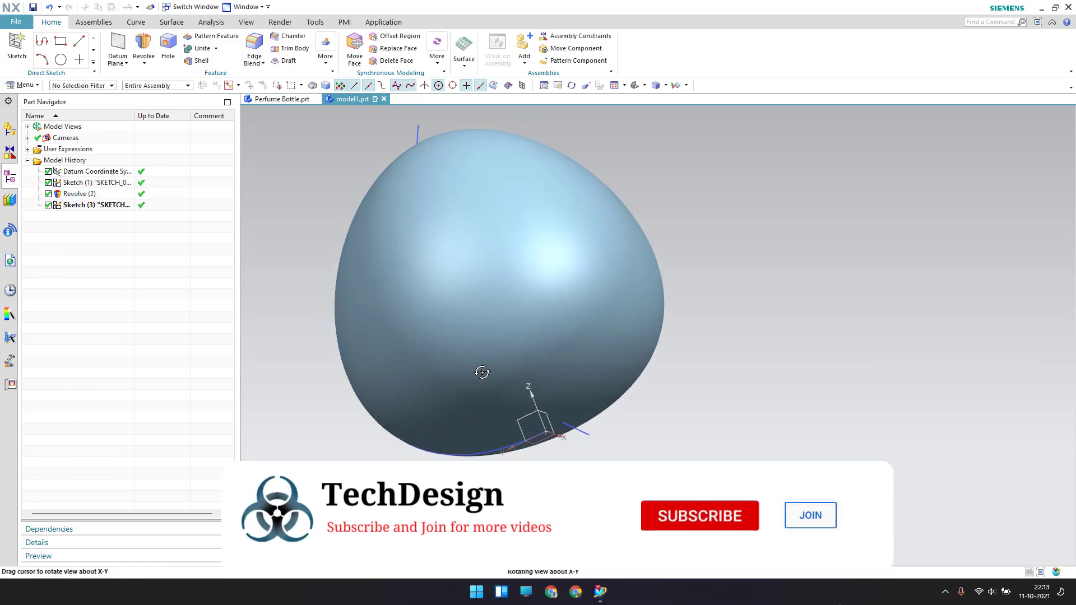
mouse_move(480, 372)
middle_down()
mouse_move(661, 423)
mouse_move(642, 382)
mouse_move(628, 387)
middle_up()
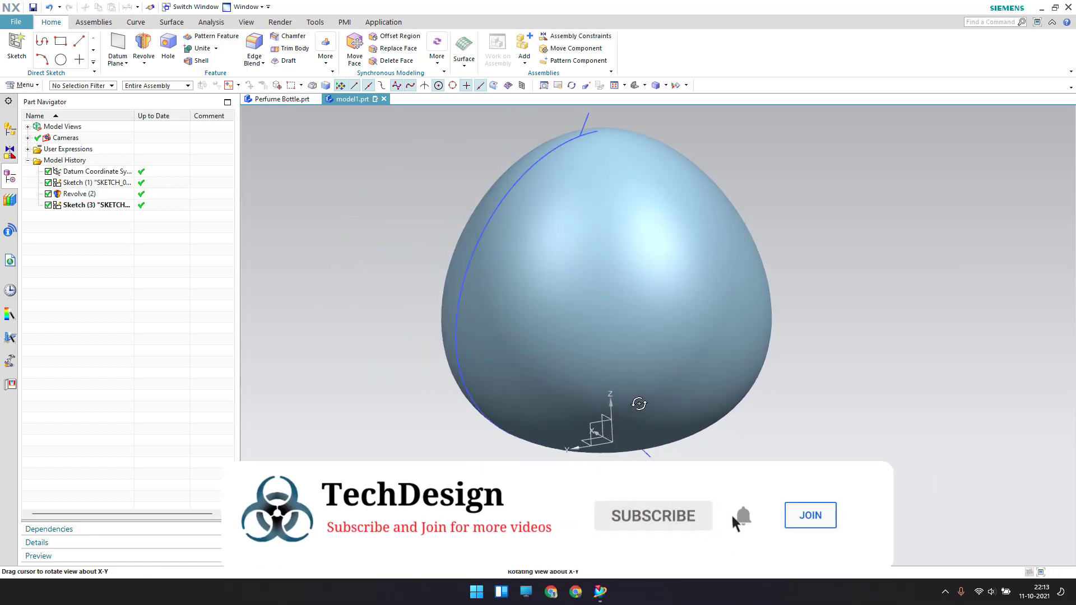
click(137, 22)
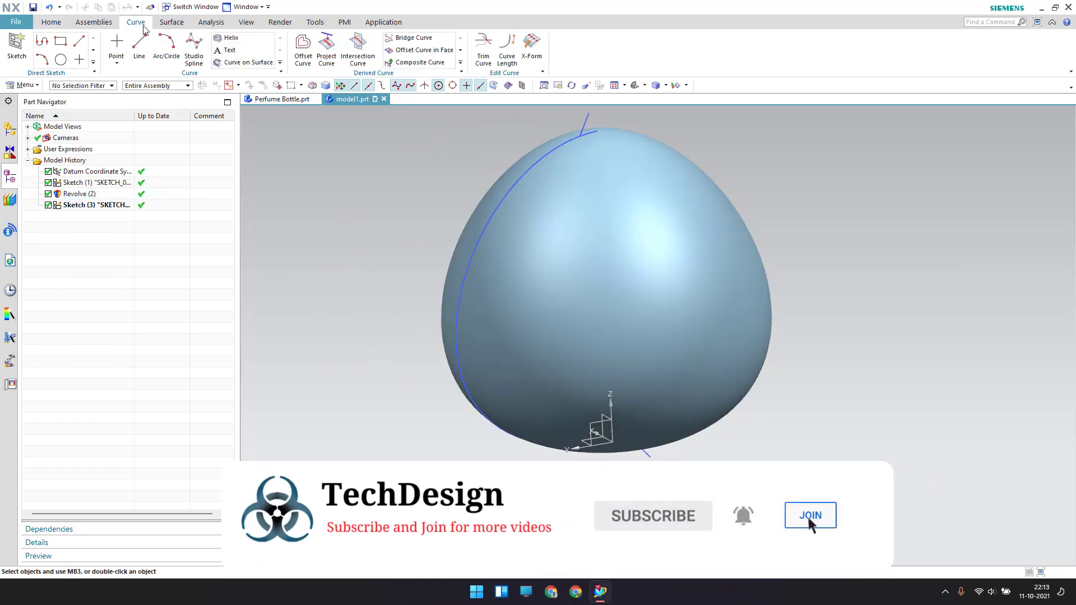
Step: Project the arc onto the egg-shaped sheet face along the X-axis
click(326, 50)
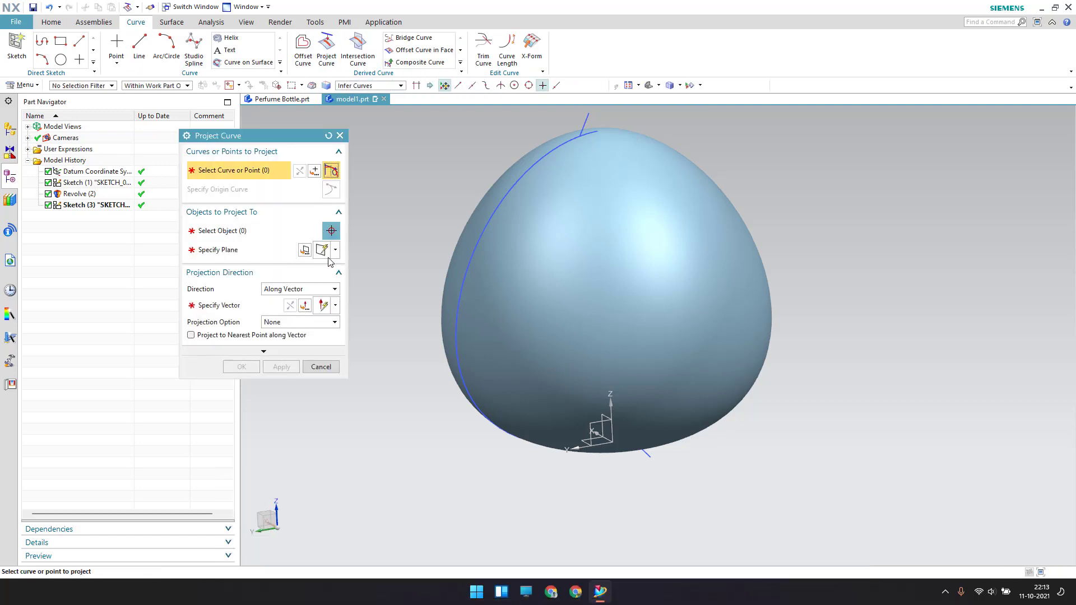
click(583, 123)
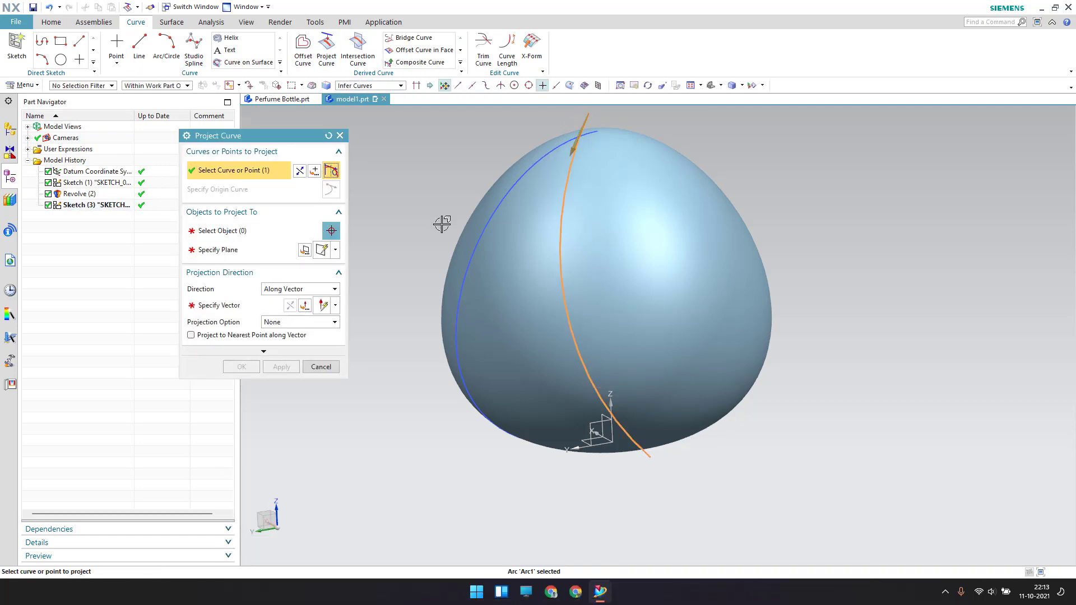
click(228, 237)
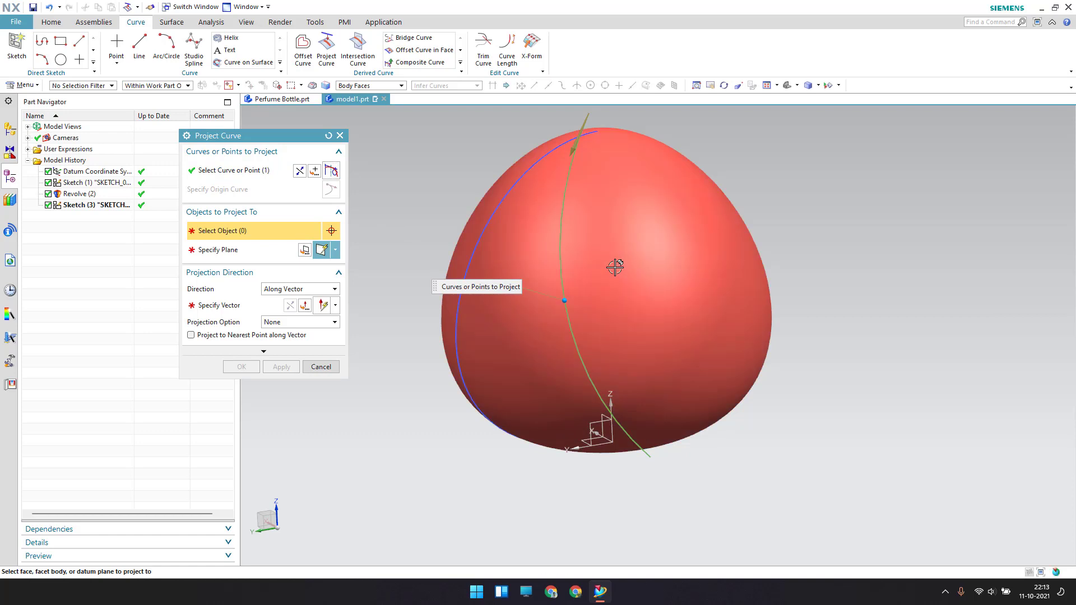
click(615, 267)
middle_drag(504, 272, 500, 285)
click(217, 305)
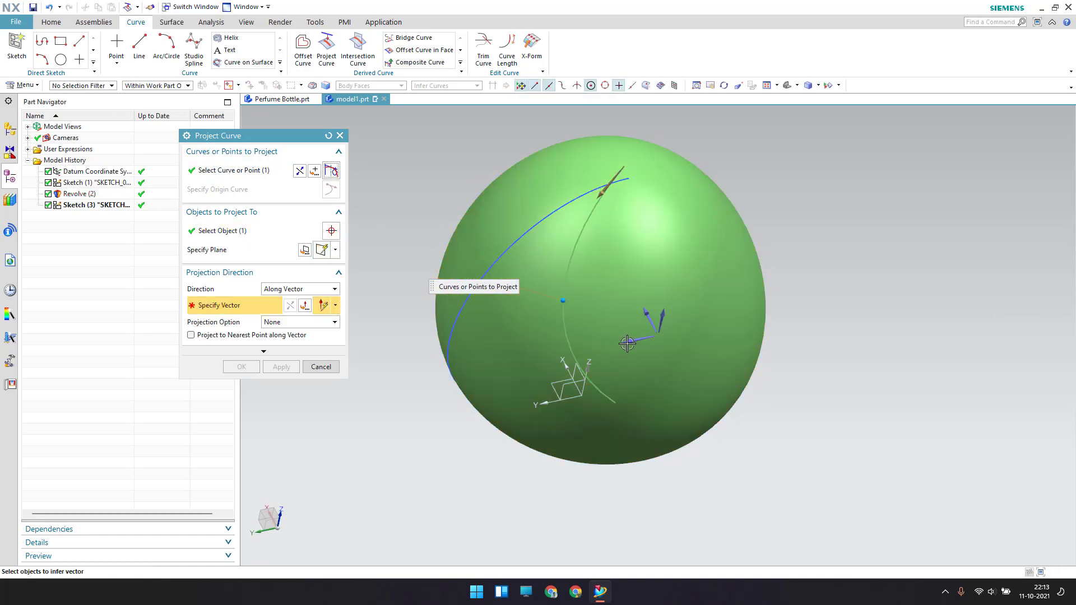
click(646, 306)
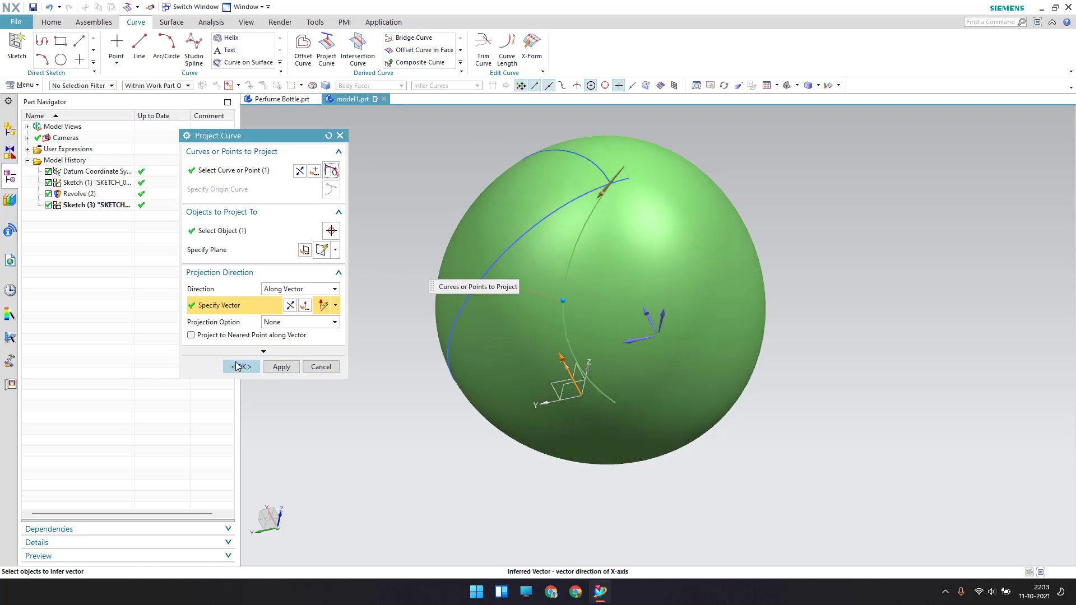
click(241, 367)
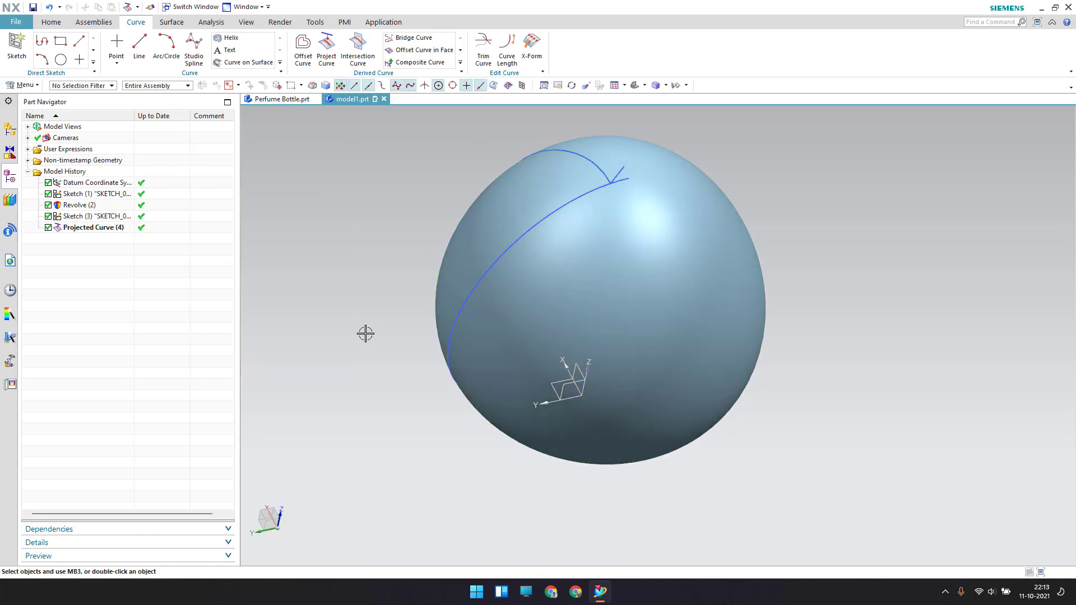
Step: Hide Sketch (3) and the Sketch (1) curve so the projected curve stands out
mouse_move(365, 333)
middle_down()
mouse_move(420, 298)
mouse_move(391, 319)
middle_up()
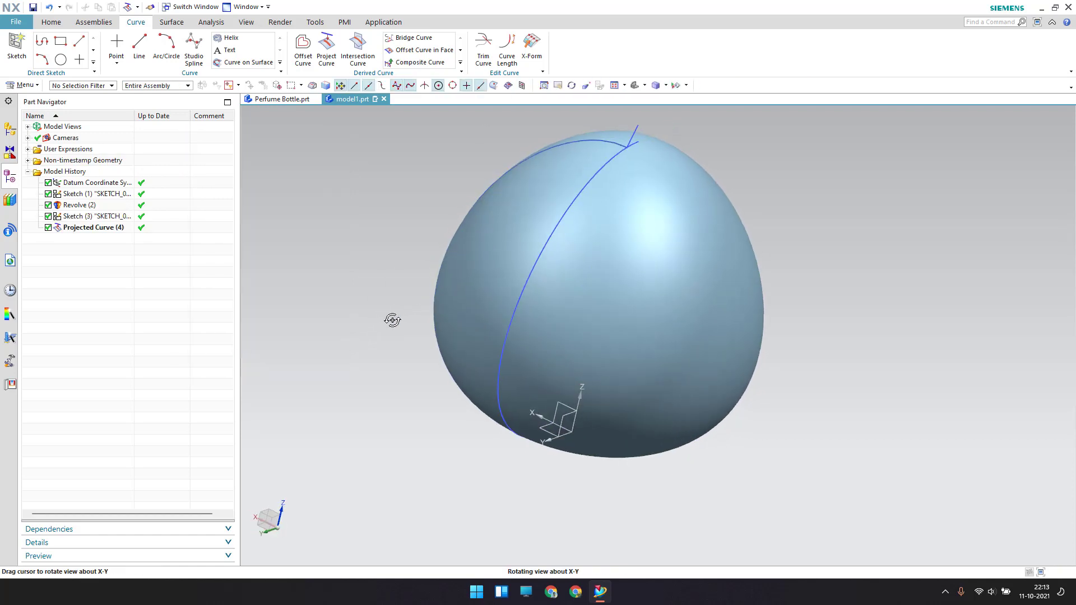
right_click(133, 219)
click(157, 210)
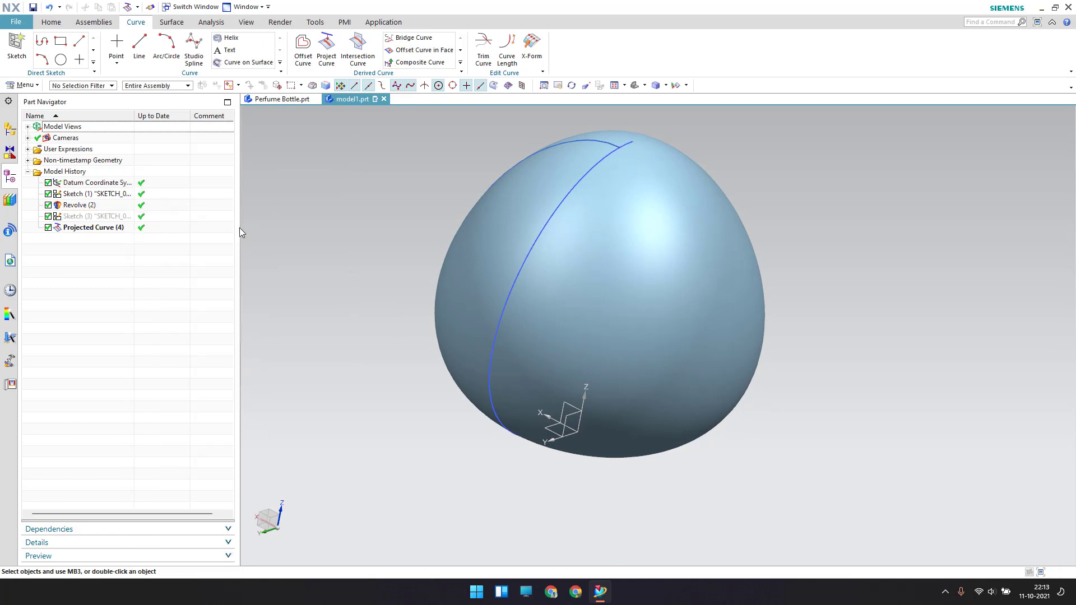
mouse_move(394, 235)
middle_down()
mouse_move(512, 296)
mouse_move(403, 242)
mouse_move(372, 249)
mouse_move(518, 297)
middle_up()
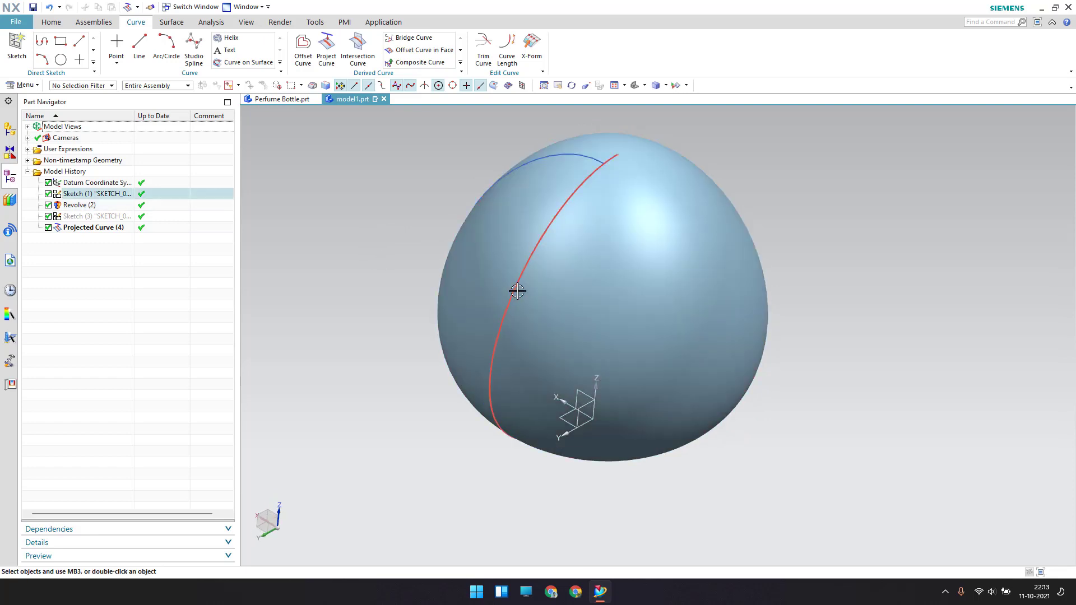
click(517, 291)
key(ctrl+b)
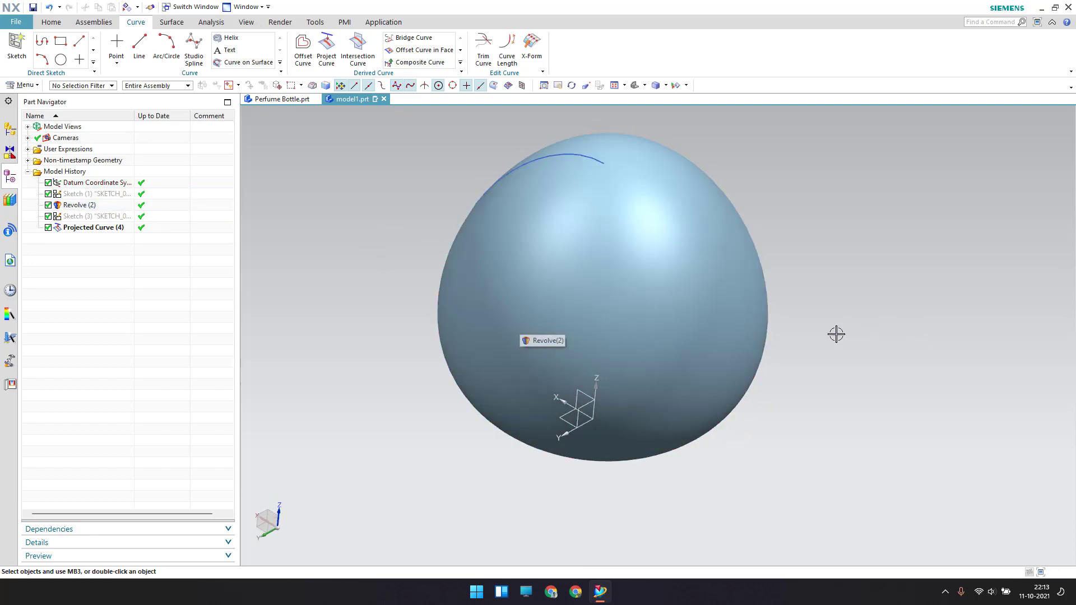
scroll(601, 178, up, 3)
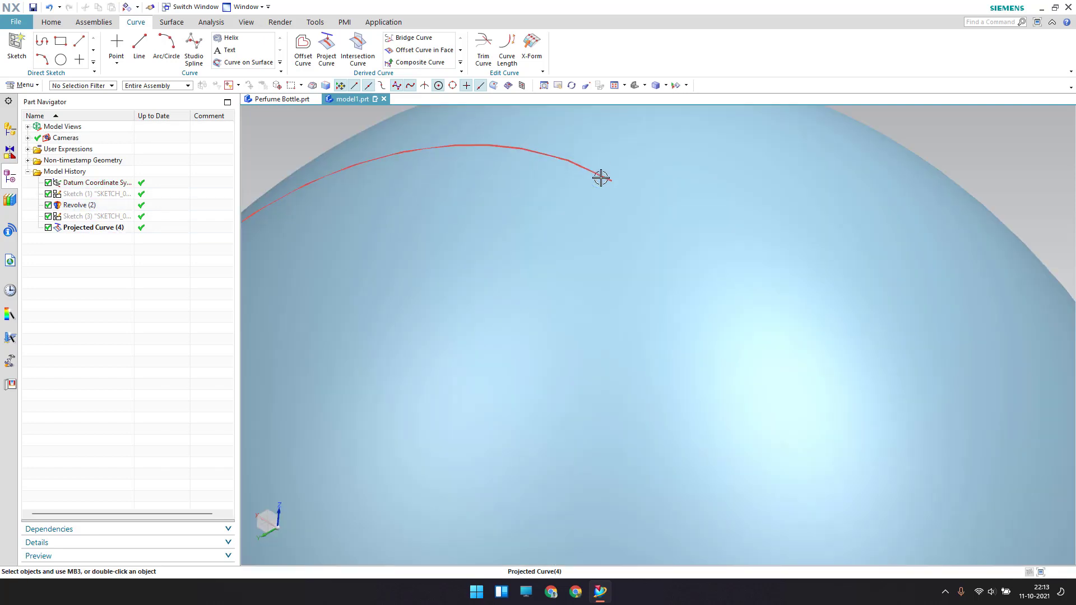
Step: Create a Curves and Points datum plane at the projected curve's end
click(51, 22)
click(123, 65)
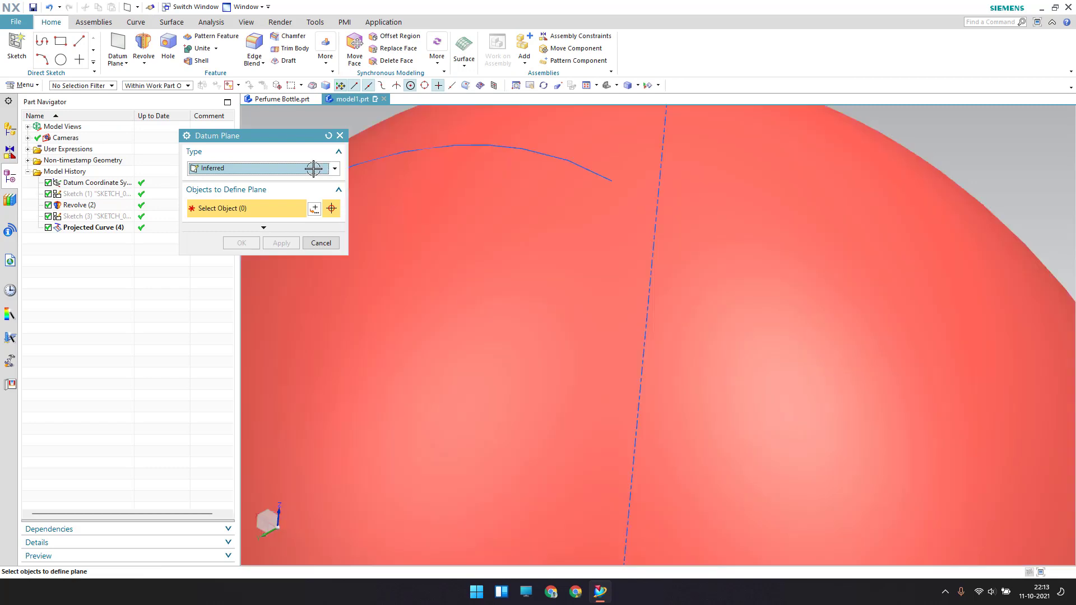
click(312, 169)
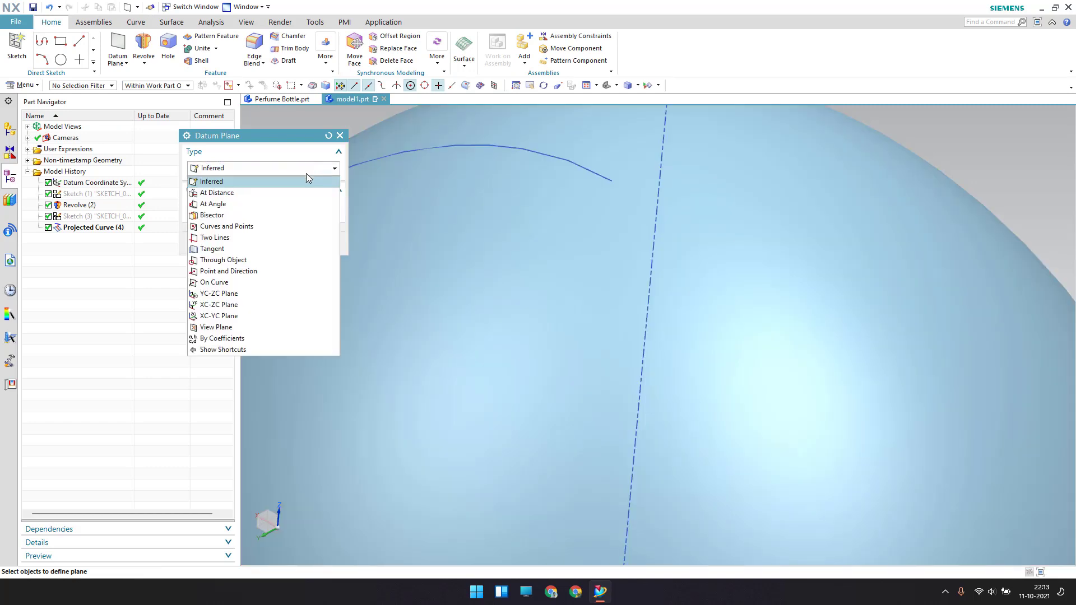
click(270, 226)
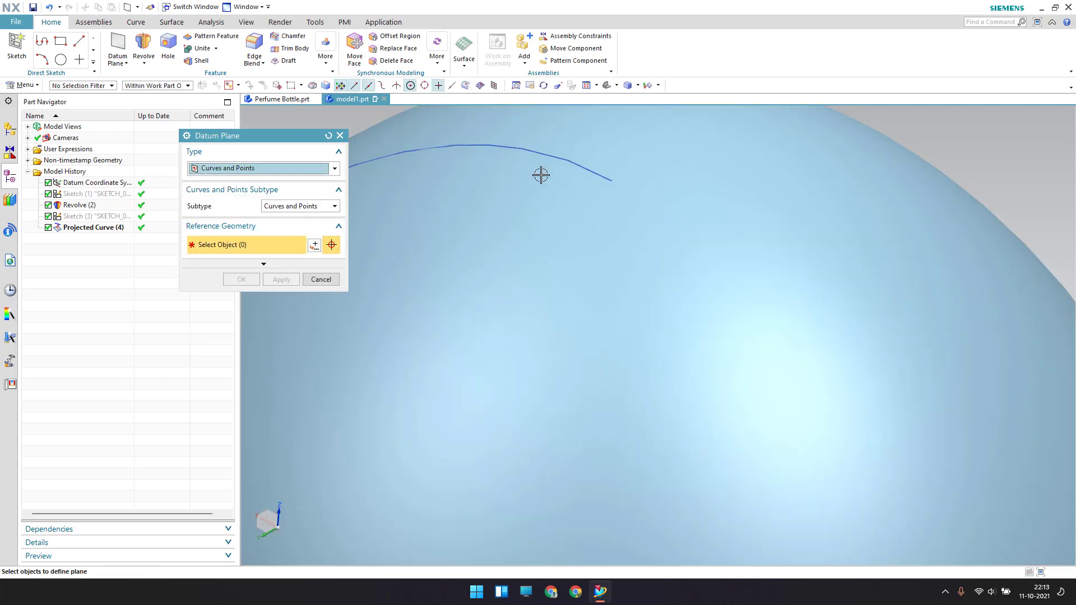
click(609, 178)
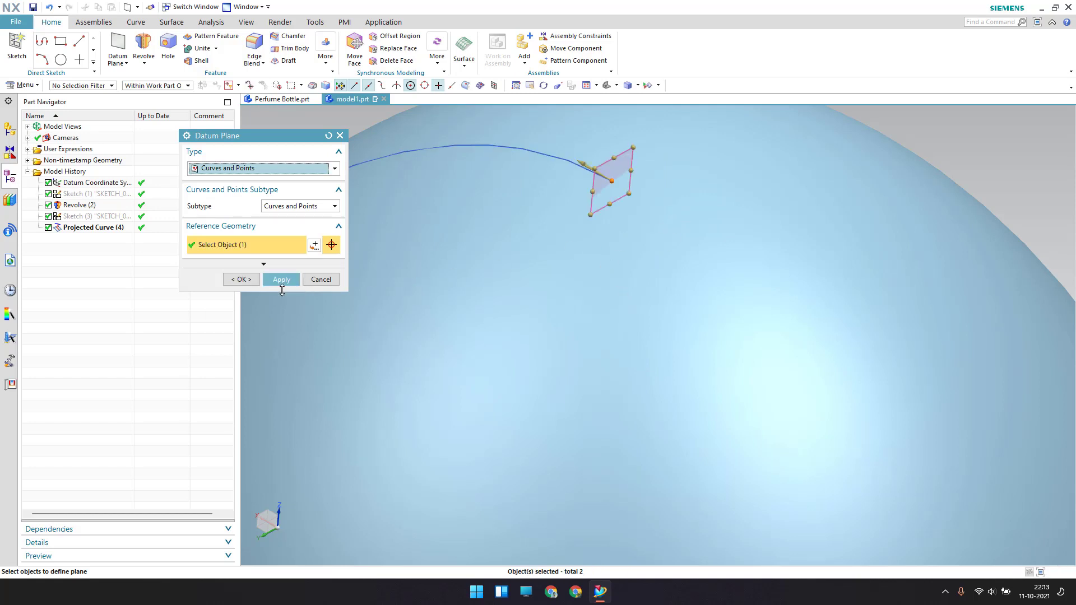
click(249, 280)
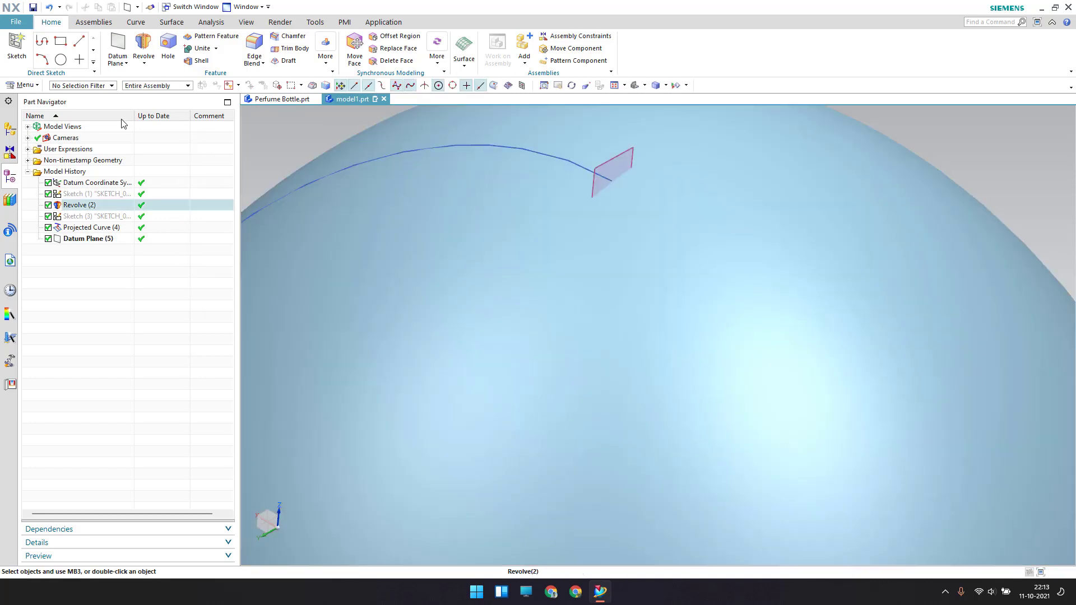
Step: Start a sketch on the new datum plane and draw a small circle near the curve end
click(613, 162)
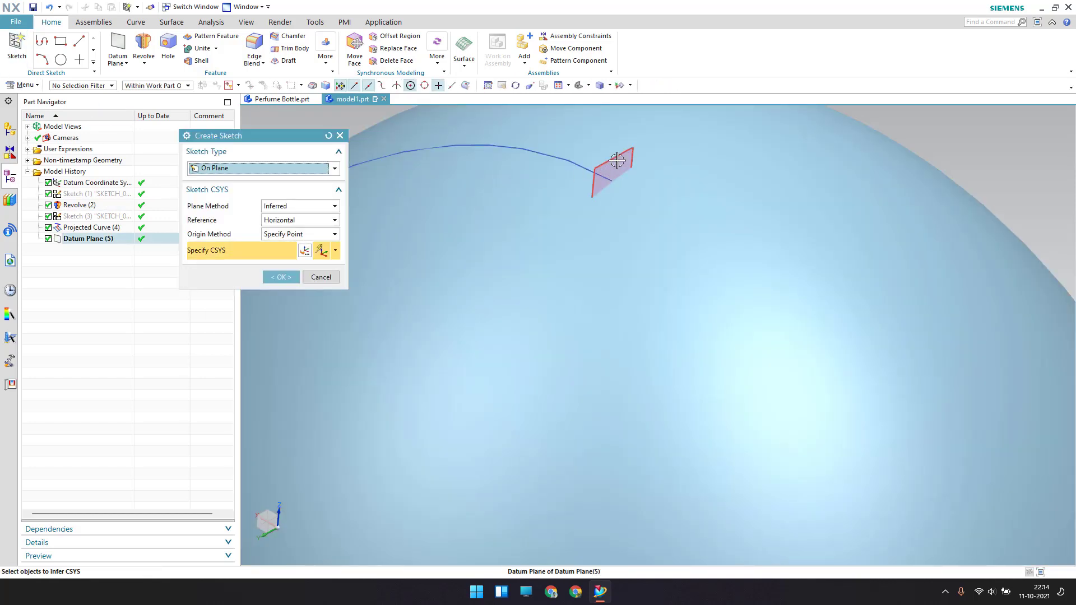
click(276, 280)
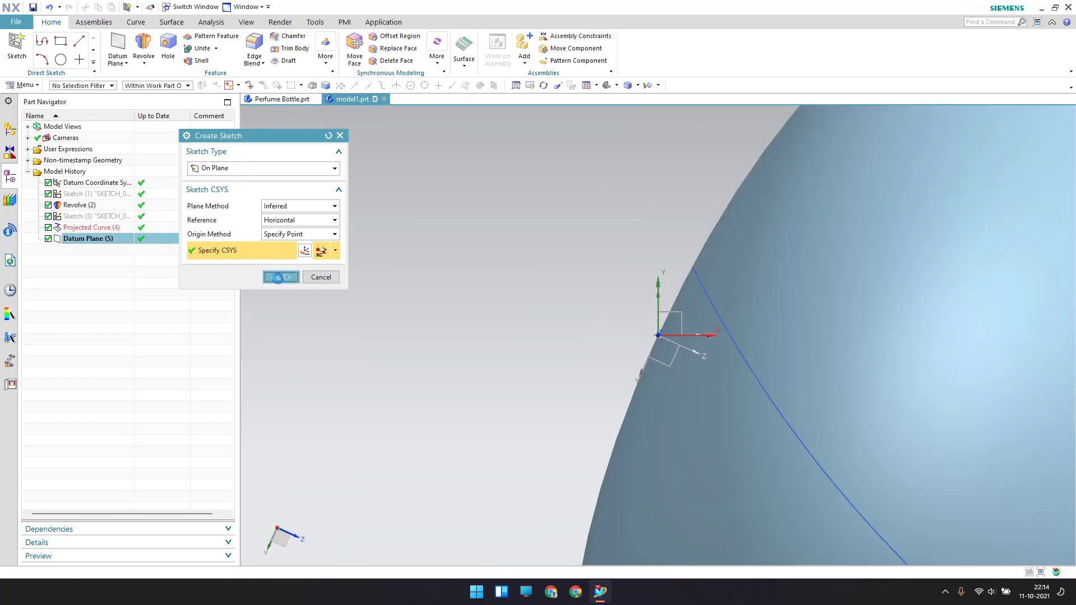
key(Home)
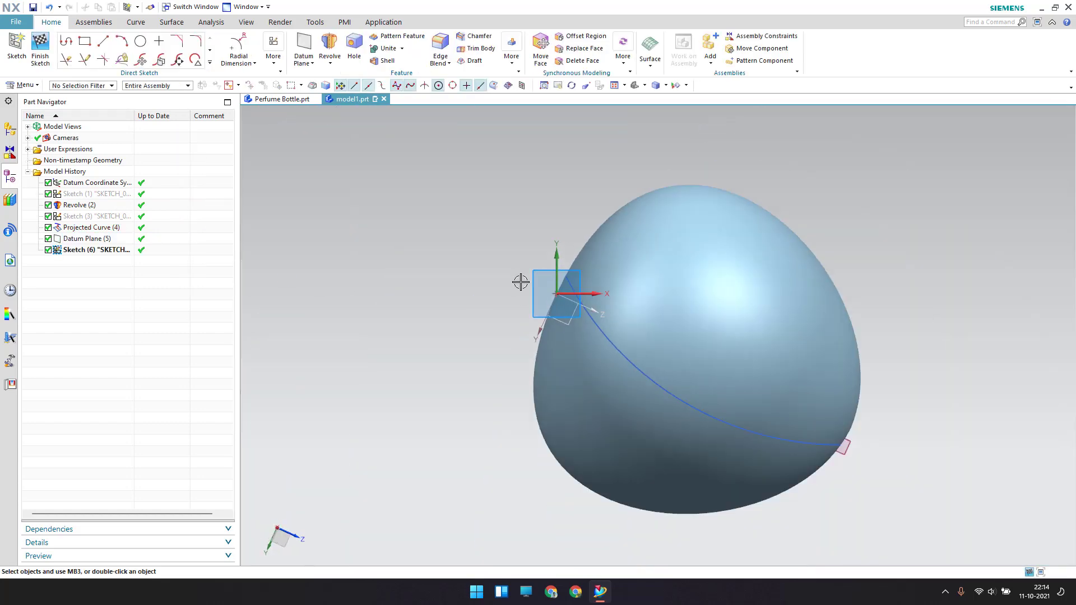
scroll(726, 449, up, 4)
scroll(725, 437, up, 6)
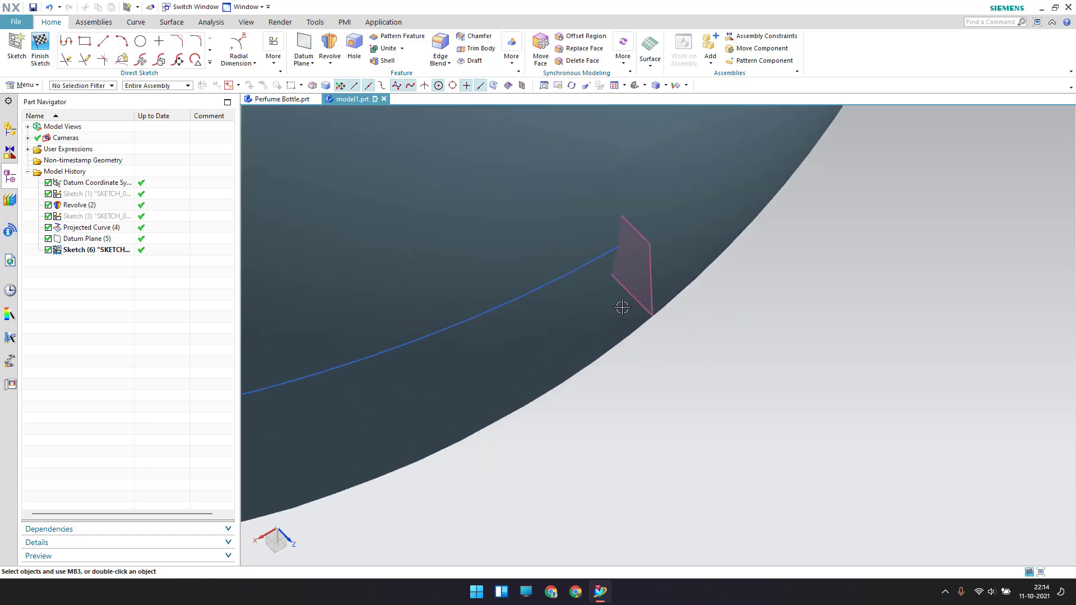
click(141, 41)
click(640, 297)
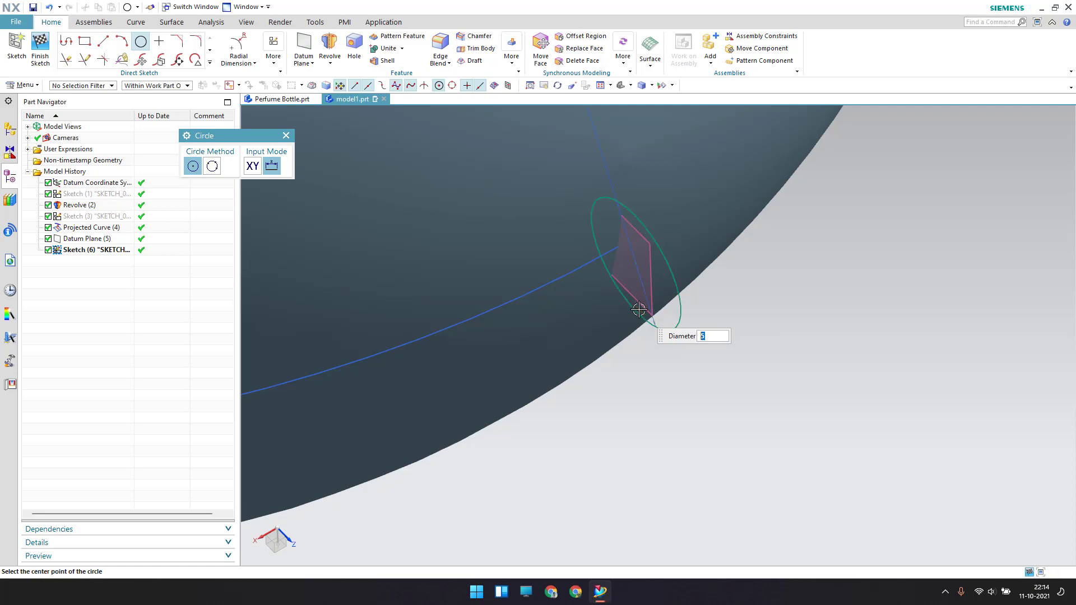
key(Escape)
Step: Constrain the circle's centre Point on Curve to the projected curve and finish the sketch
key(c)
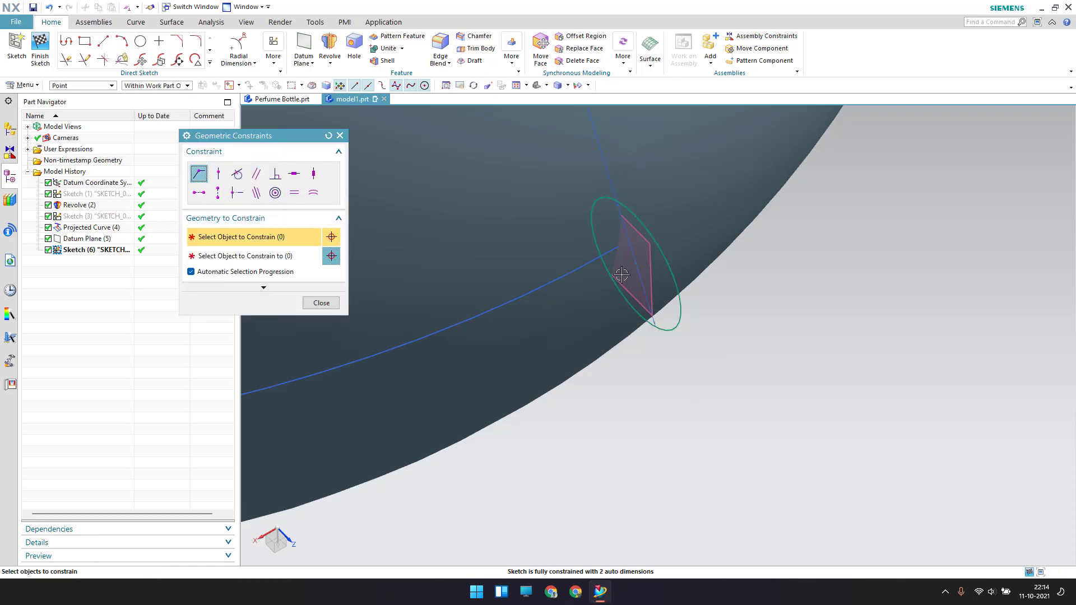
click(630, 256)
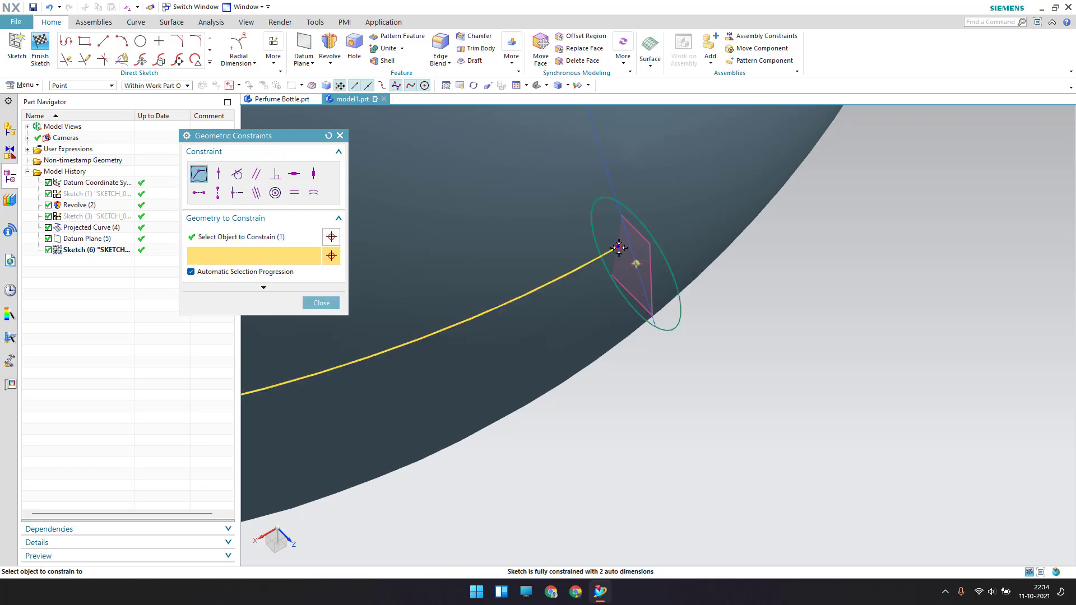
click(619, 247)
click(329, 304)
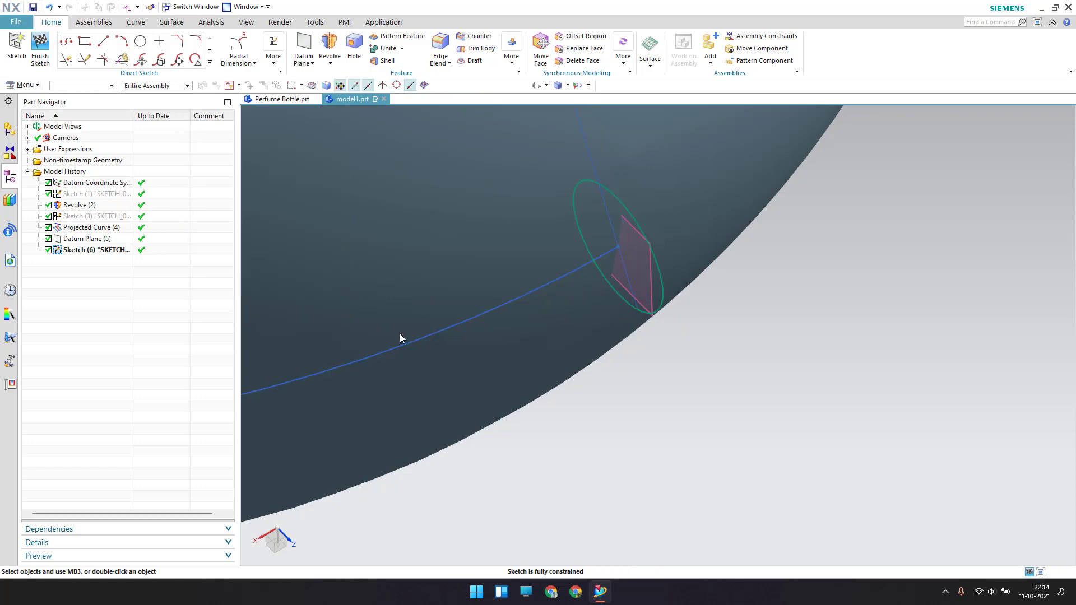
click(42, 56)
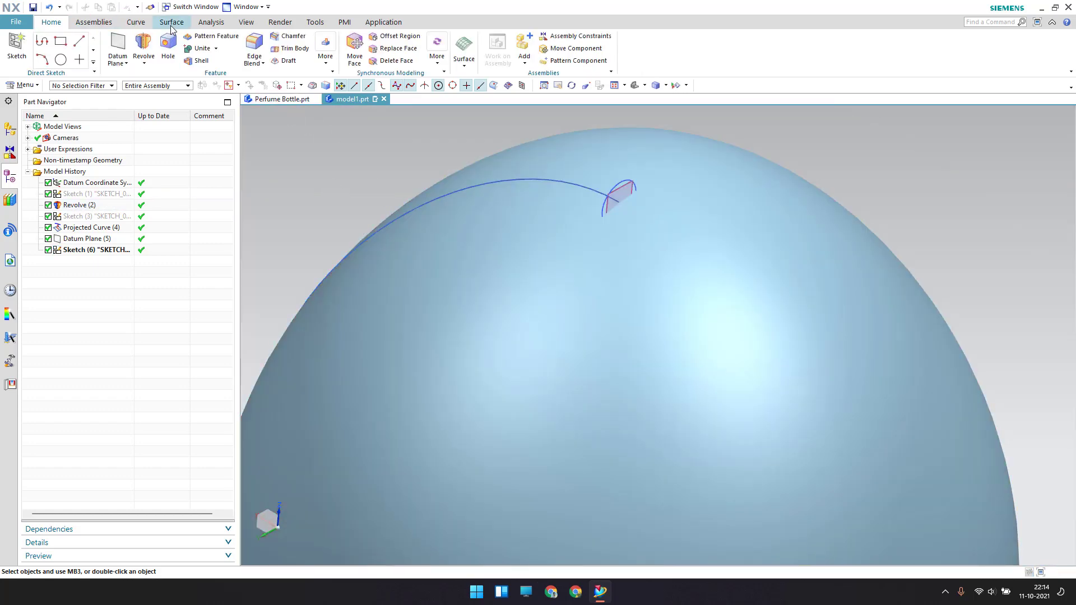
Step: Sweep the circle section along the projected curve guide as a Sheet body tube
click(170, 23)
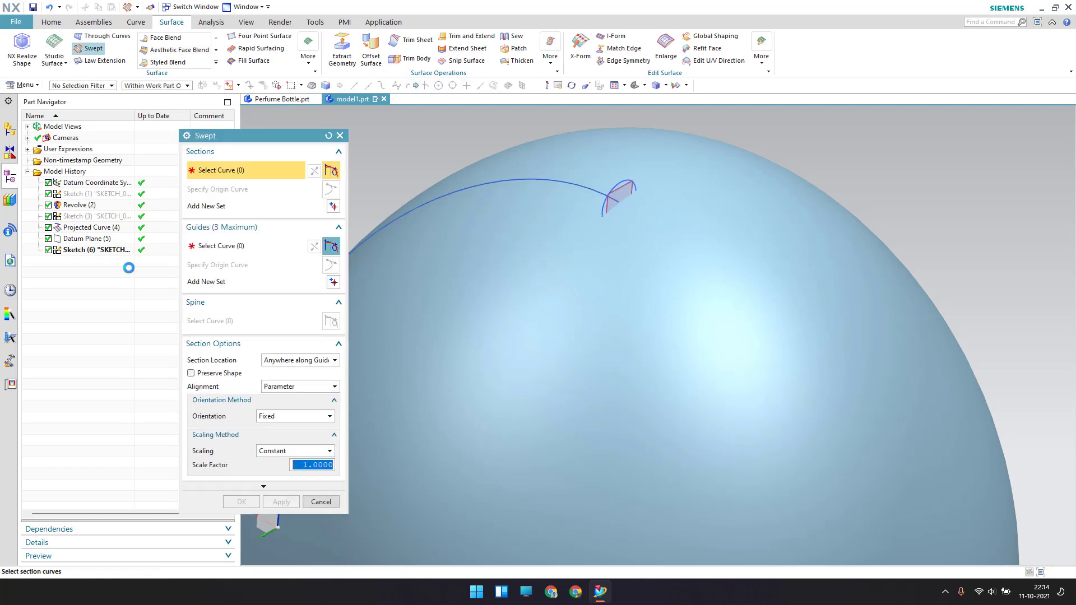
click(627, 184)
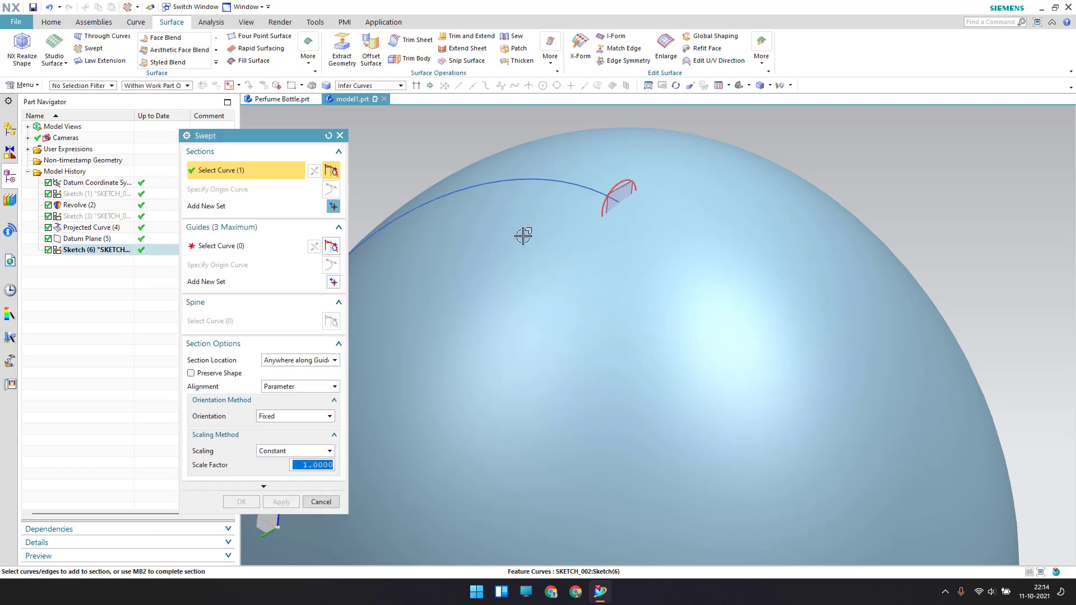
click(223, 248)
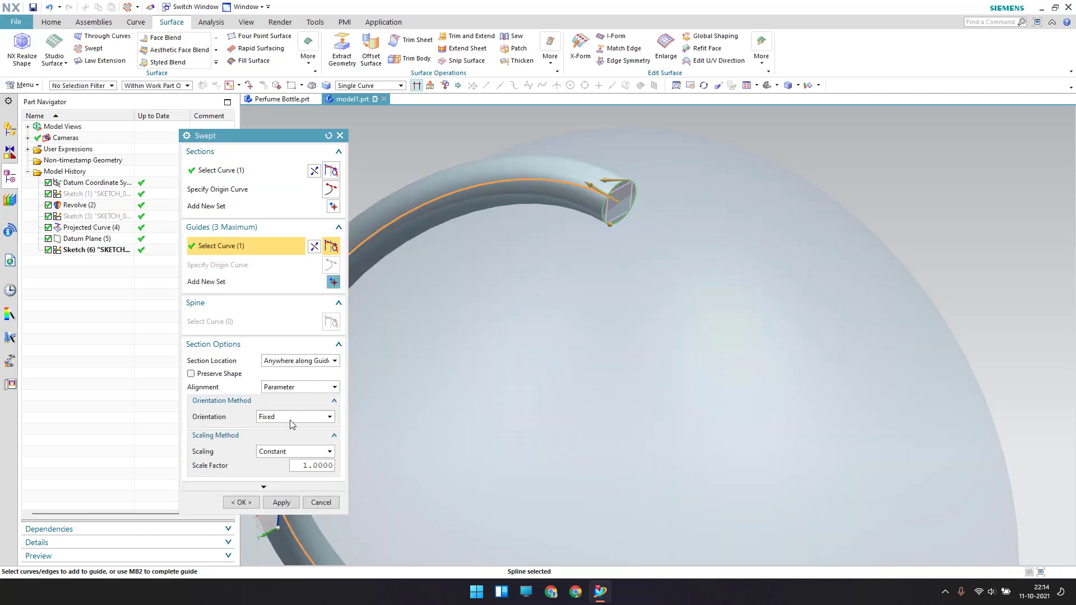
click(275, 487)
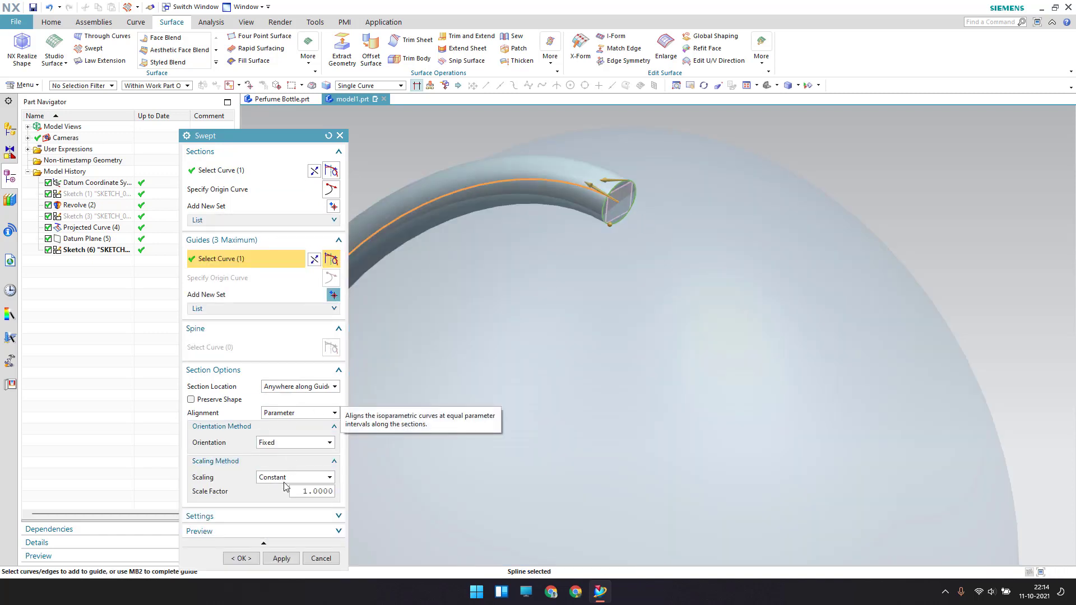
click(272, 516)
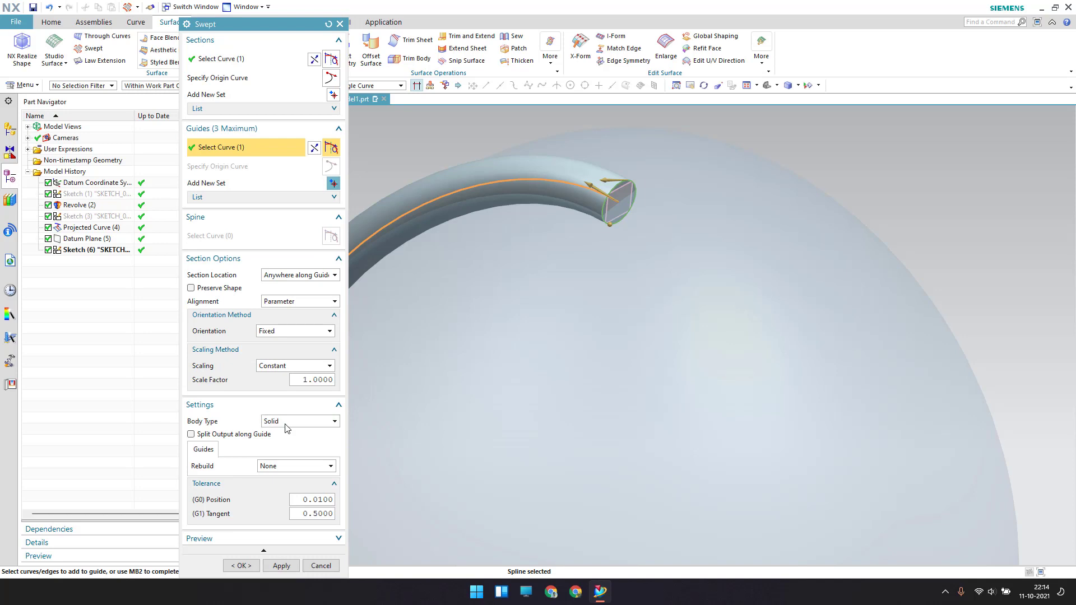
click(280, 441)
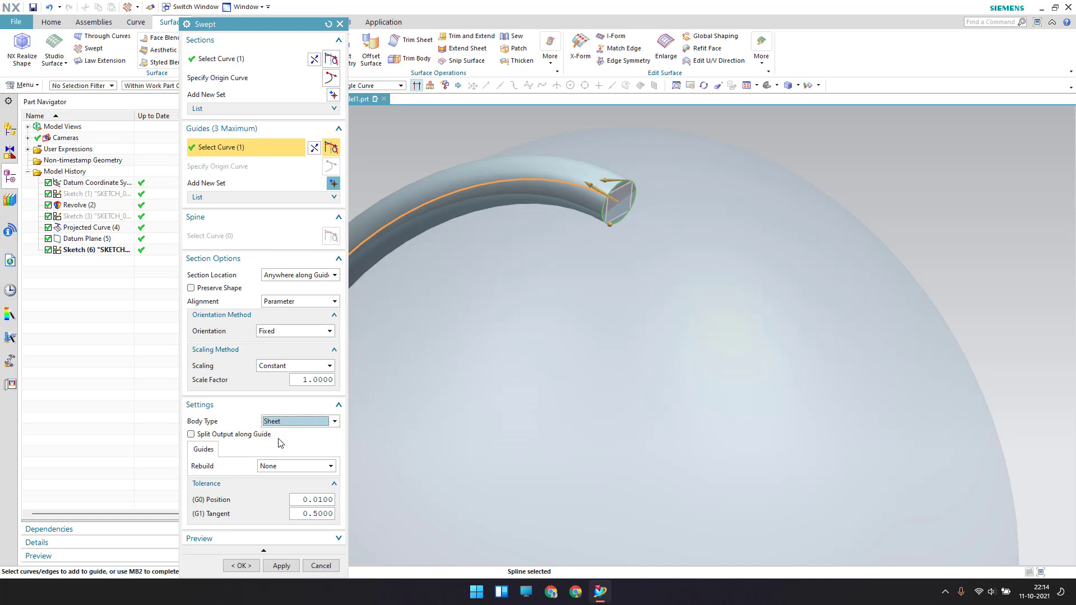
click(255, 565)
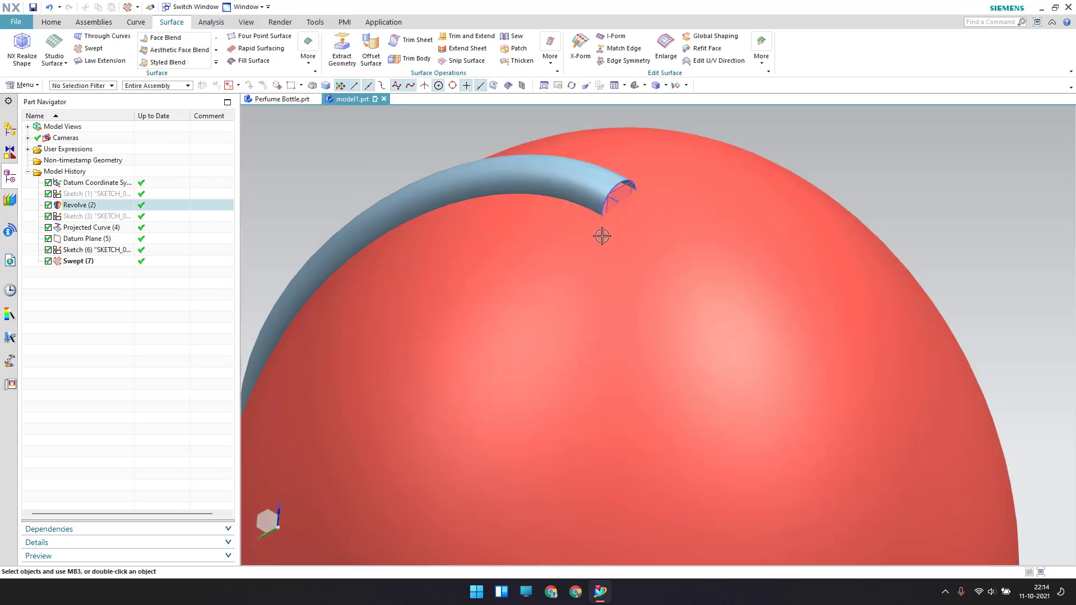
mouse_move(610, 242)
middle_down()
mouse_move(697, 228)
mouse_move(658, 219)
mouse_move(622, 319)
mouse_move(636, 301)
mouse_move(616, 217)
mouse_move(643, 180)
mouse_move(624, 201)
middle_up()
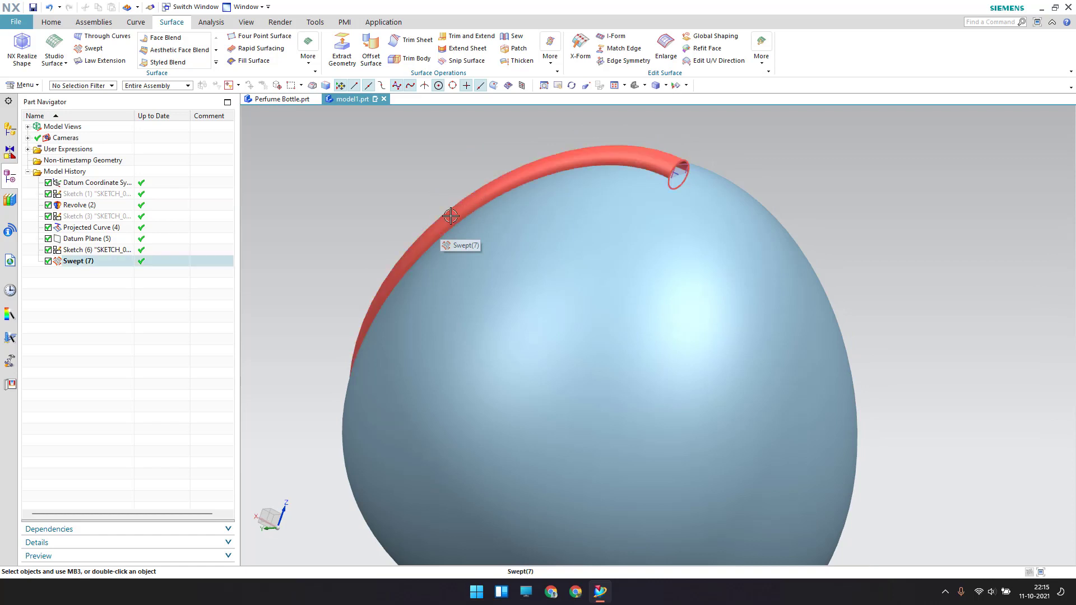
click(22, 85)
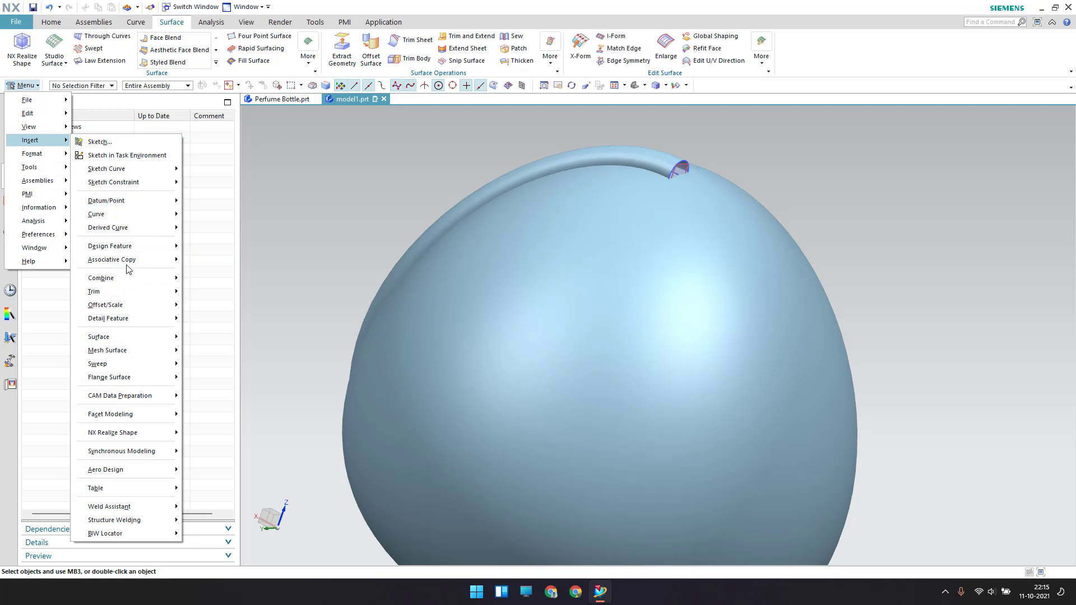
mouse_move(112, 259)
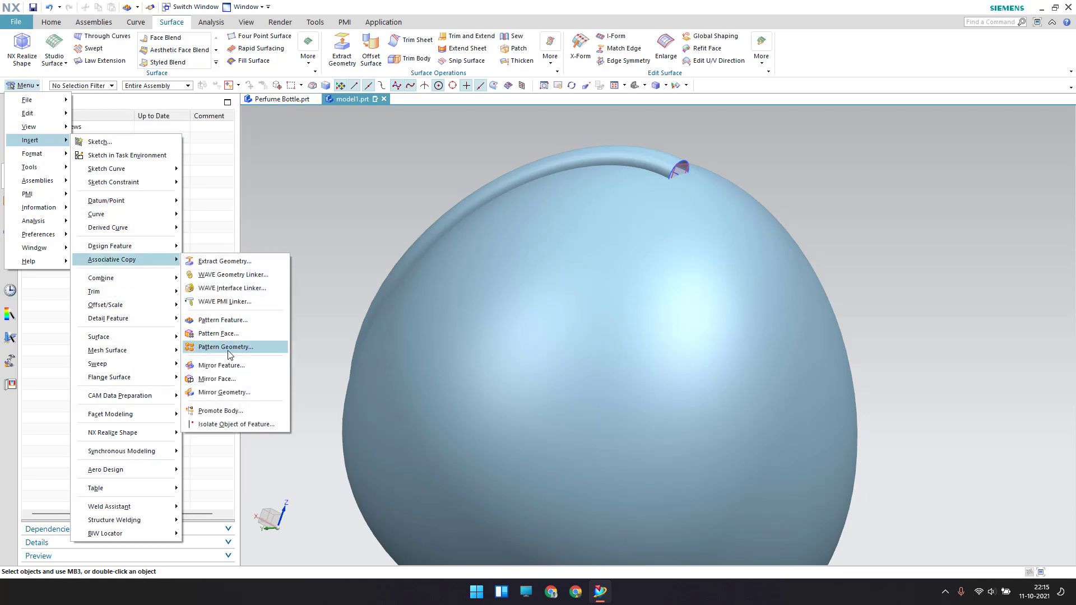
Step: Pattern the swept tube with a Circular layout about the Z axis through the origin
click(226, 345)
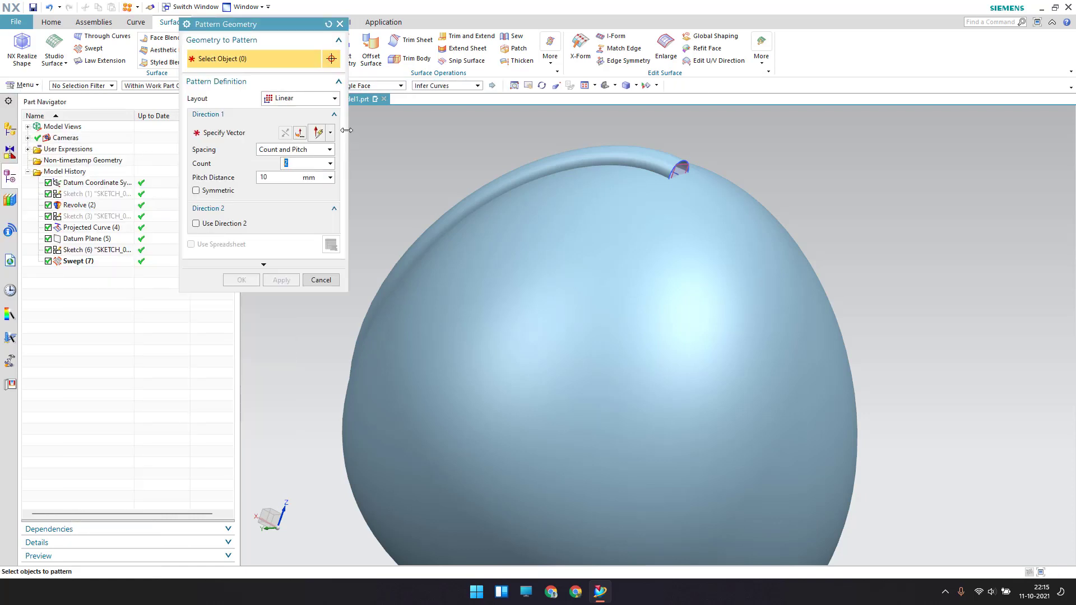
click(88, 262)
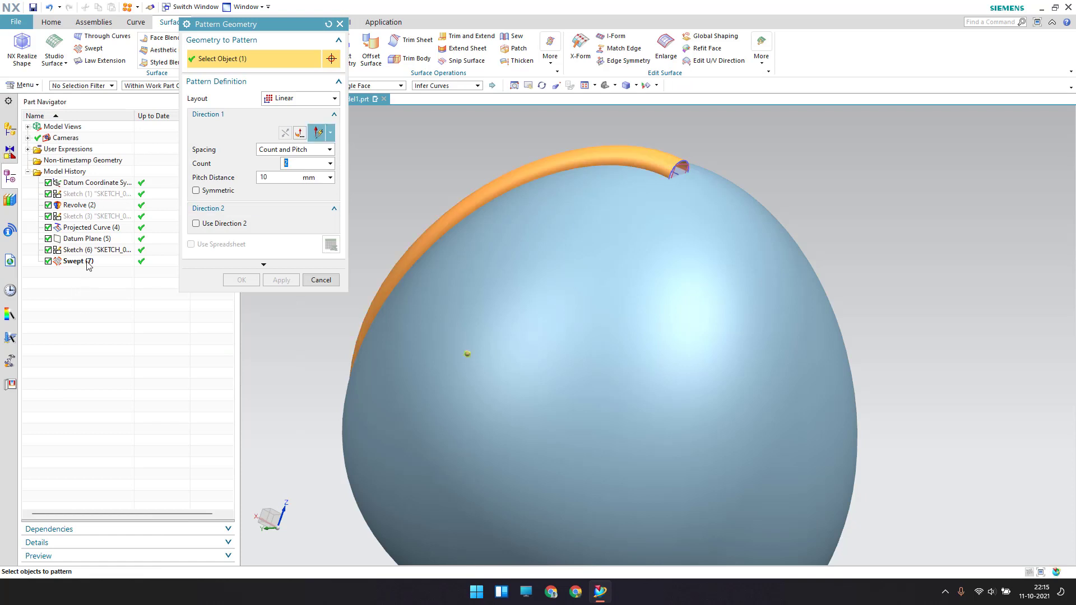
click(285, 99)
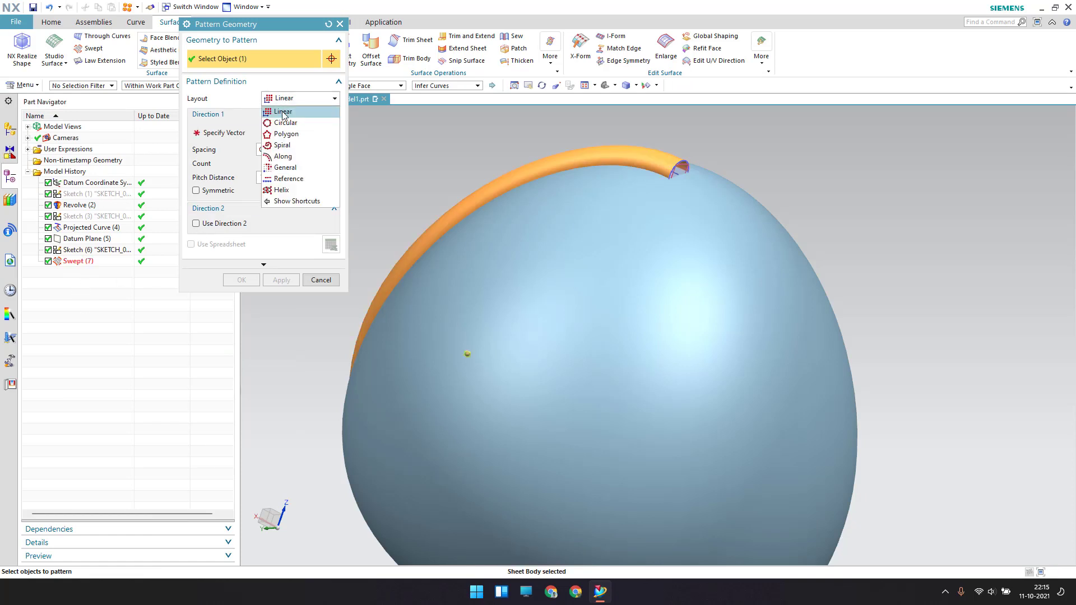
click(284, 123)
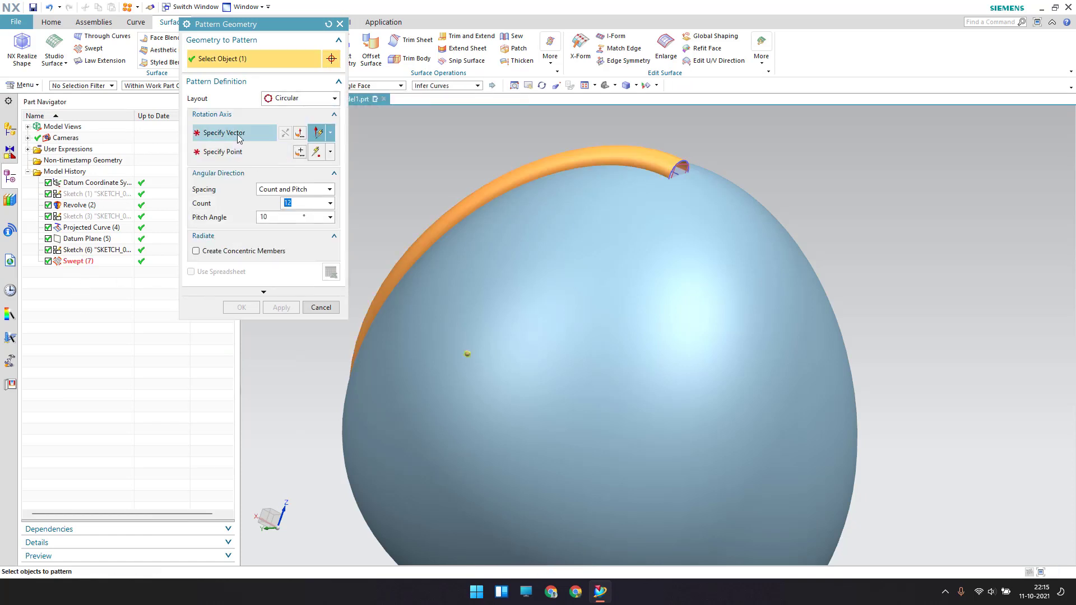
click(238, 136)
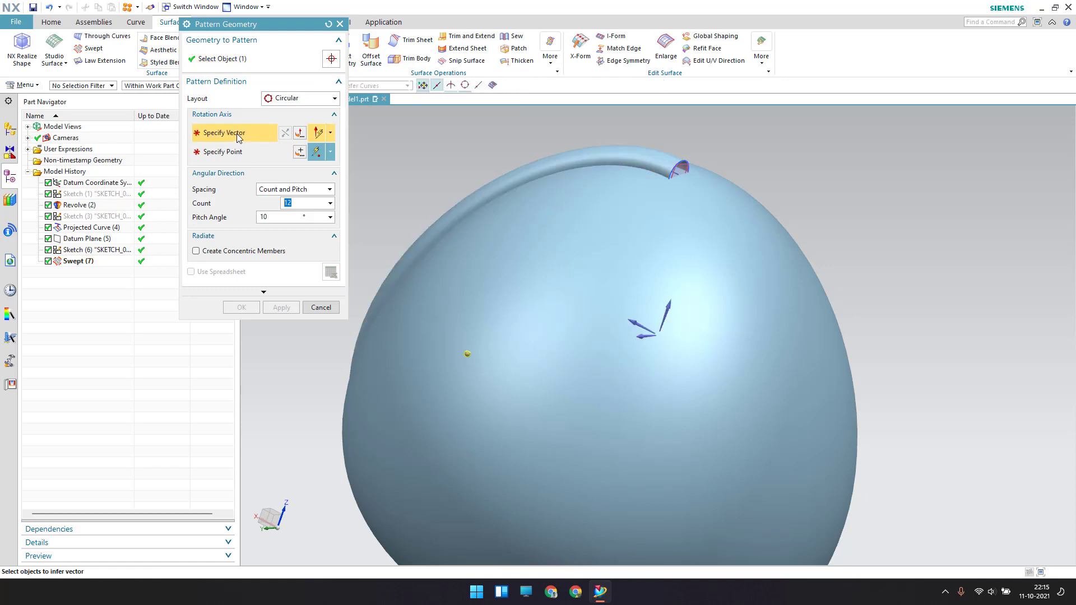
click(660, 311)
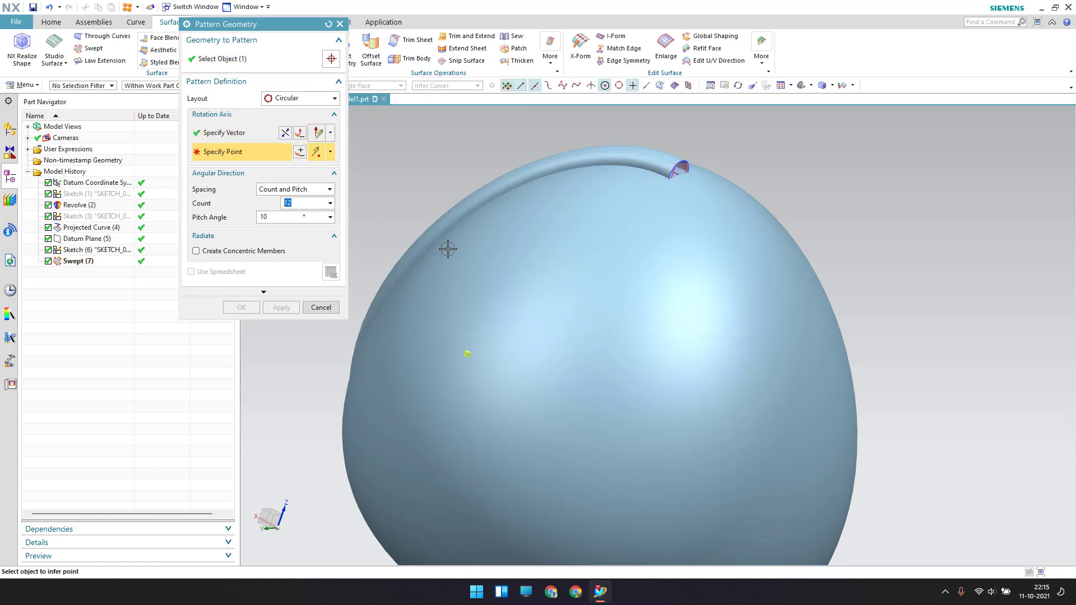
click(301, 152)
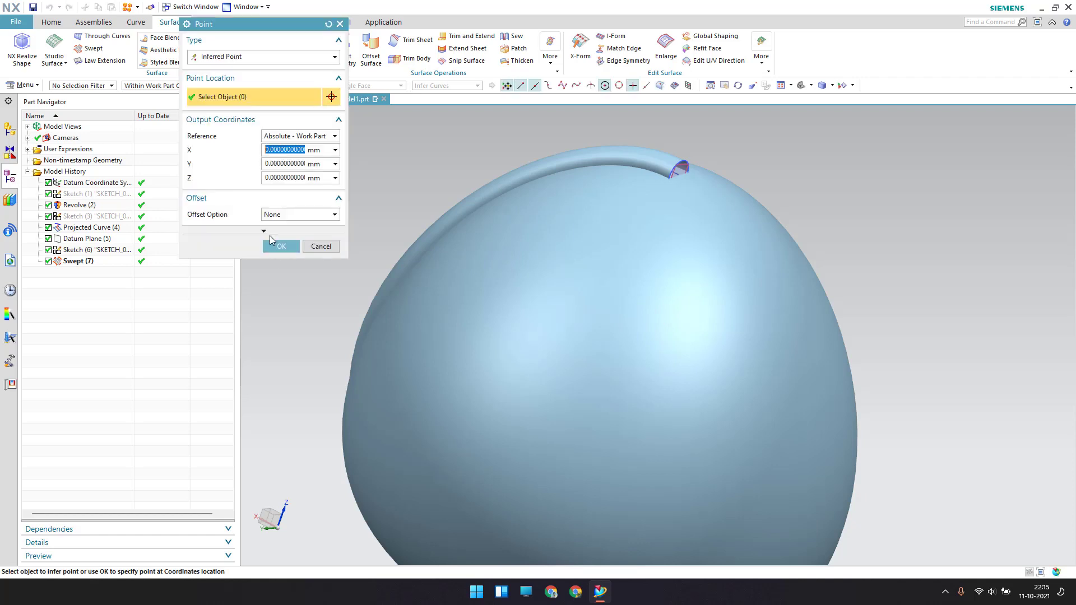
click(284, 245)
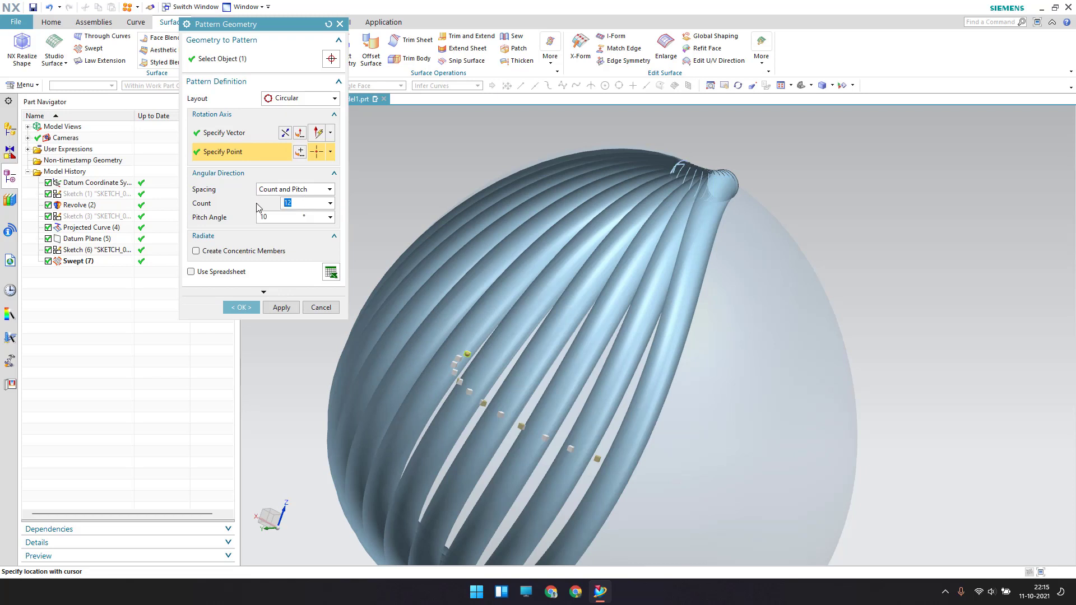
Step: Apply 3 copies at a 12° pitch angle, confirm, and inspect the patterned tubes
double_click(287, 215)
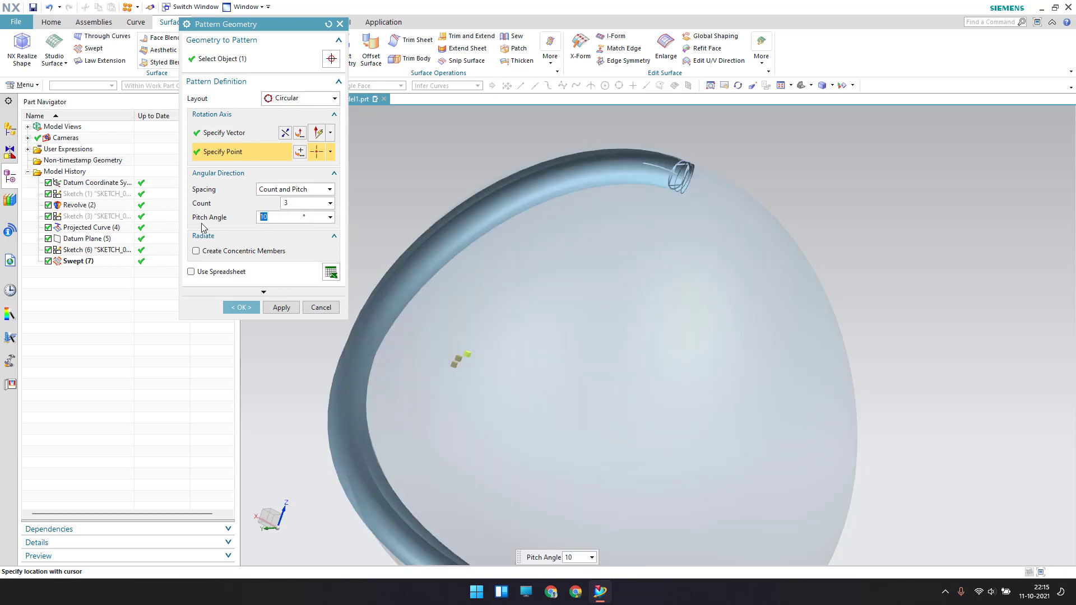
text(12)
key(Return)
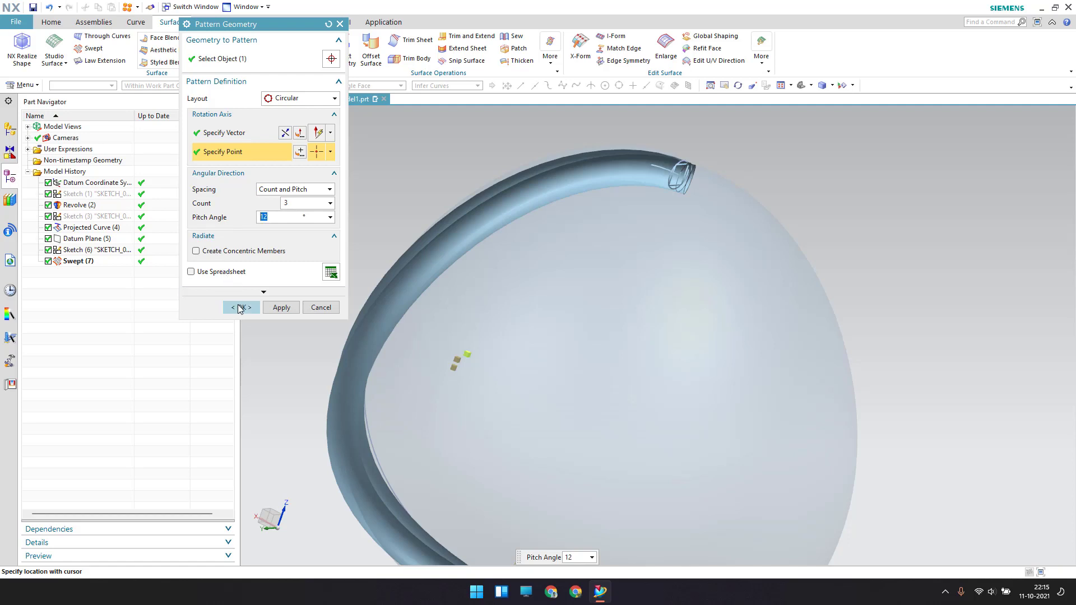
click(241, 308)
mouse_move(384, 252)
middle_down()
mouse_move(414, 280)
mouse_move(443, 248)
middle_up()
mouse_move(491, 227)
middle_down()
mouse_move(485, 209)
mouse_move(456, 240)
mouse_move(466, 216)
mouse_move(481, 222)
middle_up()
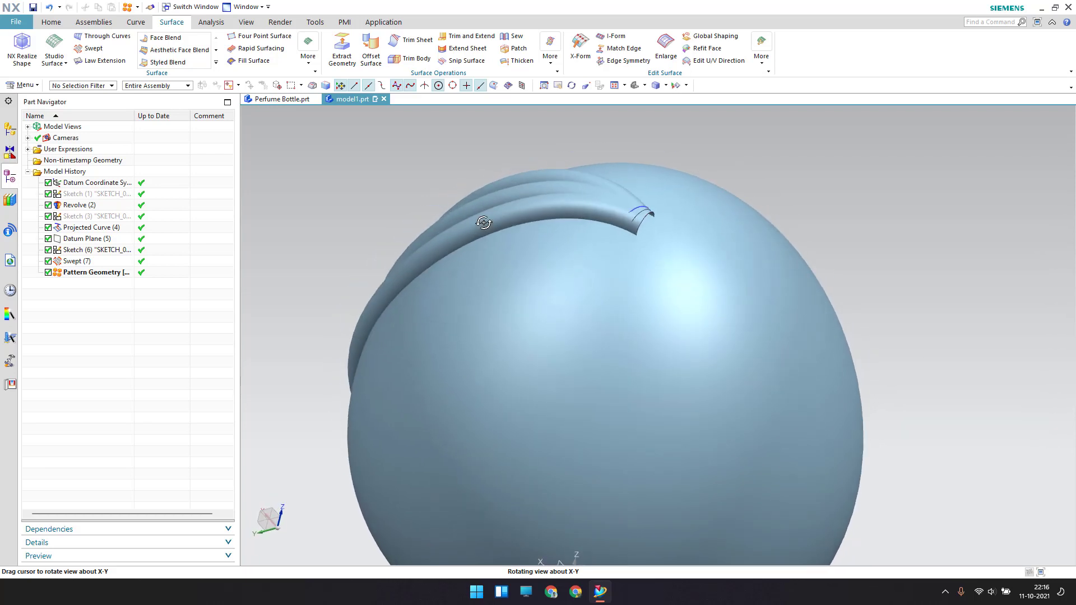
middle_drag(514, 302, 534, 310)
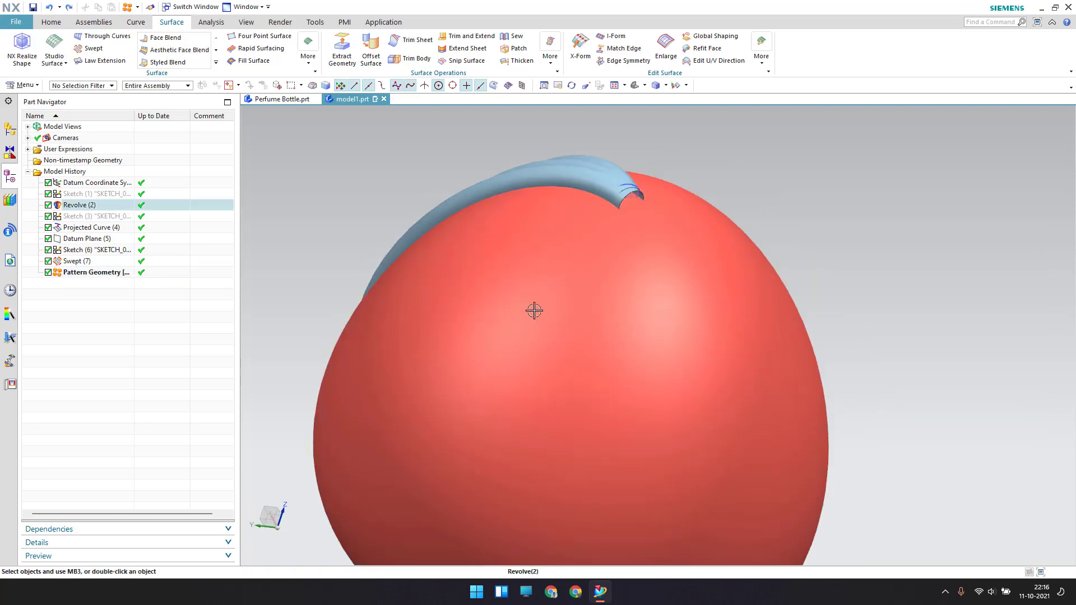
click(124, 205)
Step: Hide the Revolve (2) egg body and start a new sketch on the default plane
right_click(124, 205)
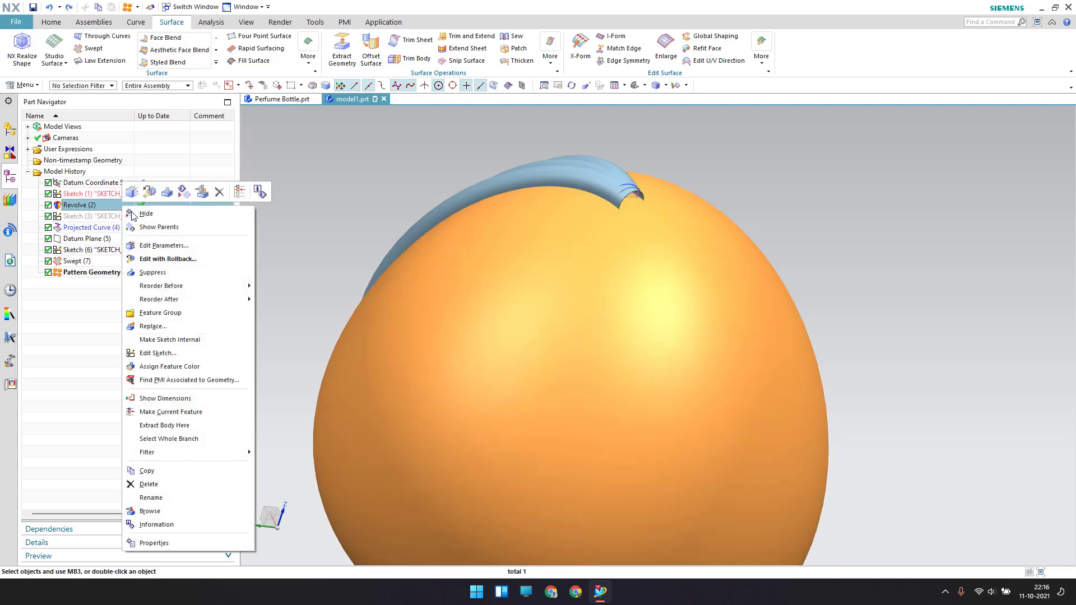
click(151, 314)
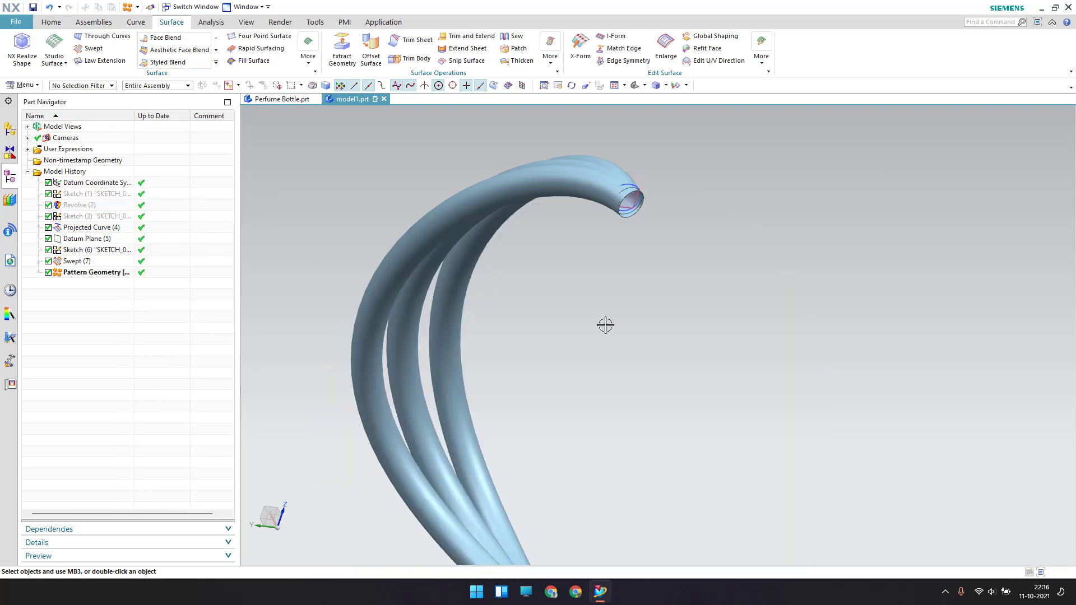
scroll(605, 325, down, 3)
scroll(622, 288, down, 3)
mouse_move(633, 340)
middle_down()
mouse_move(643, 305)
mouse_move(643, 343)
middle_up()
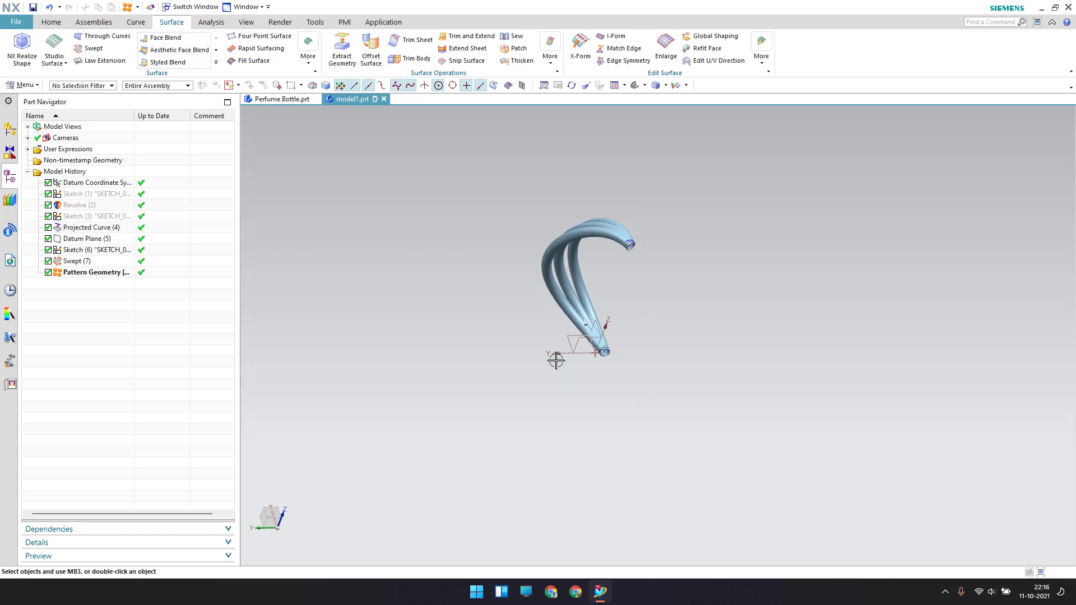
click(51, 22)
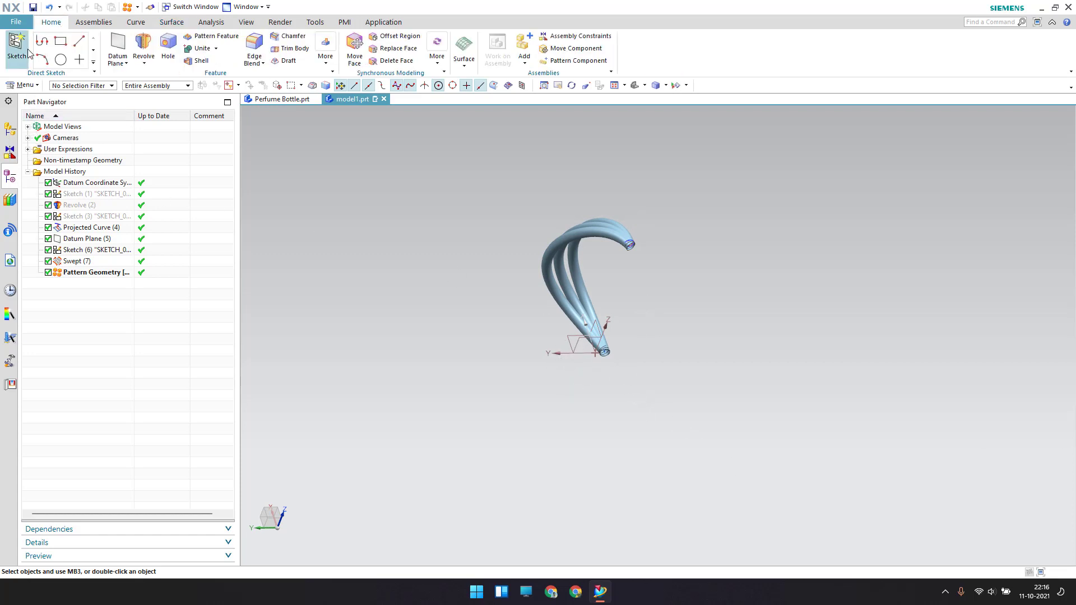
click(28, 52)
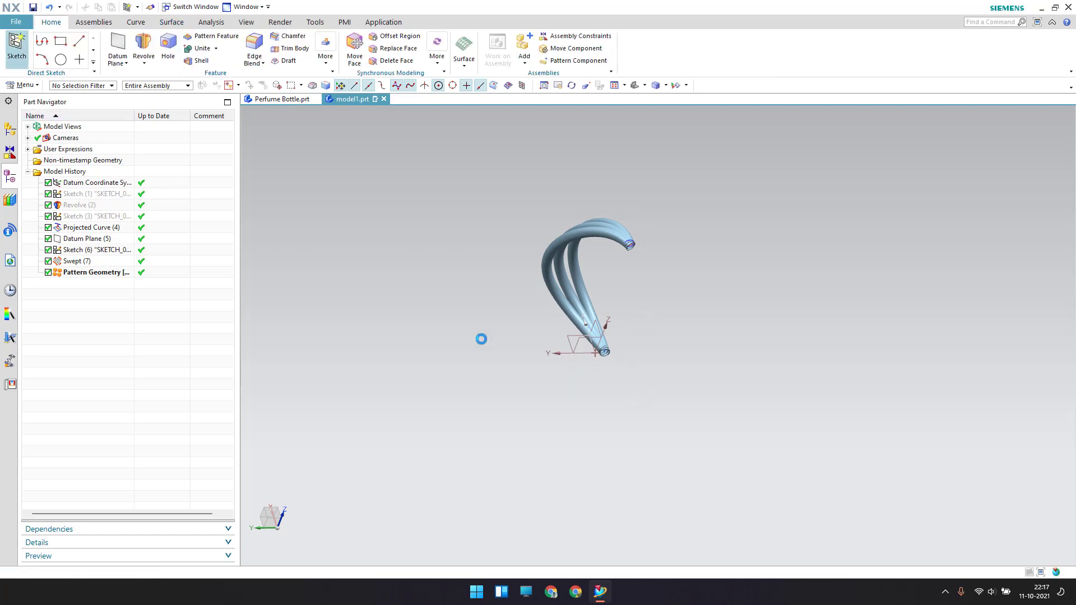
middle_click(423, 313)
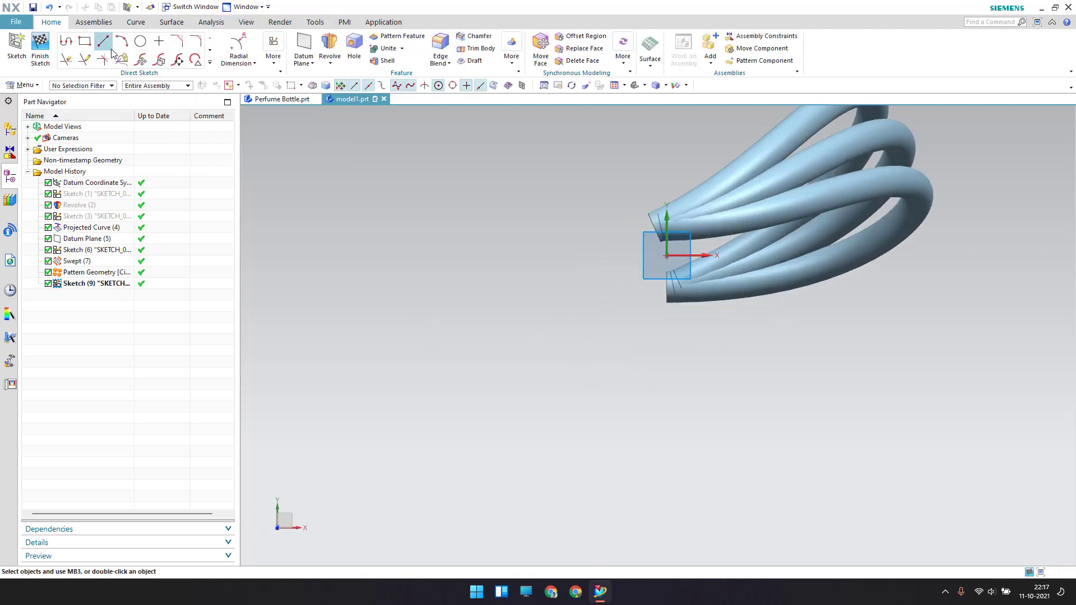
Step: Draw concentric 26.6 and 15 diameter circles at the origin and finish the sketch
click(140, 47)
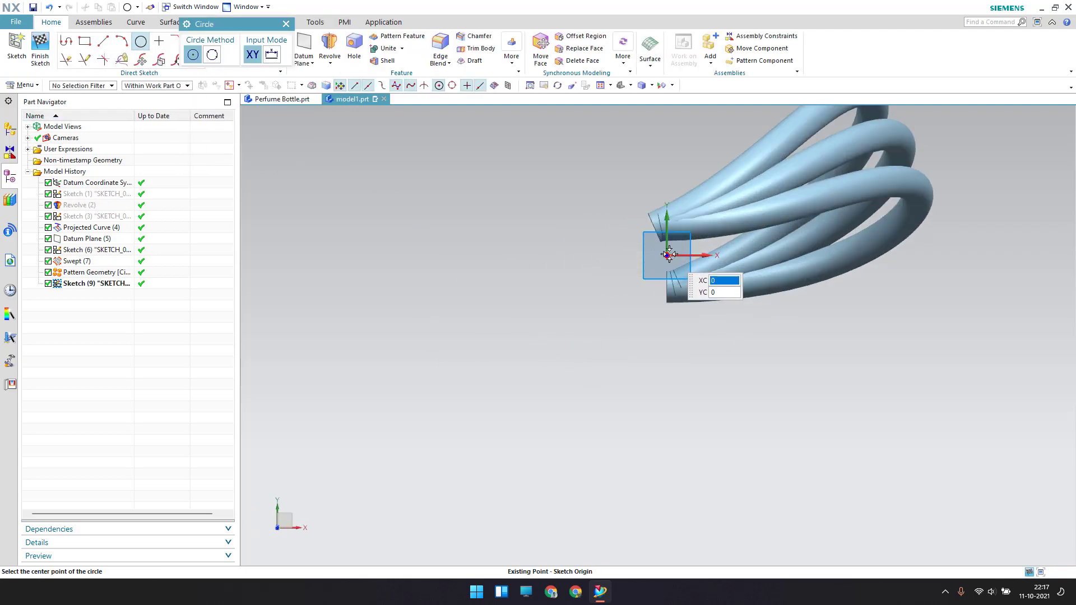
click(666, 255)
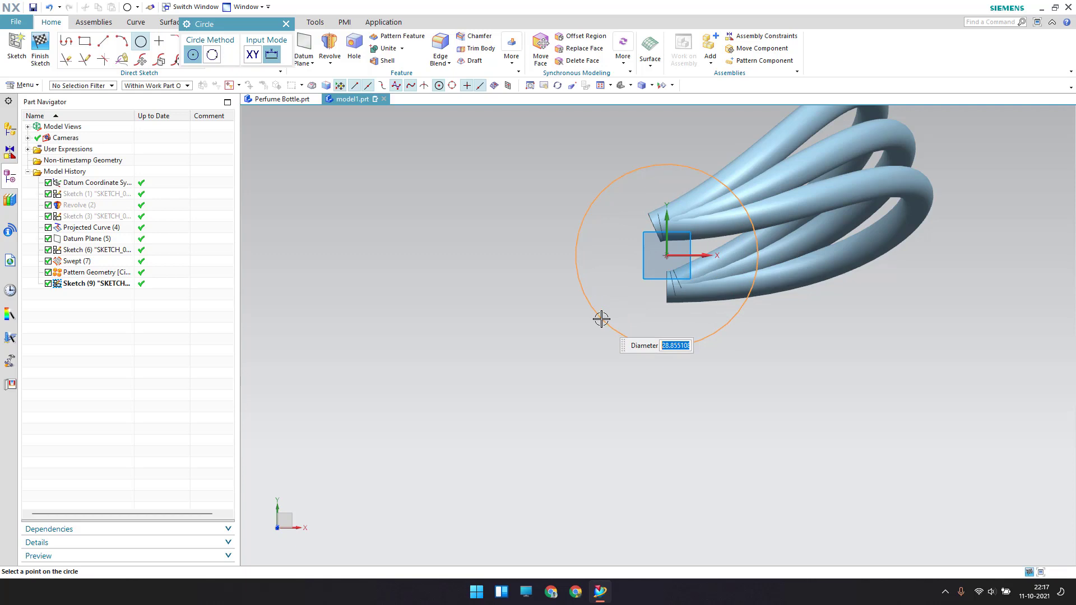
text(6.)
key(Return)
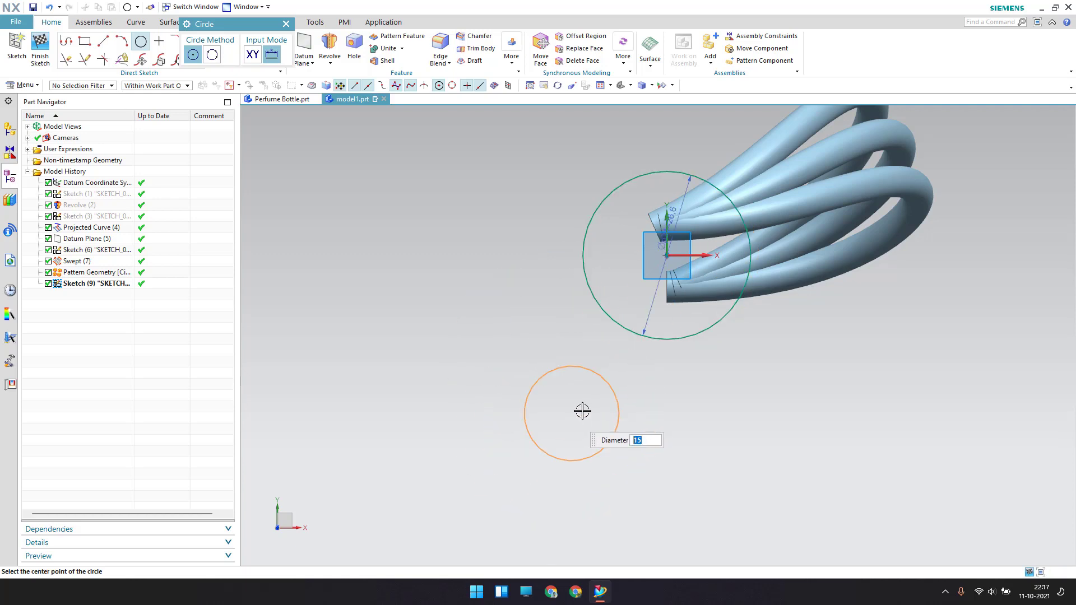
key(Return)
click(665, 253)
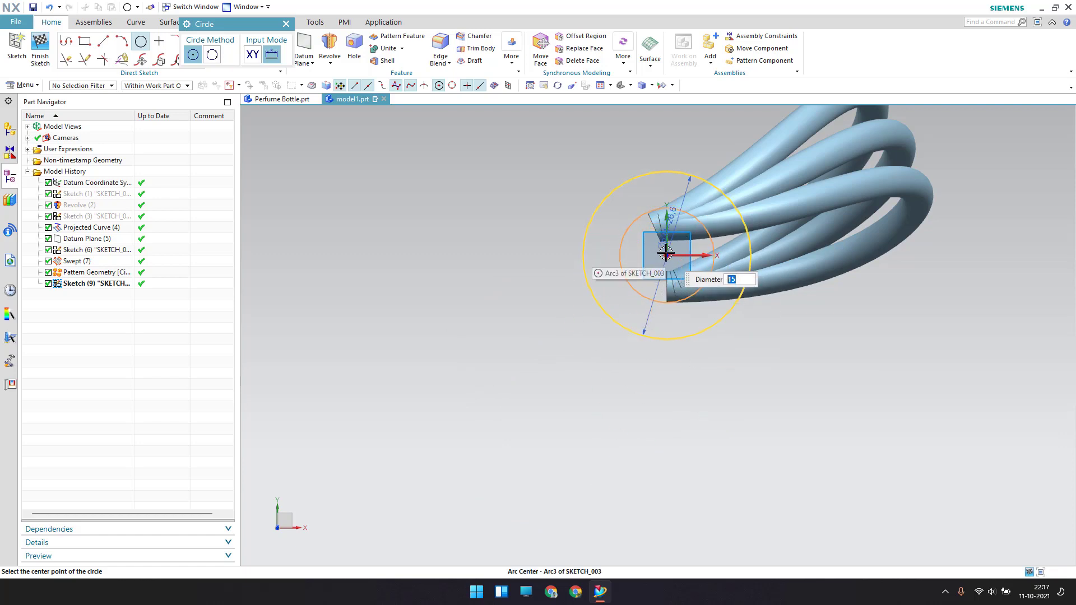
key(Escape)
click(40, 53)
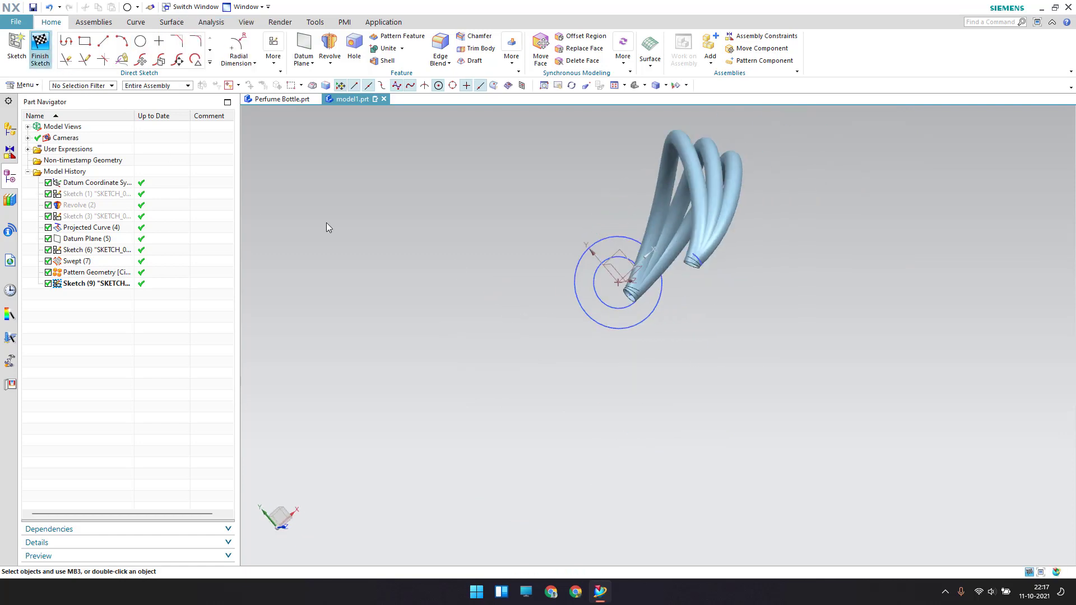
Step: Show the Revolve (2) egg body again and view the model's underside
right_click(98, 211)
click(115, 215)
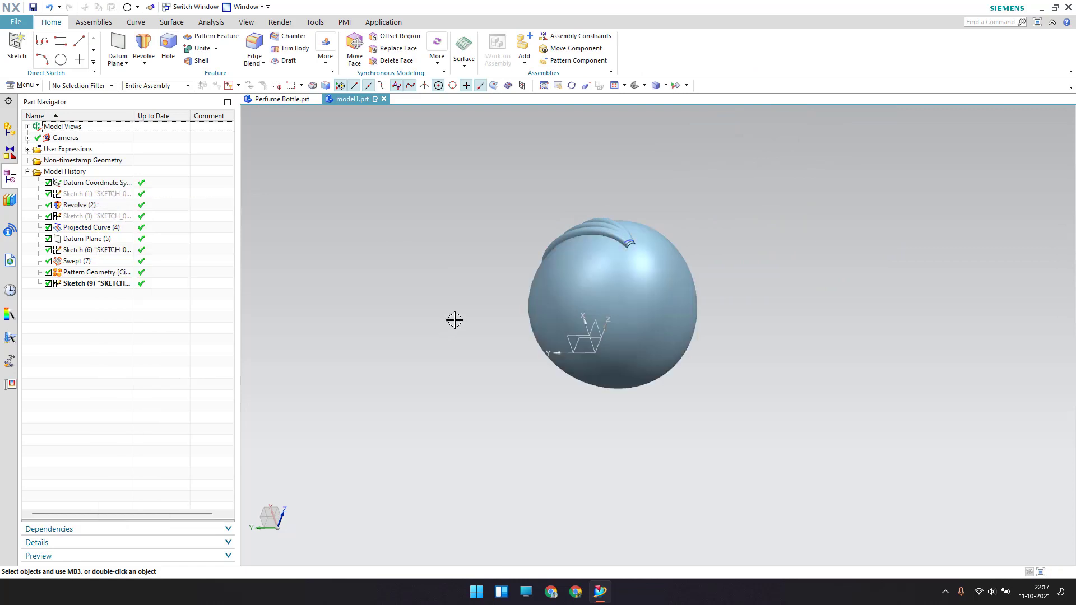
middle_drag(453, 320, 462, 267)
scroll(674, 413, down, 2)
scroll(656, 413, down, 2)
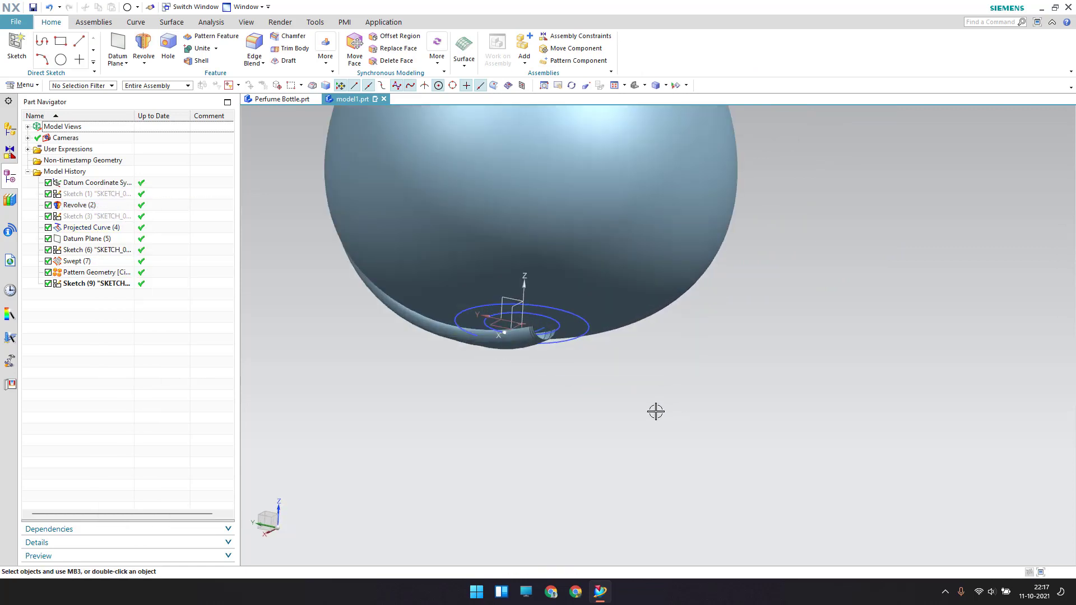
scroll(636, 411, up, 1)
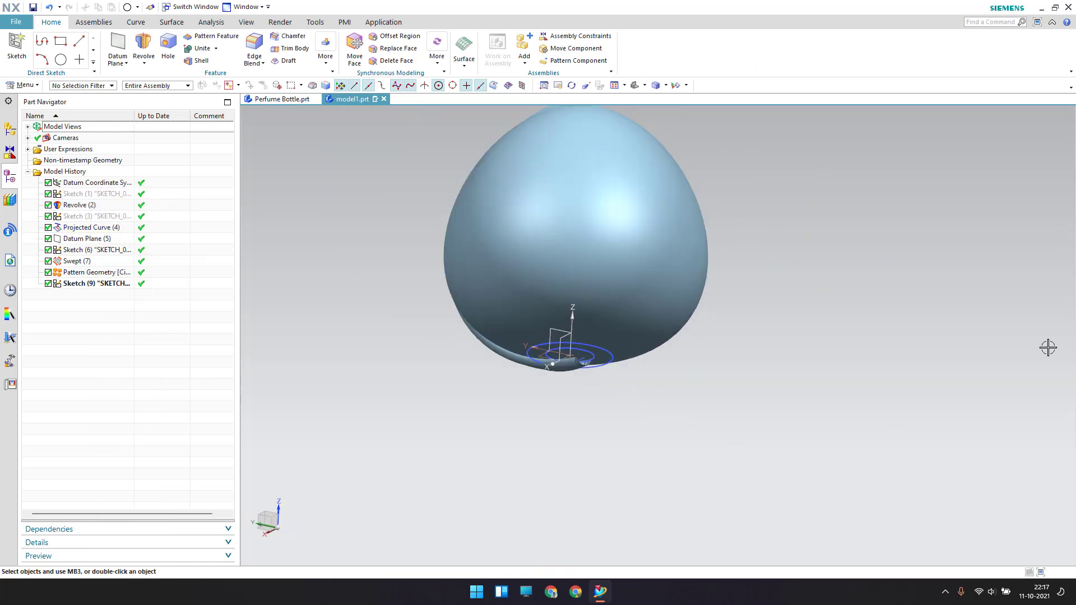
scroll(585, 363, down, 3)
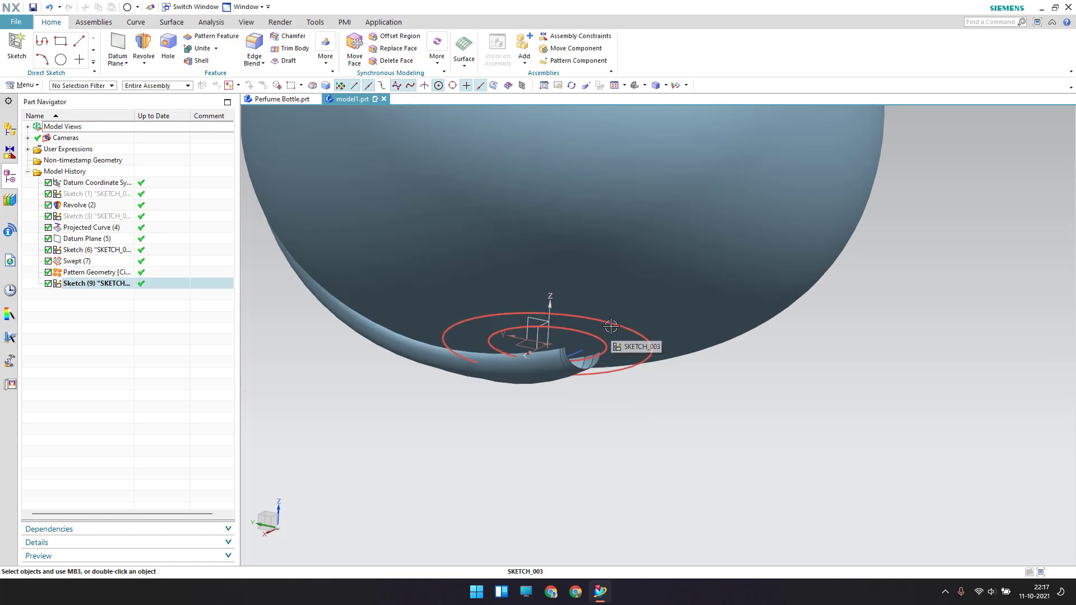
scroll(611, 330, up, 2)
Step: Extrude the larger 26.6 circle symmetrically 15 mm, setting the body type
click(146, 63)
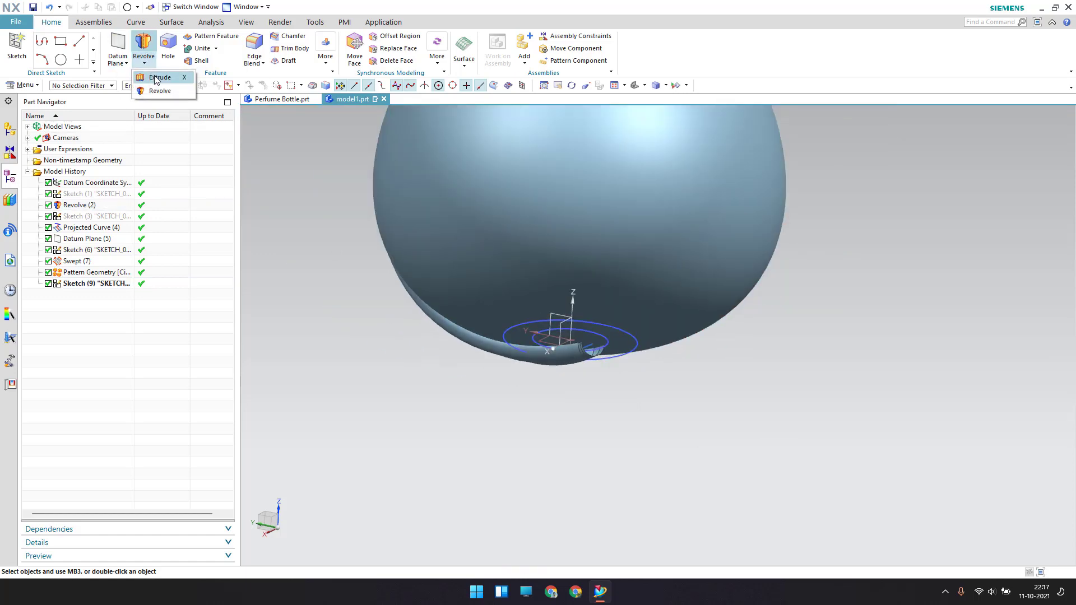
click(613, 326)
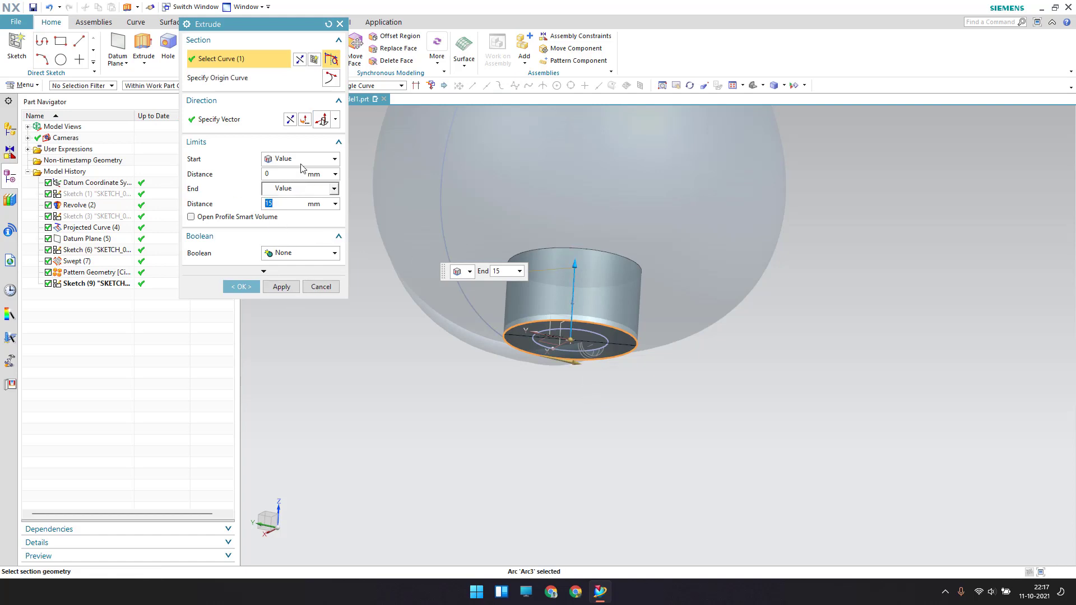
click(300, 159)
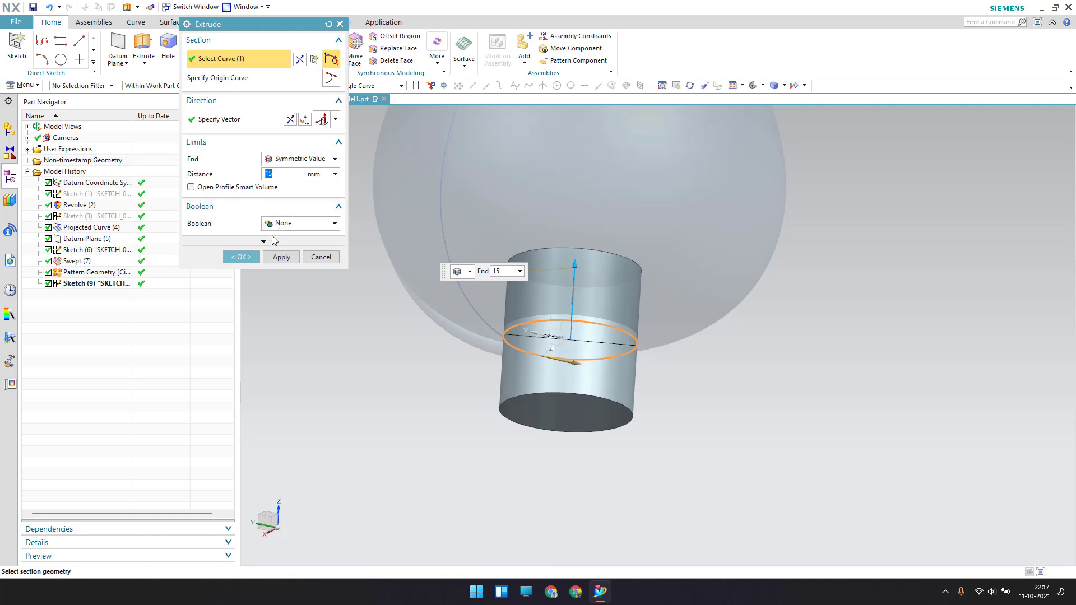
click(276, 242)
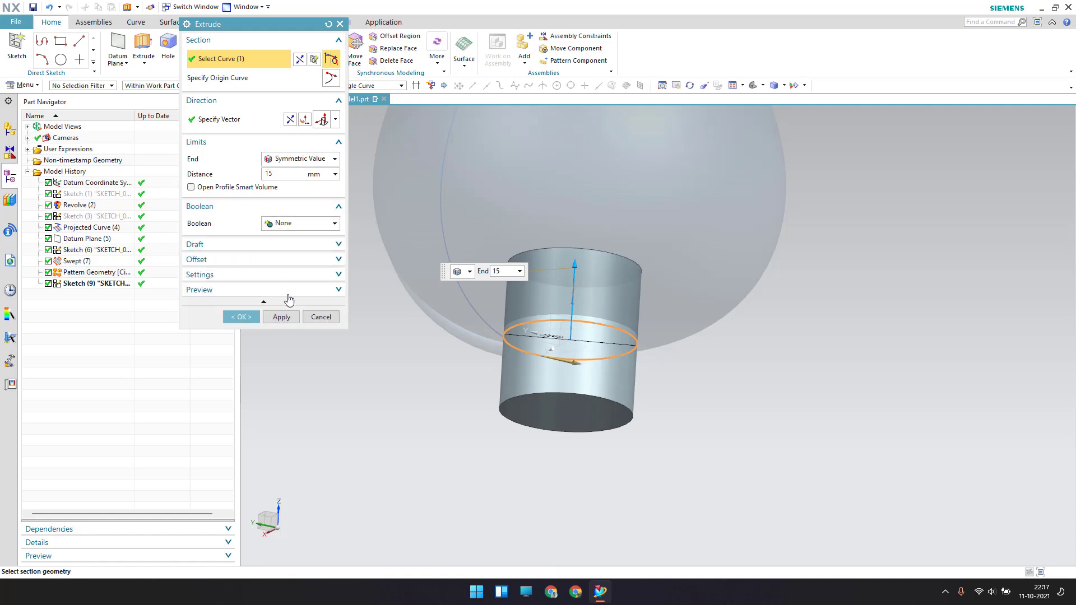
click(294, 275)
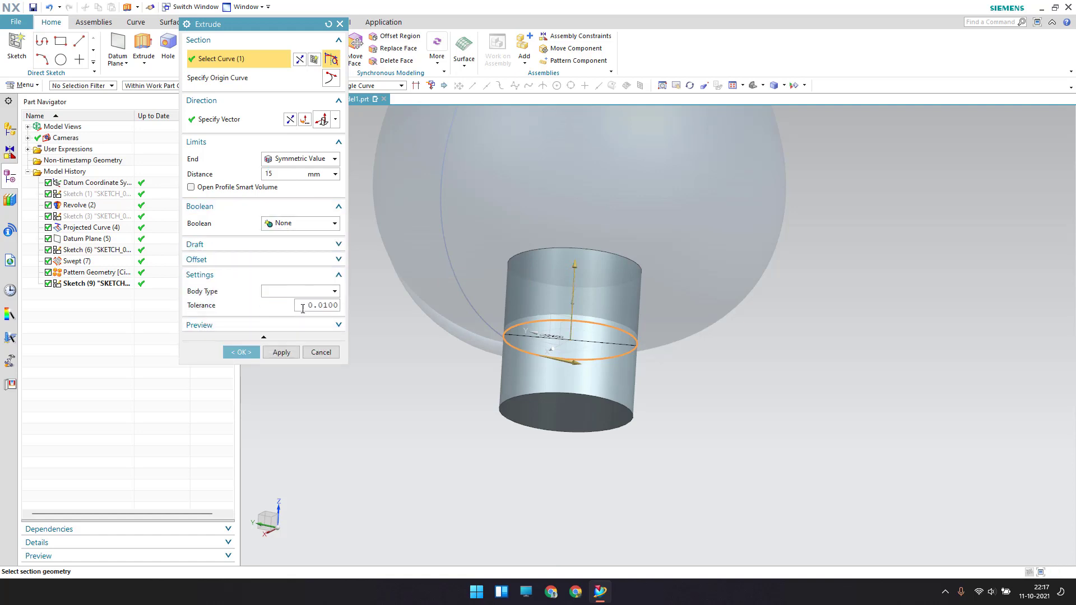
click(244, 350)
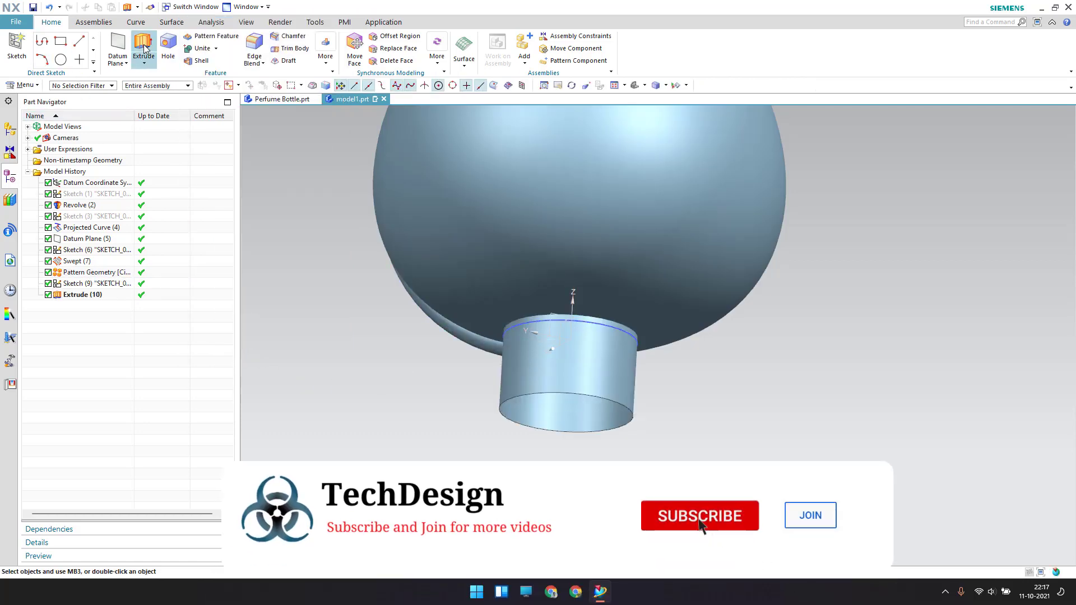
Step: Select the 15 mm circular edge as the section for a new extrusion
click(144, 48)
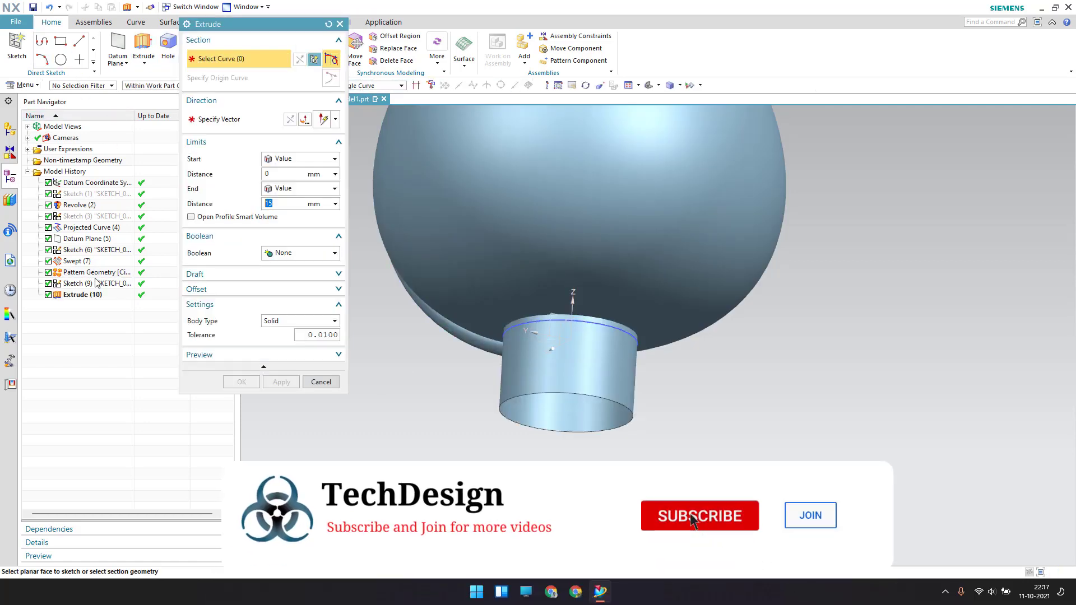
middle_drag(541, 318, 552, 297)
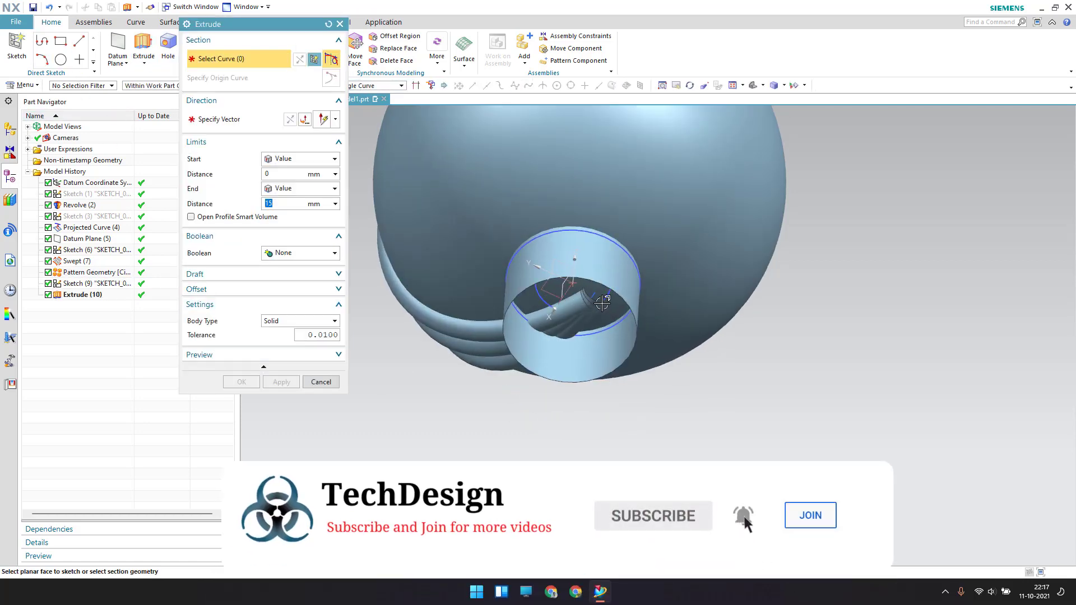
click(605, 298)
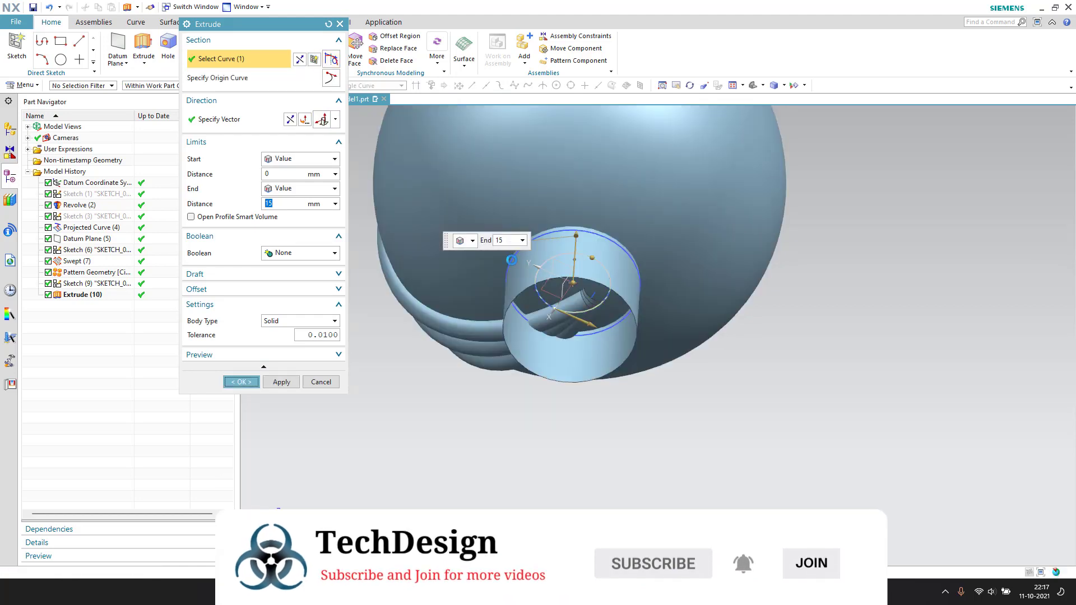
middle_click(469, 310)
double_click(126, 310)
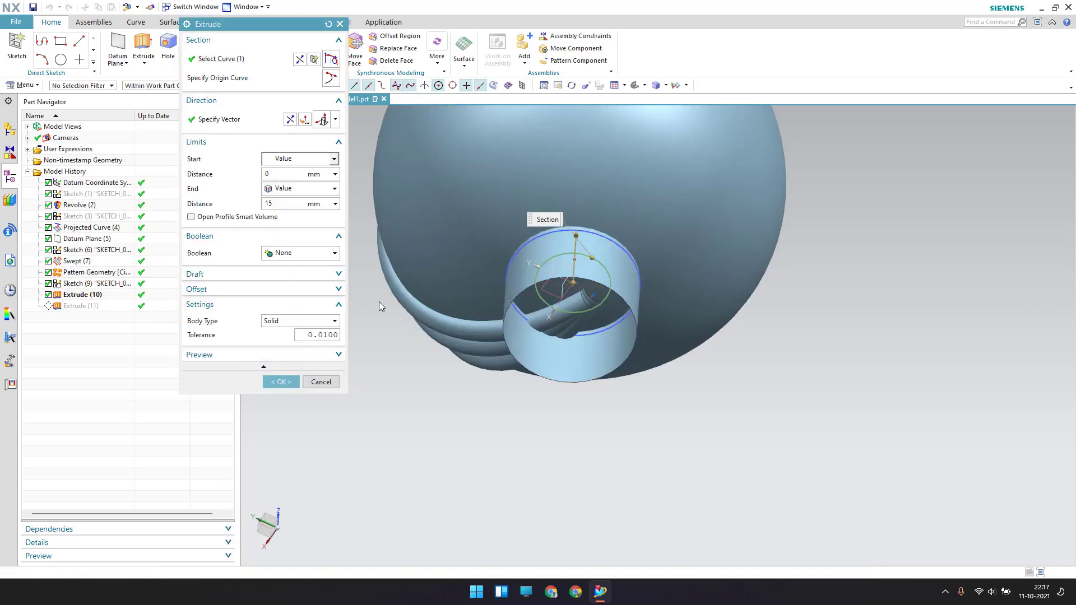
mouse_move(379, 301)
middle_down()
mouse_move(428, 317)
mouse_move(495, 317)
middle_up()
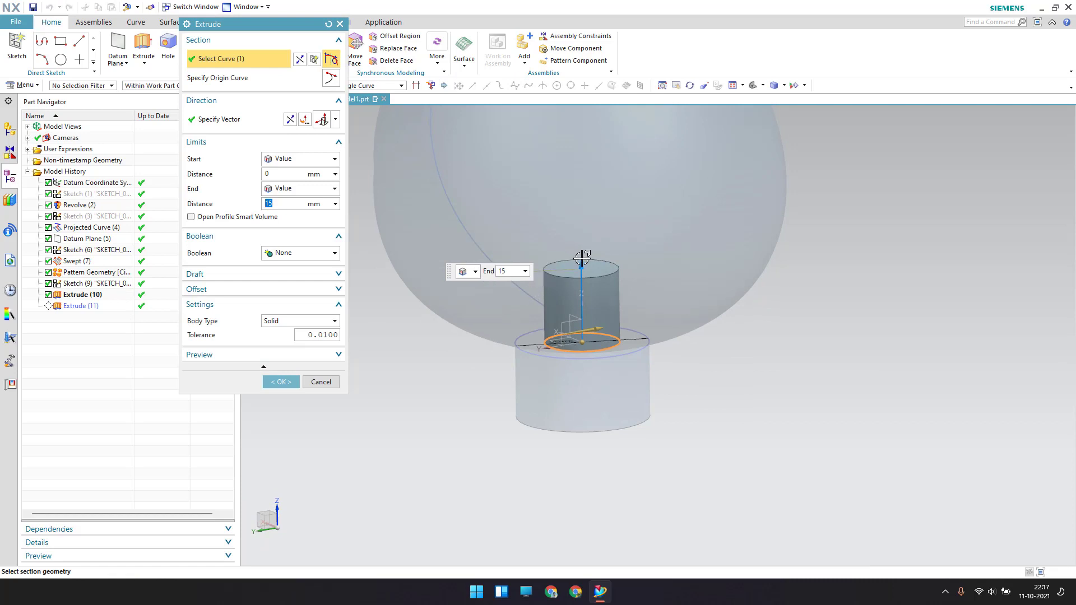
Step: Set the extrusion from 62 mm to 90 mm as a Sheet body and confirm
drag(584, 270, 583, 143)
middle_drag(583, 143, 571, 403)
scroll(571, 402, down, 1)
scroll(569, 402, down, 3)
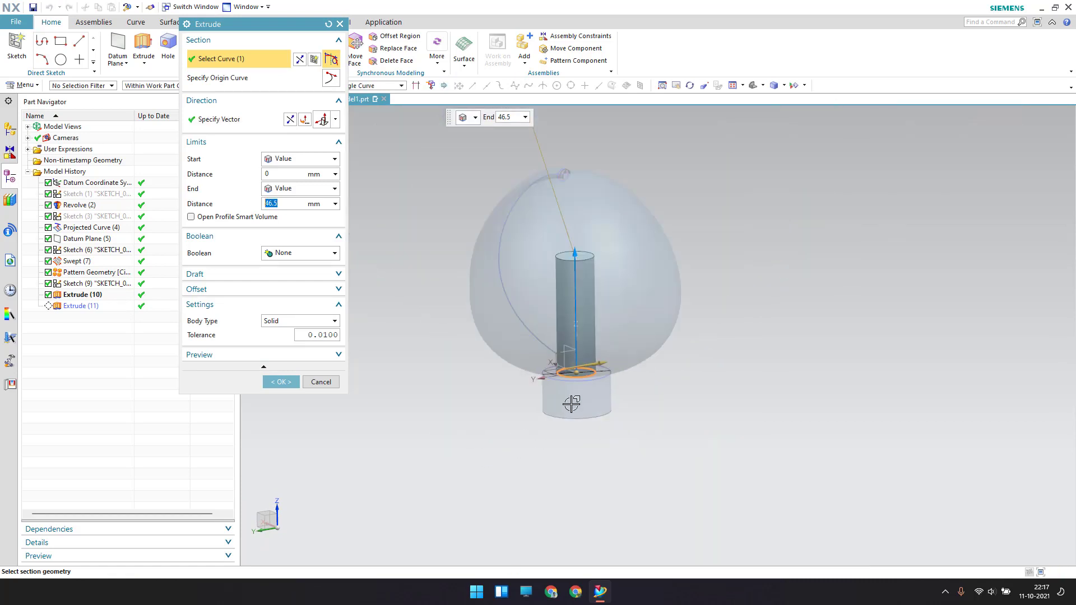
scroll(568, 401, down, 2)
scroll(601, 368, up, 3)
drag(610, 384, 609, 247)
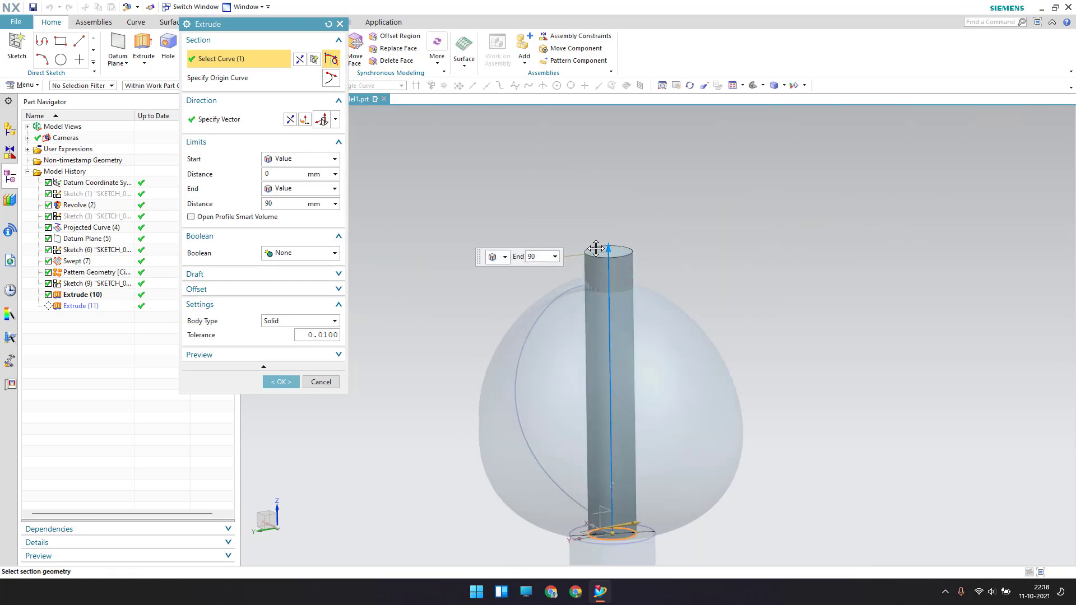
drag(609, 534, 608, 337)
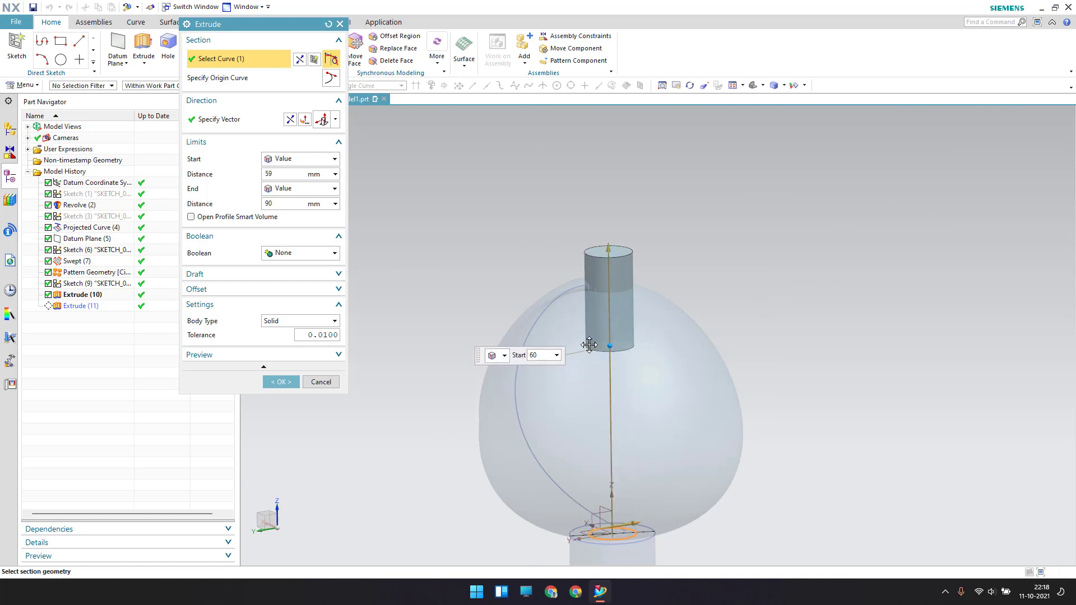
scroll(595, 283, up, 2)
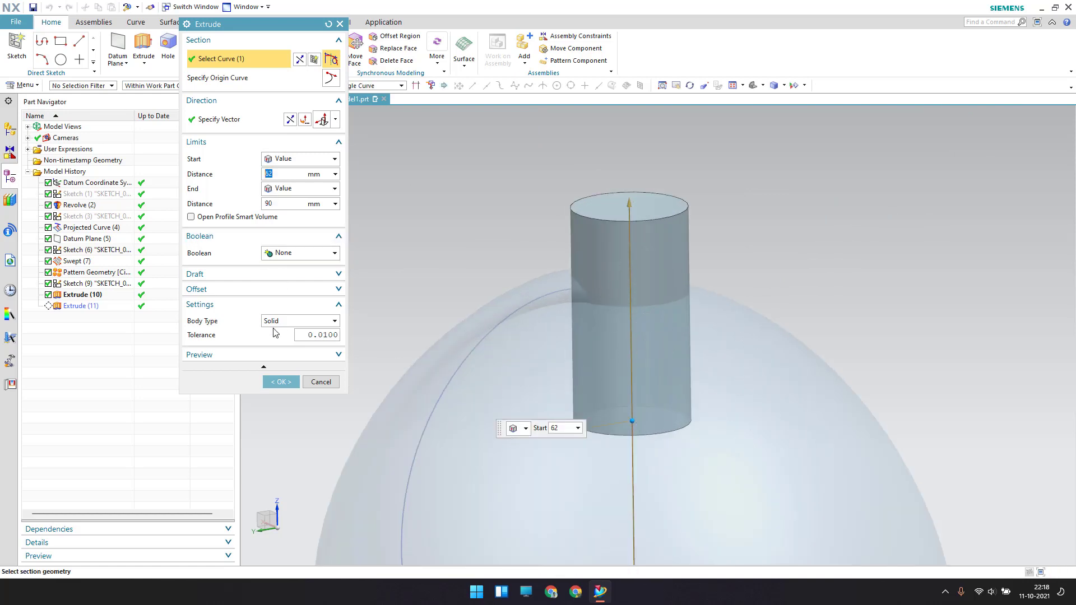
click(278, 322)
click(275, 383)
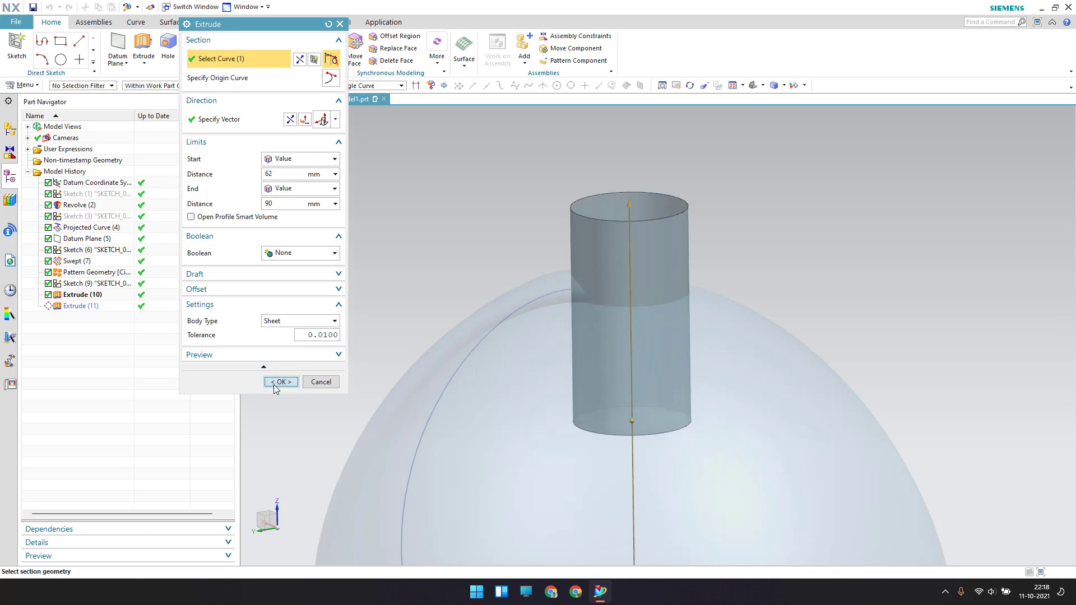
scroll(566, 241, down, 4)
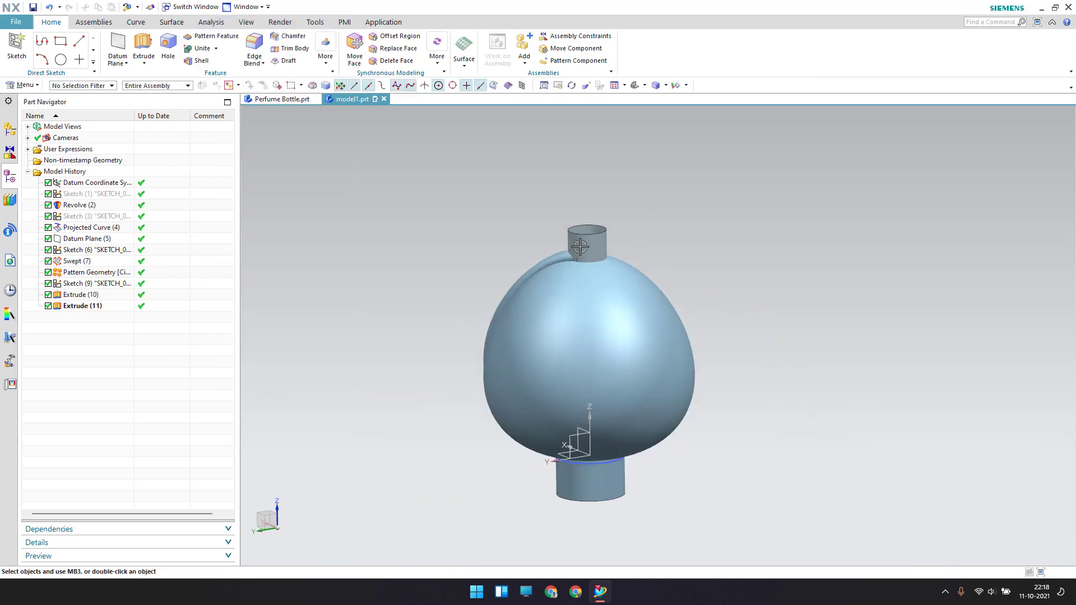
Step: Suppress the Extrude (11) neck, Extrude (10) cylinder and Revolve (2) egg body
right_click(105, 312)
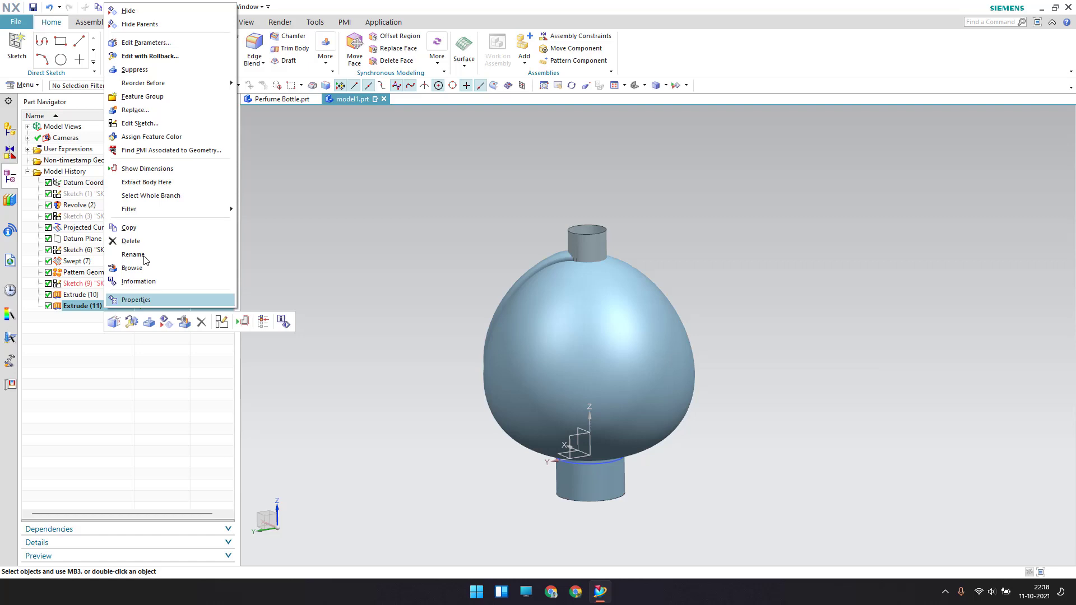
click(147, 14)
click(102, 294)
right_click(102, 294)
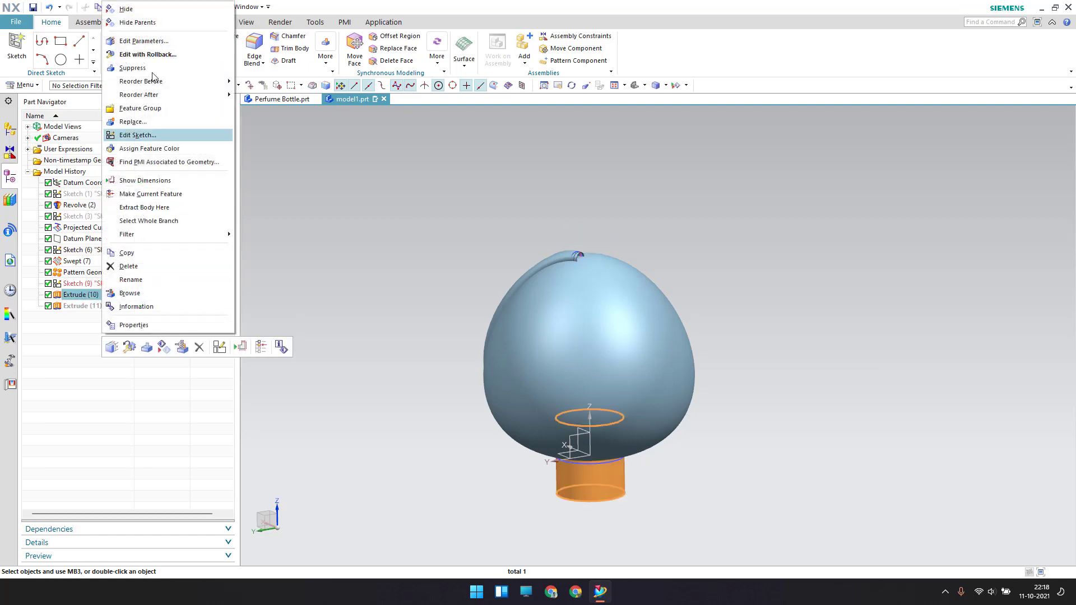
click(168, 10)
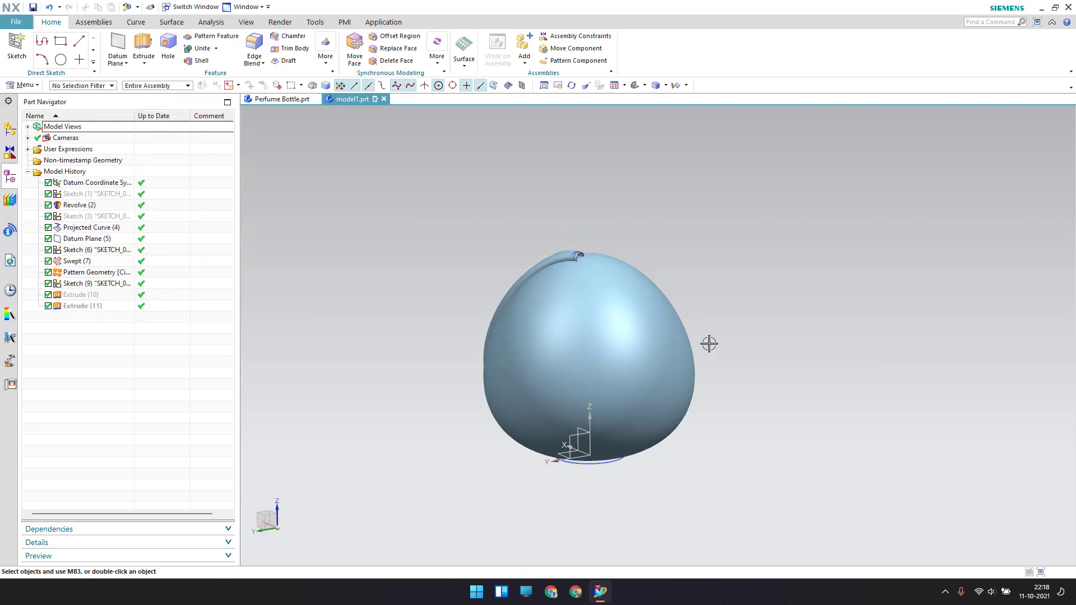
click(77, 205)
right_click(76, 205)
click(112, 378)
Step: Orbit and zoom in to bring a spiral tube end into view
mouse_move(627, 264)
middle_down()
mouse_move(651, 253)
mouse_move(684, 259)
middle_up()
scroll(556, 259, up, 3)
scroll(562, 265, up, 4)
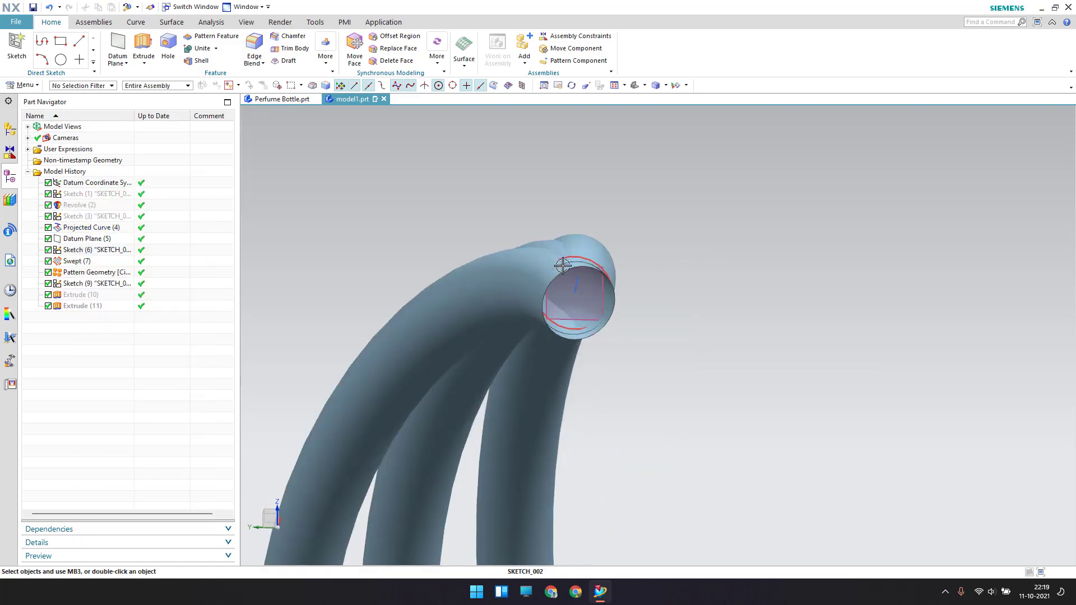
mouse_move(563, 265)
middle_down()
mouse_move(591, 250)
mouse_move(543, 235)
mouse_move(636, 180)
middle_up()
scroll(636, 179, up, 2)
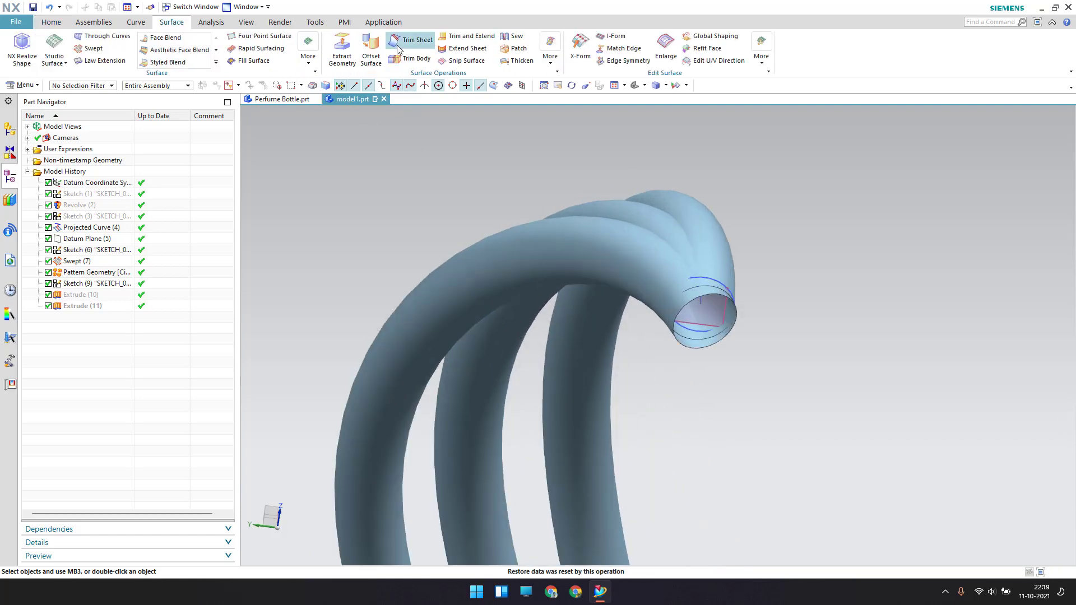
Step: Trim the coil sheet body using the neighbouring tube face as boundary
click(398, 47)
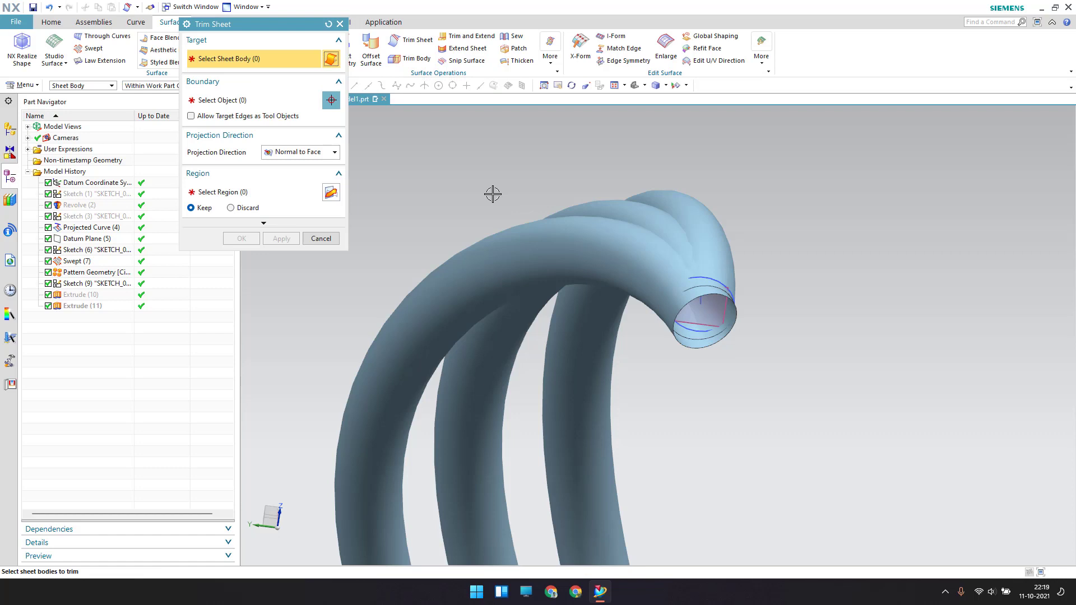
click(699, 226)
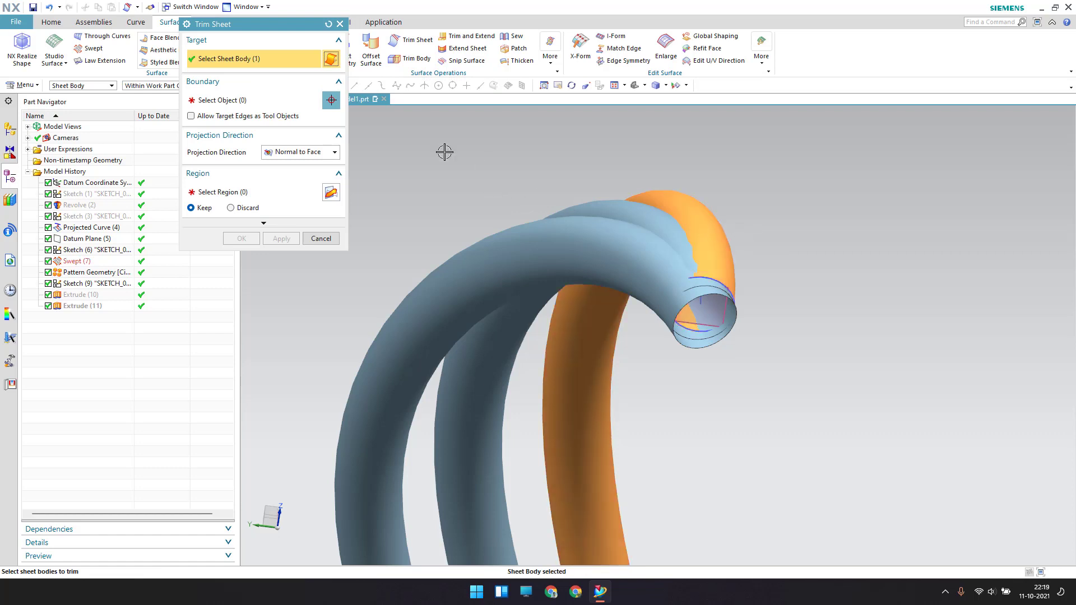
click(263, 99)
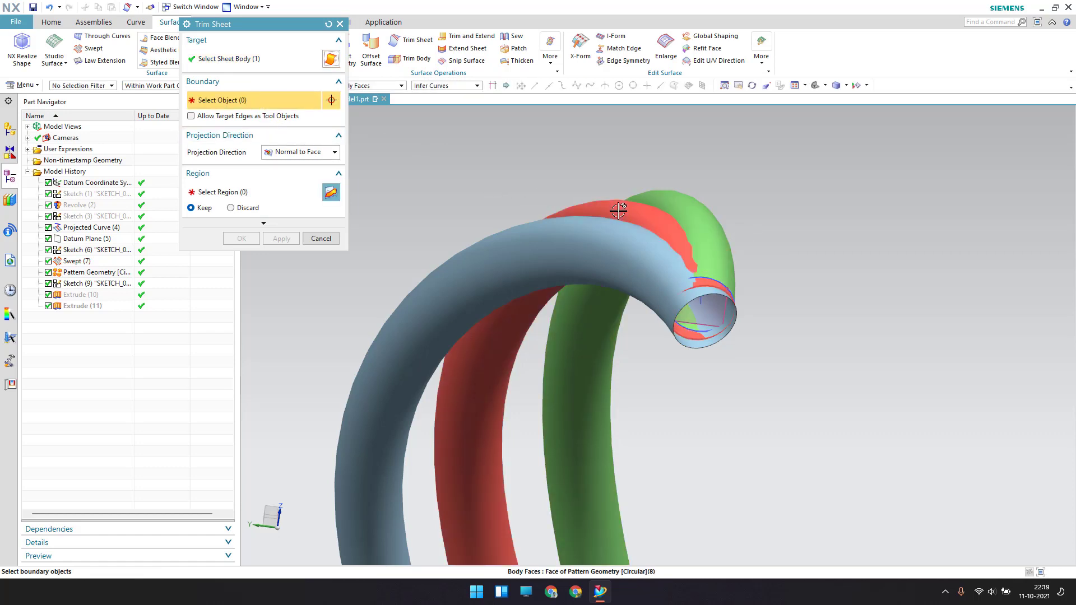
click(617, 213)
click(240, 193)
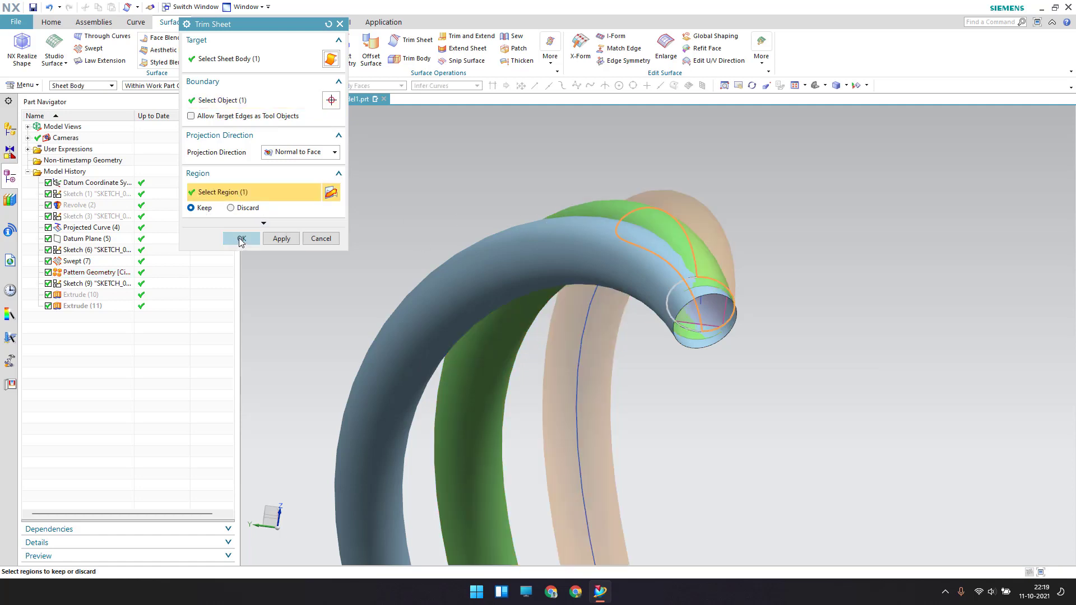
click(241, 239)
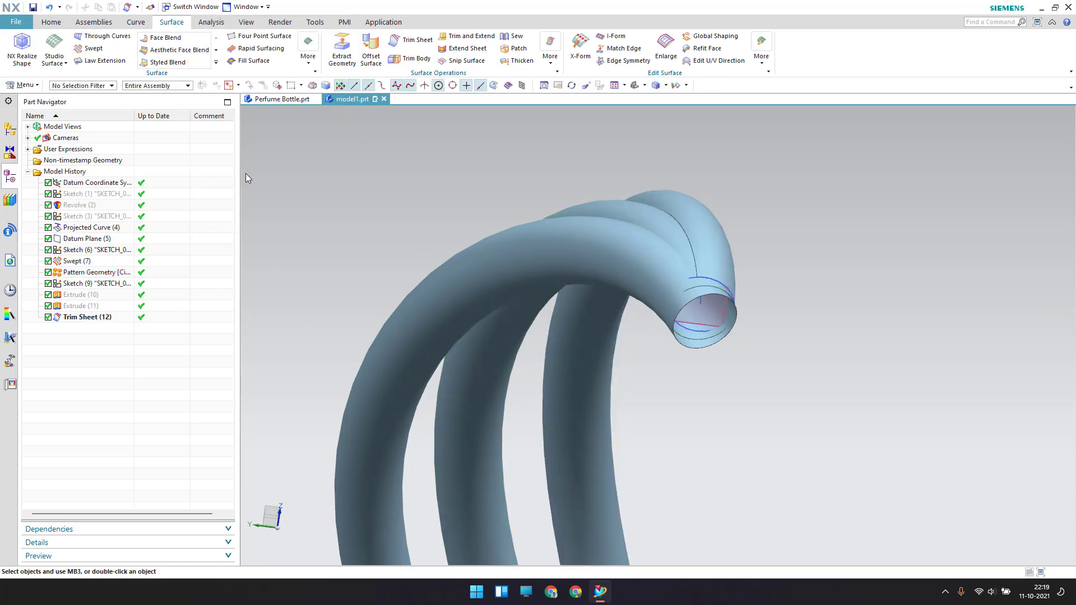
Step: Trim a second coil sheet against the adjacent tube face, then view the result
click(399, 43)
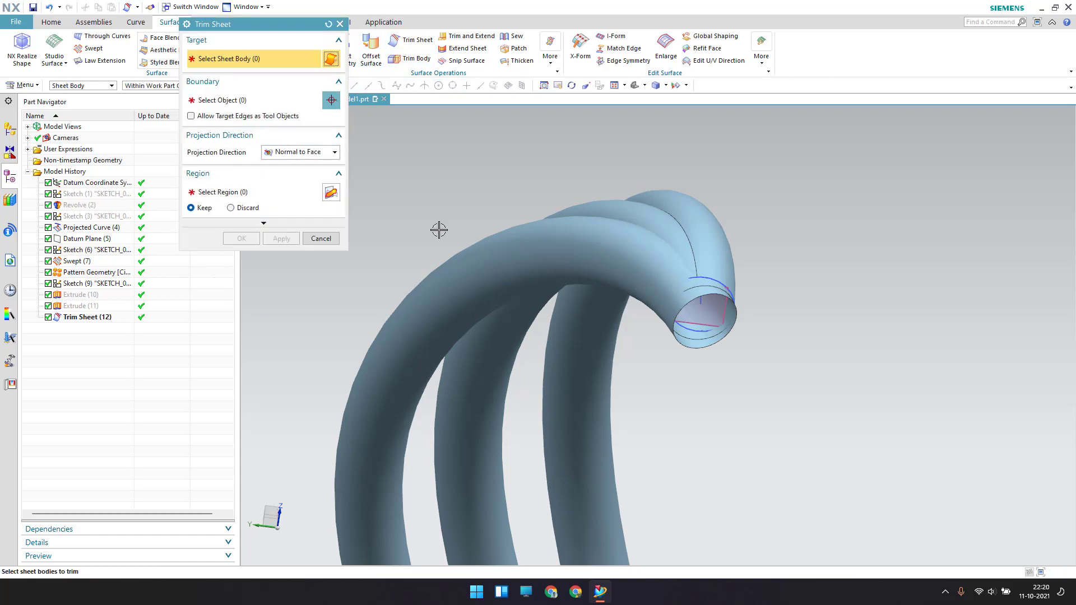
click(667, 217)
click(224, 99)
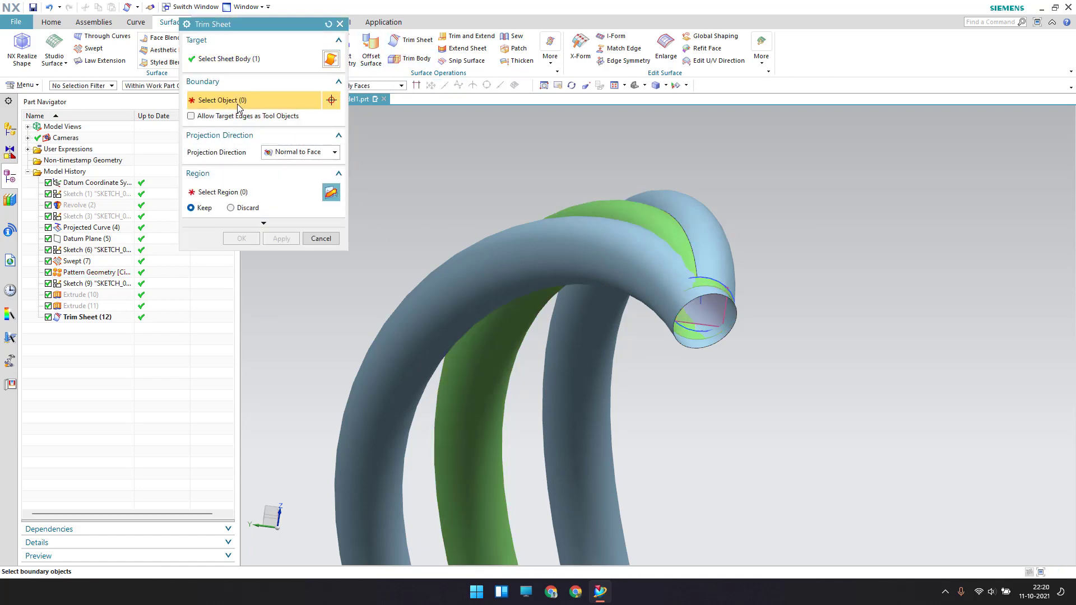
click(684, 212)
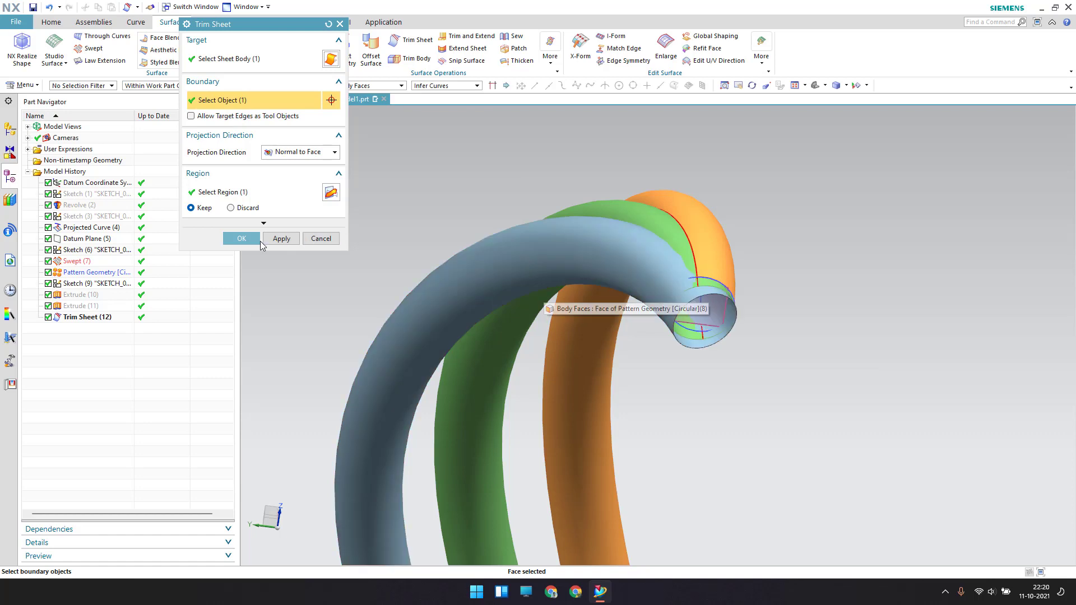
click(241, 239)
scroll(686, 303, up, 2)
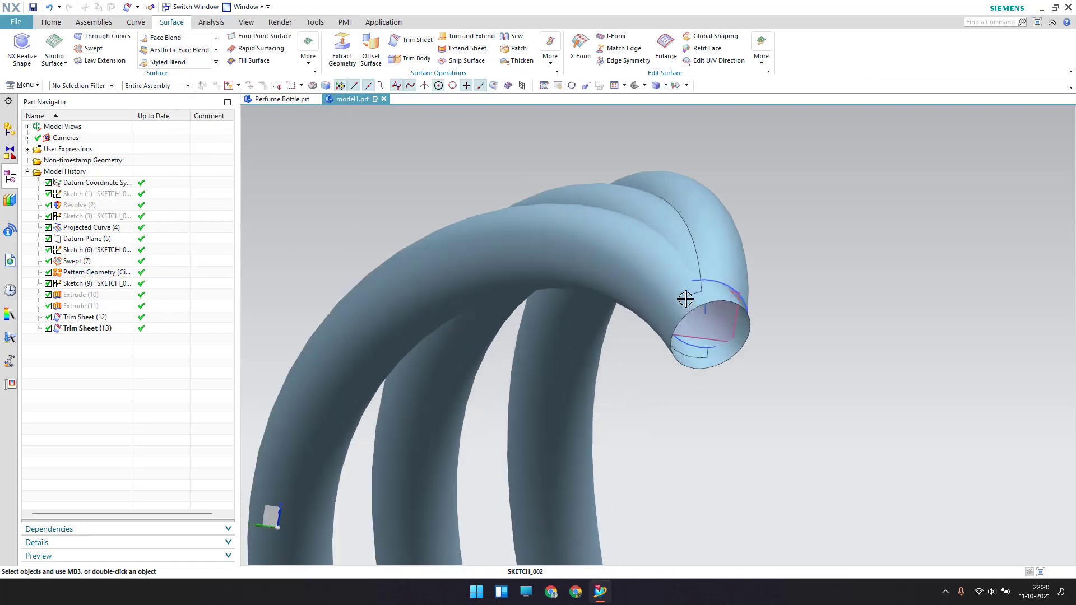
middle_drag(686, 298, 324, 99)
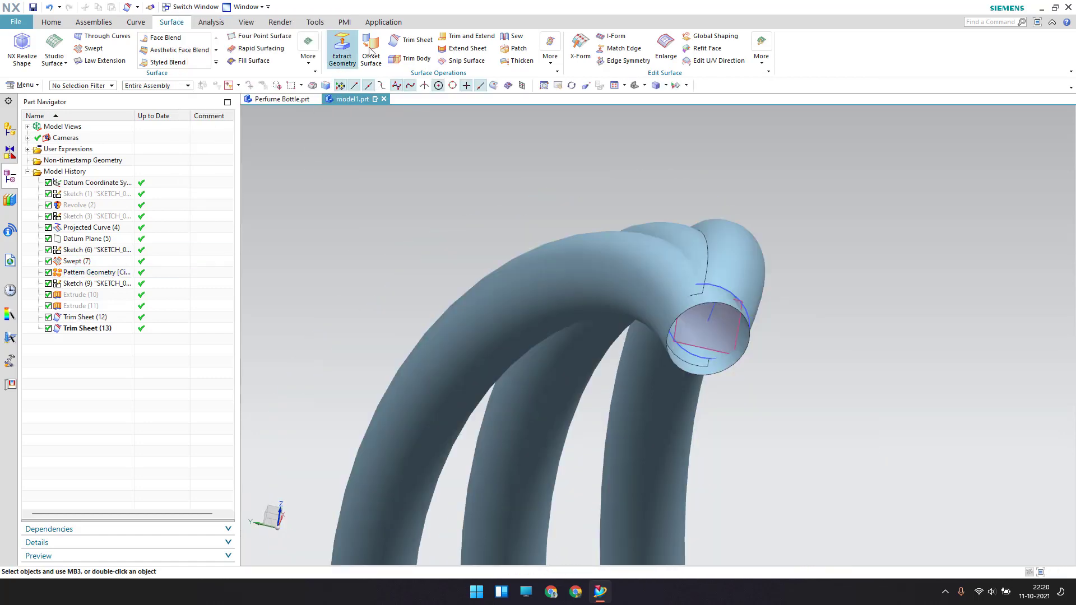
Step: Trim a third tube sheet against its neighbouring tube face
click(409, 40)
click(540, 259)
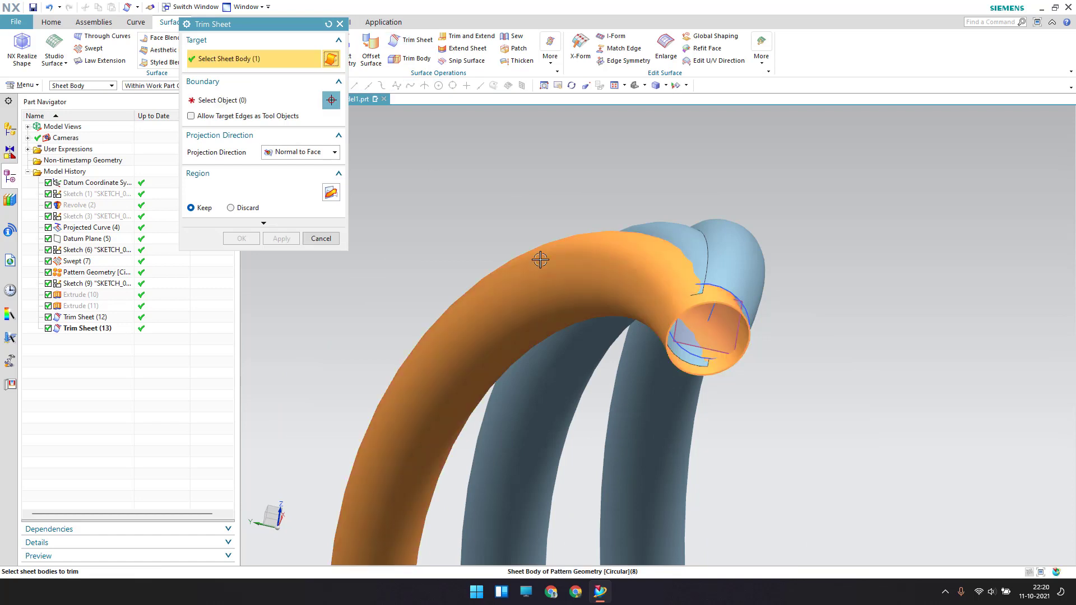
click(251, 102)
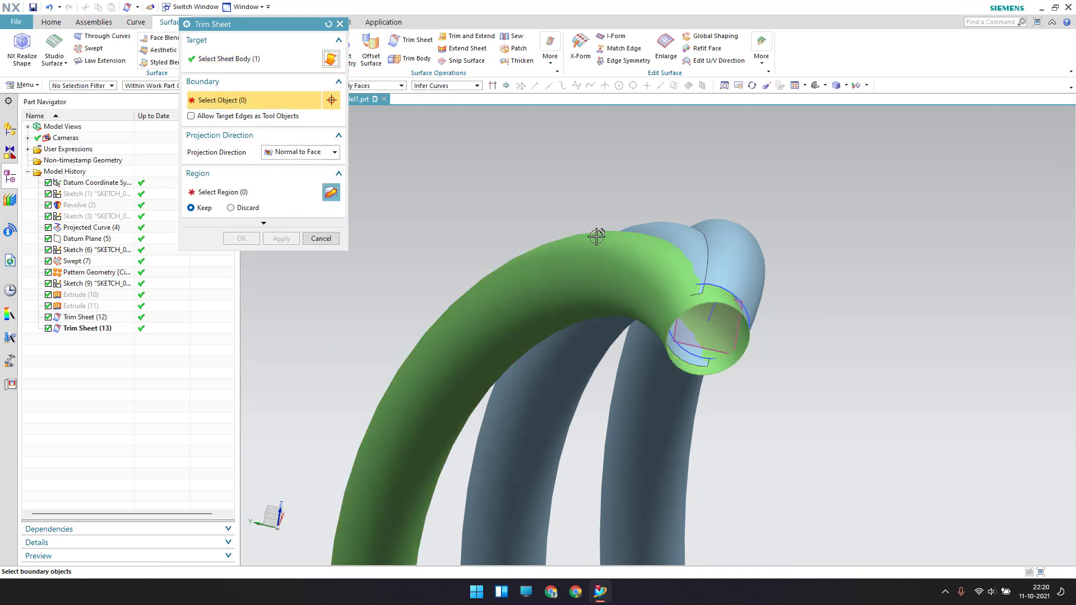
click(507, 337)
click(245, 238)
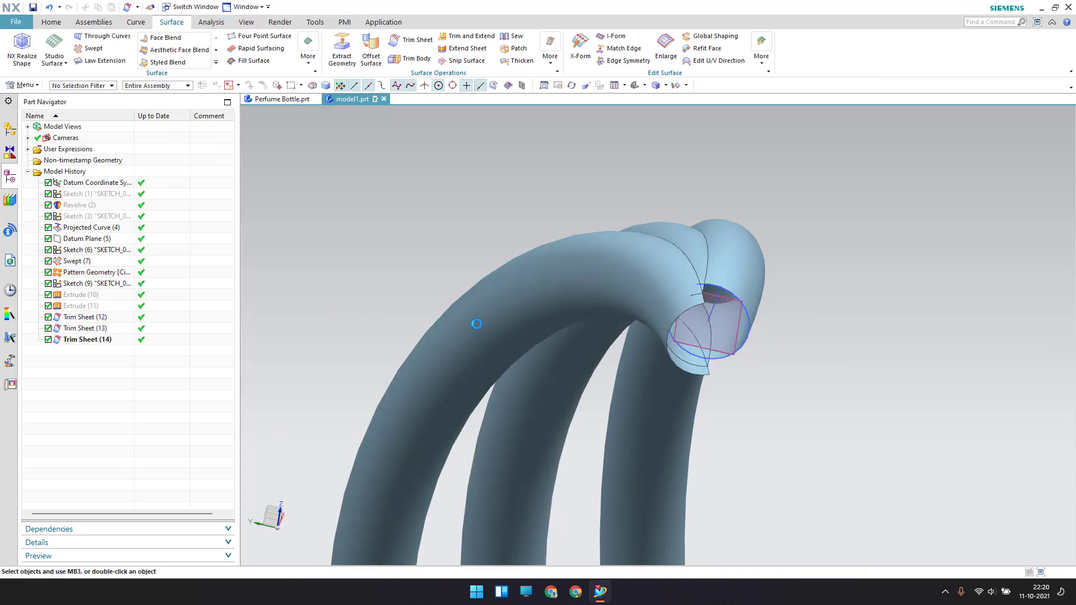
Step: Trim a fourth tube sheet using the front coil as the cutting boundary
click(409, 45)
click(609, 321)
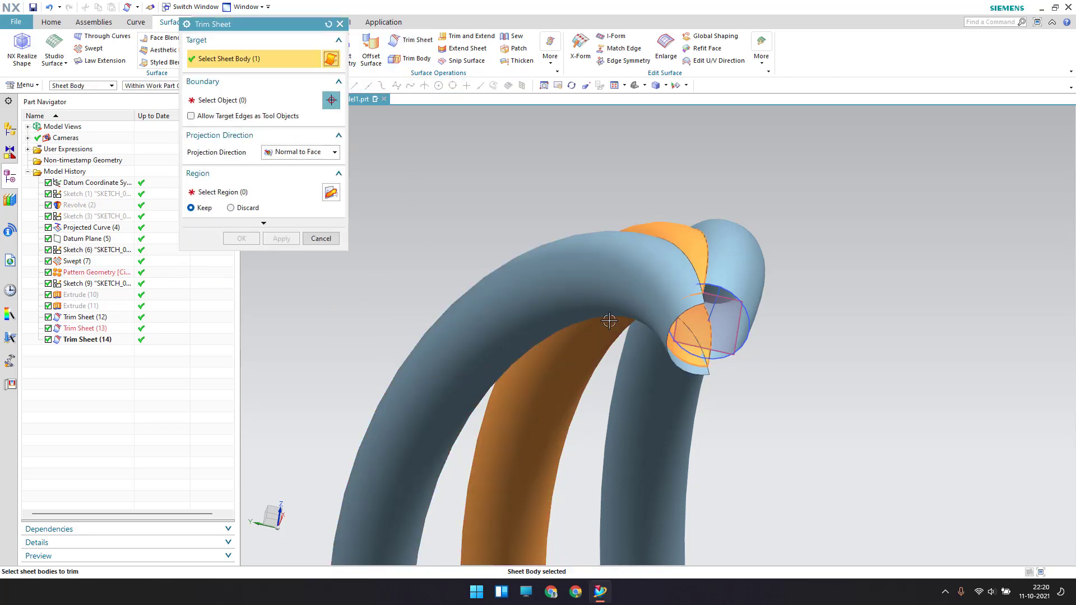
click(596, 276)
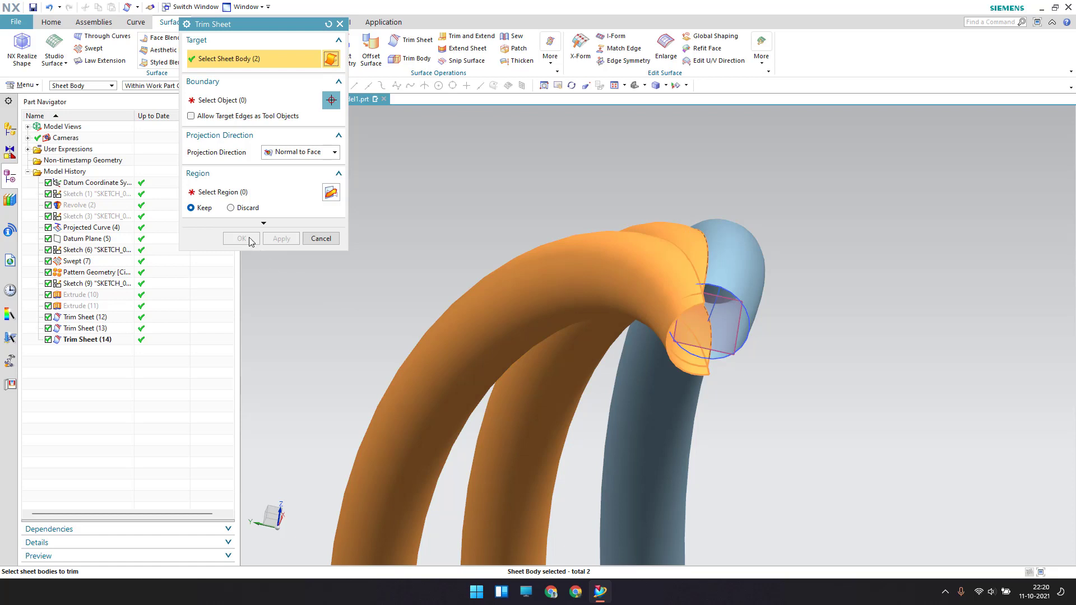
shift+click(590, 288)
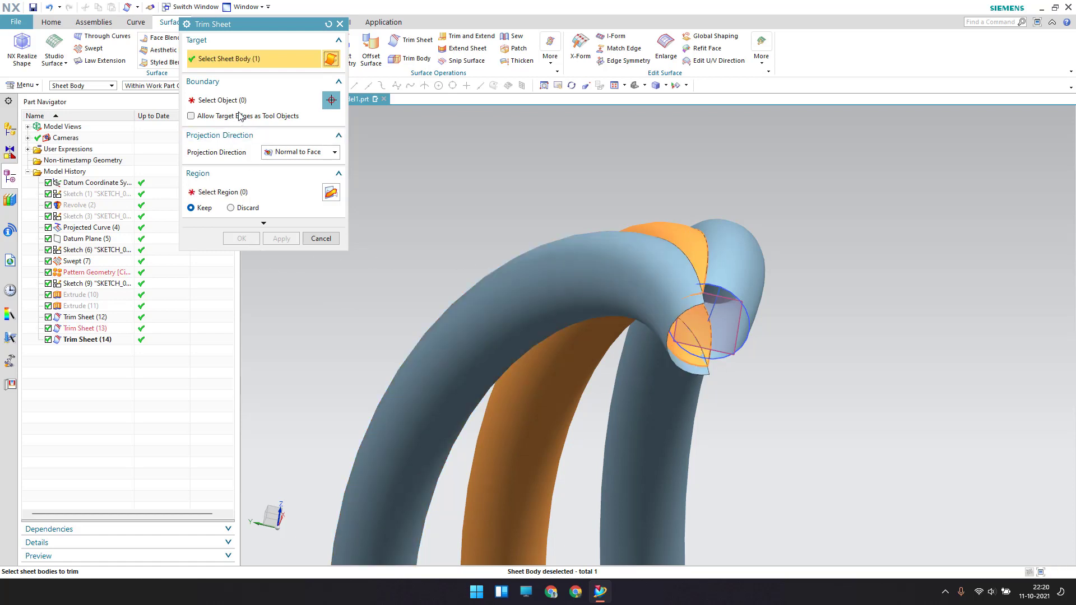
click(224, 100)
click(639, 288)
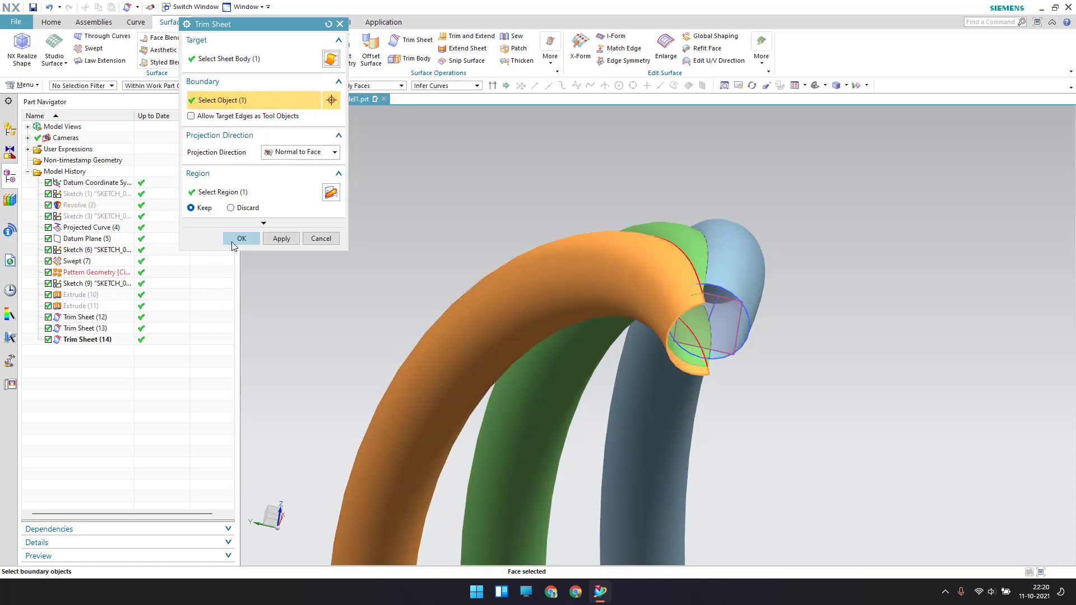
click(234, 246)
mouse_move(645, 328)
middle_down()
mouse_move(702, 298)
mouse_move(684, 302)
mouse_move(689, 288)
mouse_move(722, 318)
mouse_move(713, 307)
middle_up()
scroll(717, 307, up, 2)
scroll(715, 313, up, 2)
scroll(609, 314, up, 2)
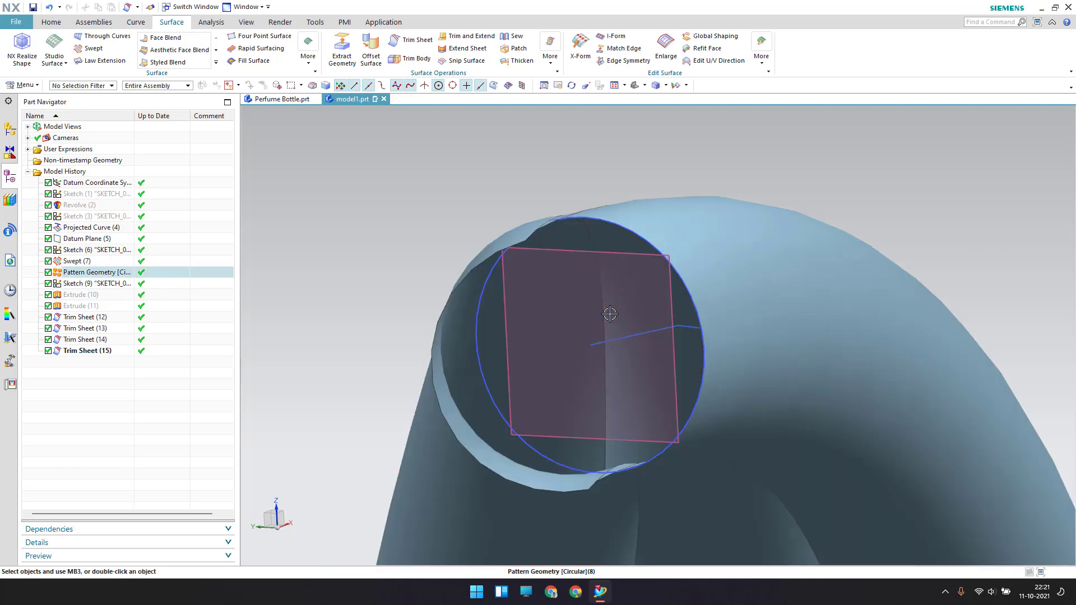
scroll(609, 314, down, 2)
middle_drag(612, 320, 625, 336)
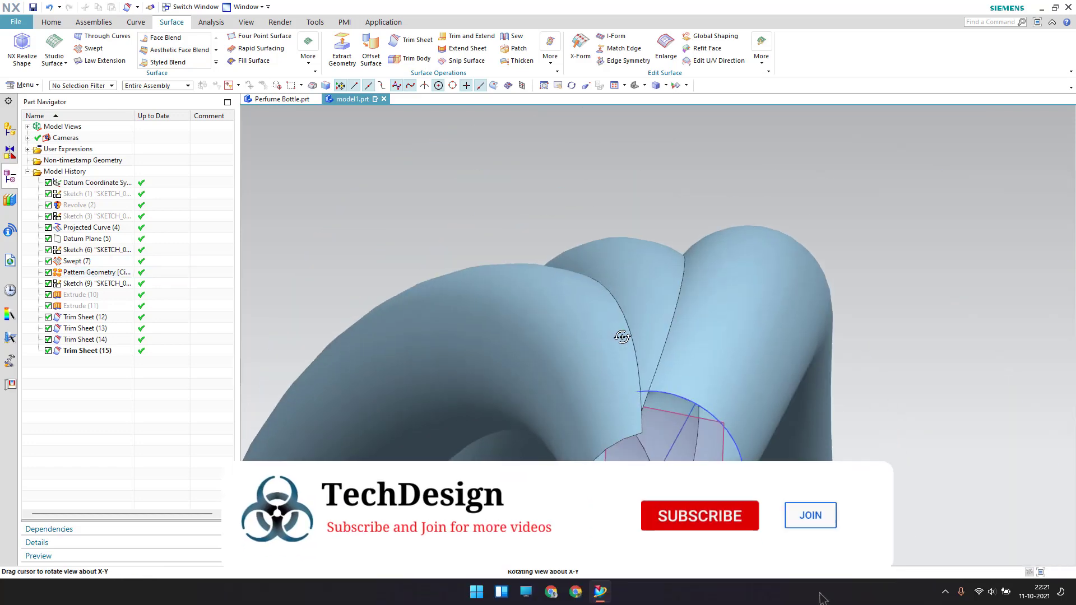
scroll(636, 257, down, 2)
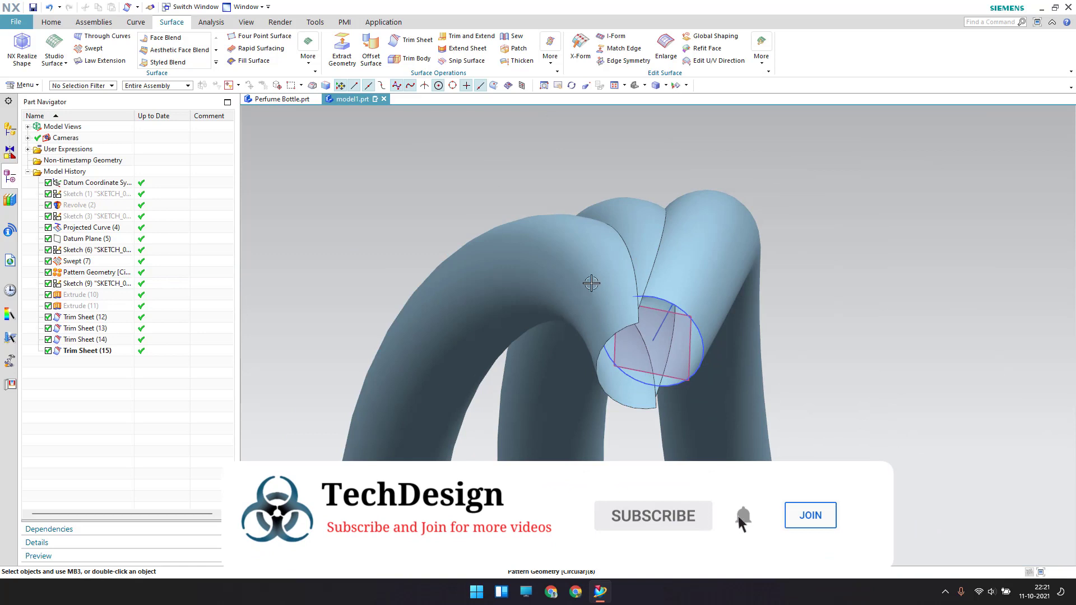
Step: Sew the left tube sheet (target) and the other tube sheet (tool) into one sheet
click(503, 39)
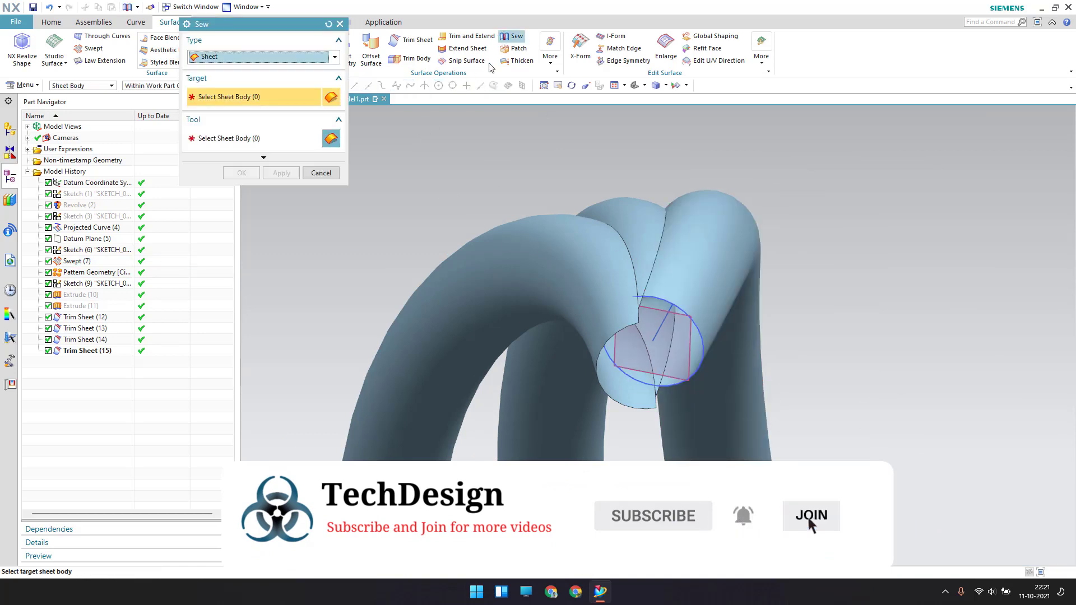
click(546, 277)
click(635, 224)
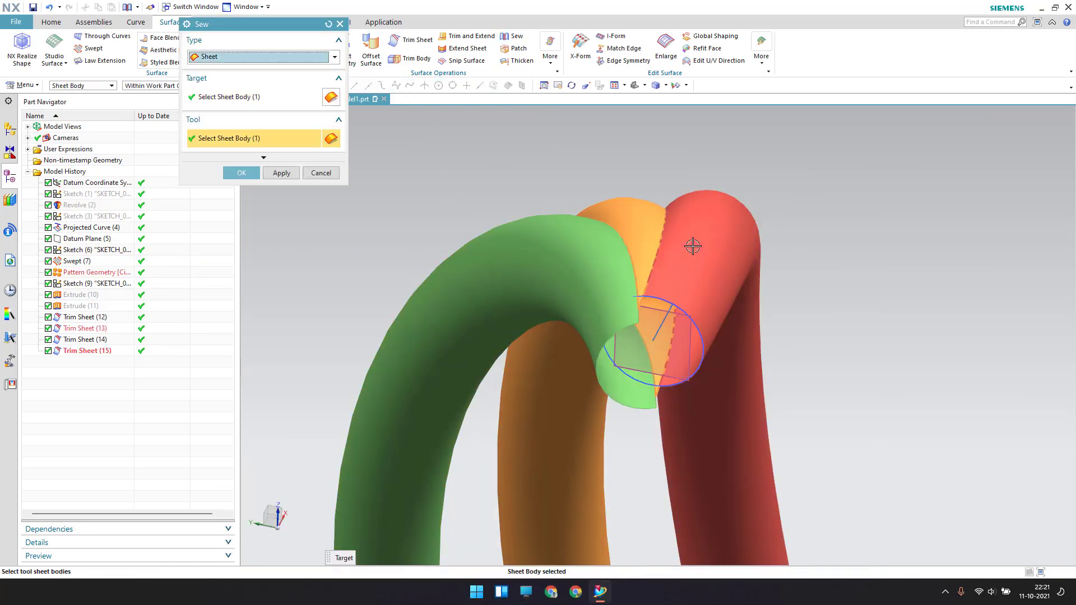
click(242, 172)
scroll(497, 286, down, 3)
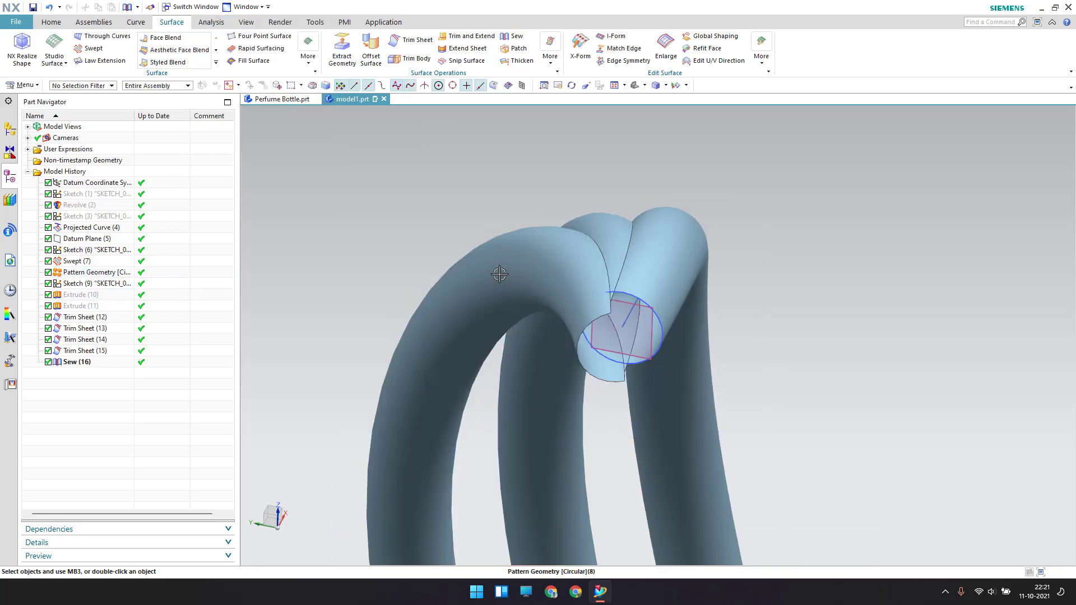
middle_drag(499, 269, 499, 265)
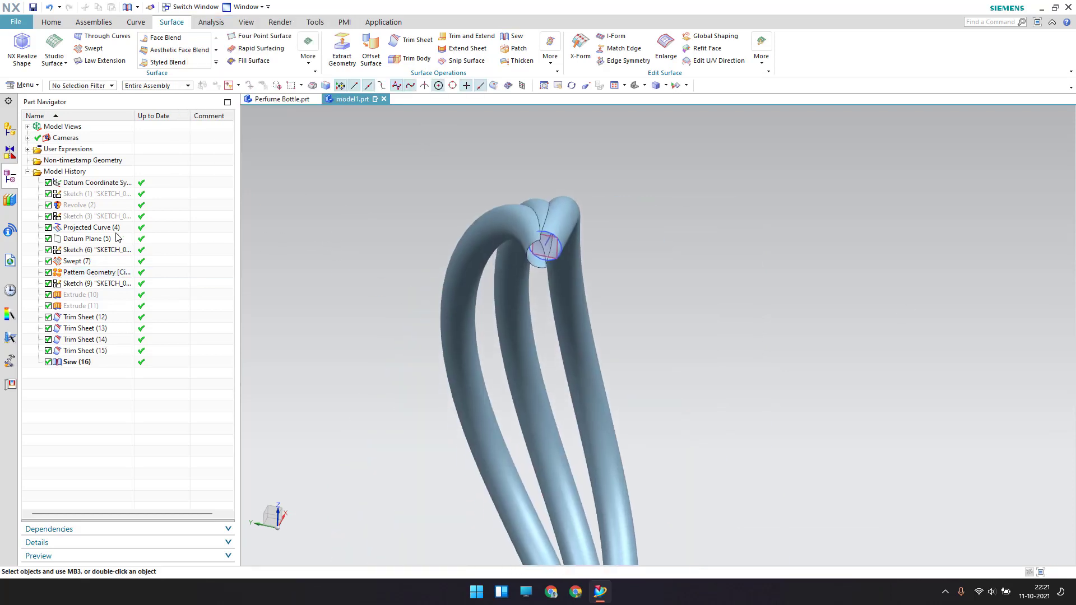
Step: Show the hidden Revolve (2) egg-shaped bottle body again
right_click(87, 209)
click(79, 217)
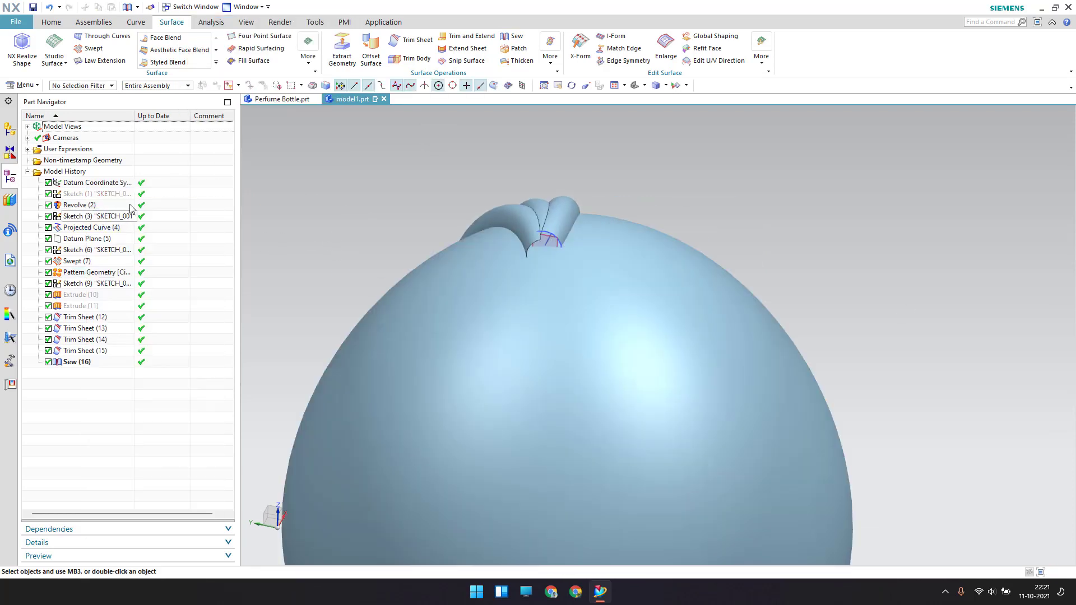
click(56, 24)
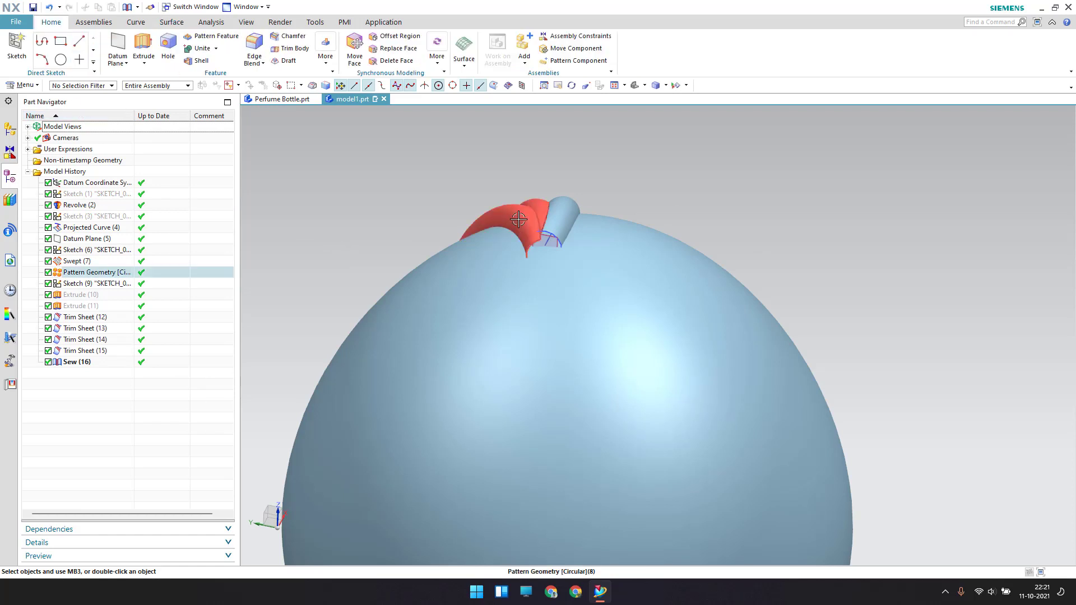
scroll(570, 217, up, 3)
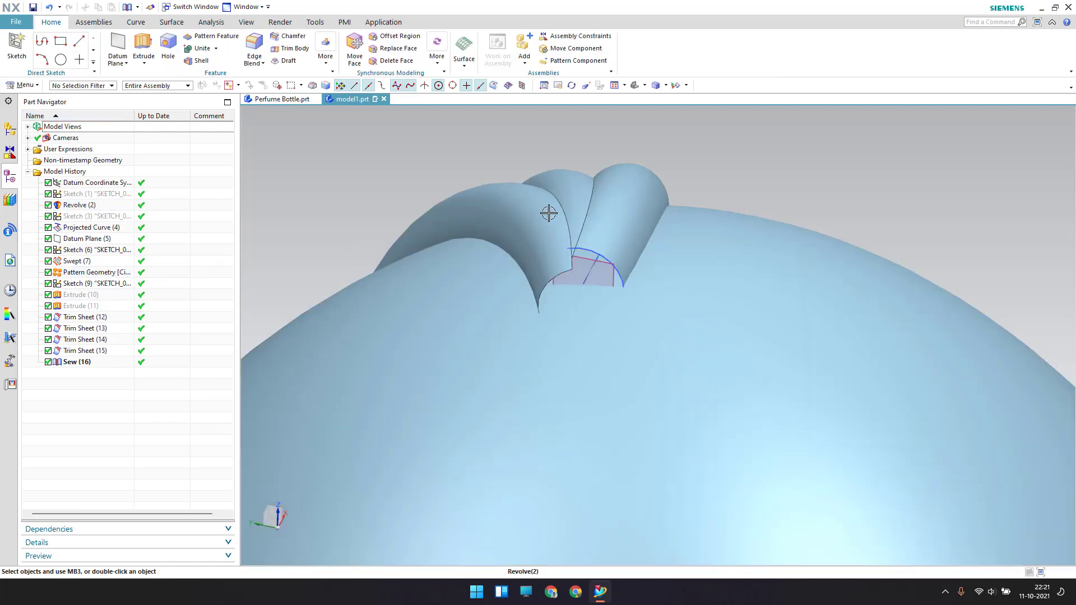
scroll(614, 202, down, 1)
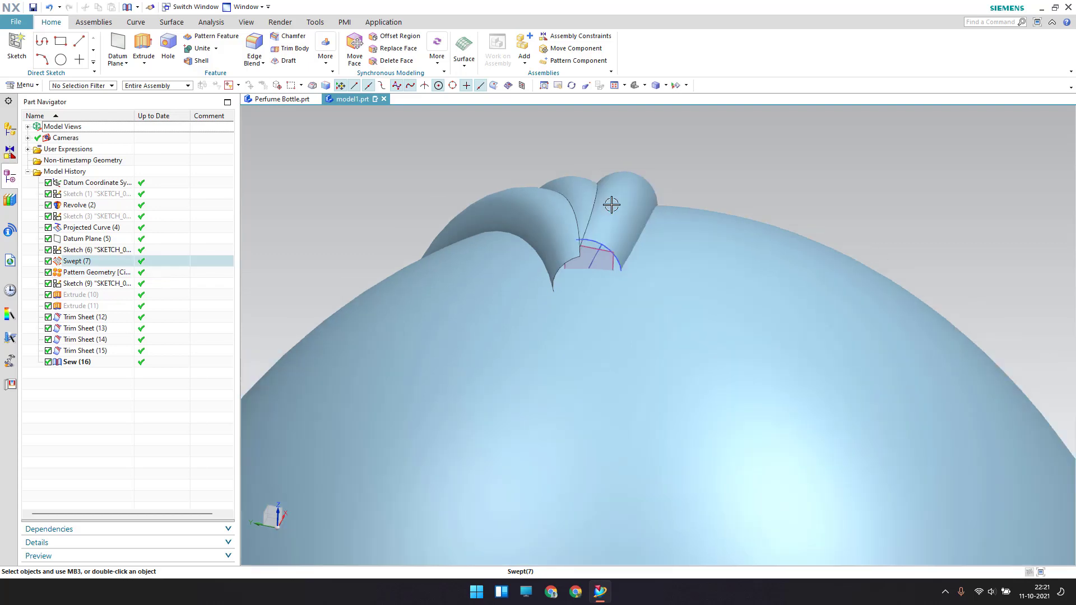
scroll(615, 203, down, 2)
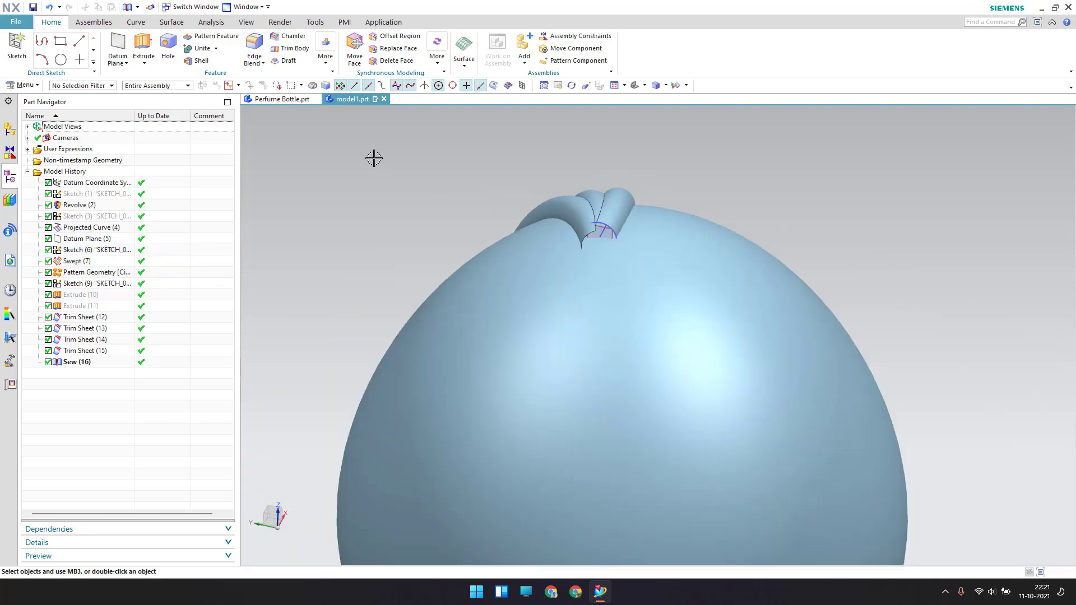
Step: Clip the view with a one-plane section through the bottle axis, using the alternate plane
click(246, 26)
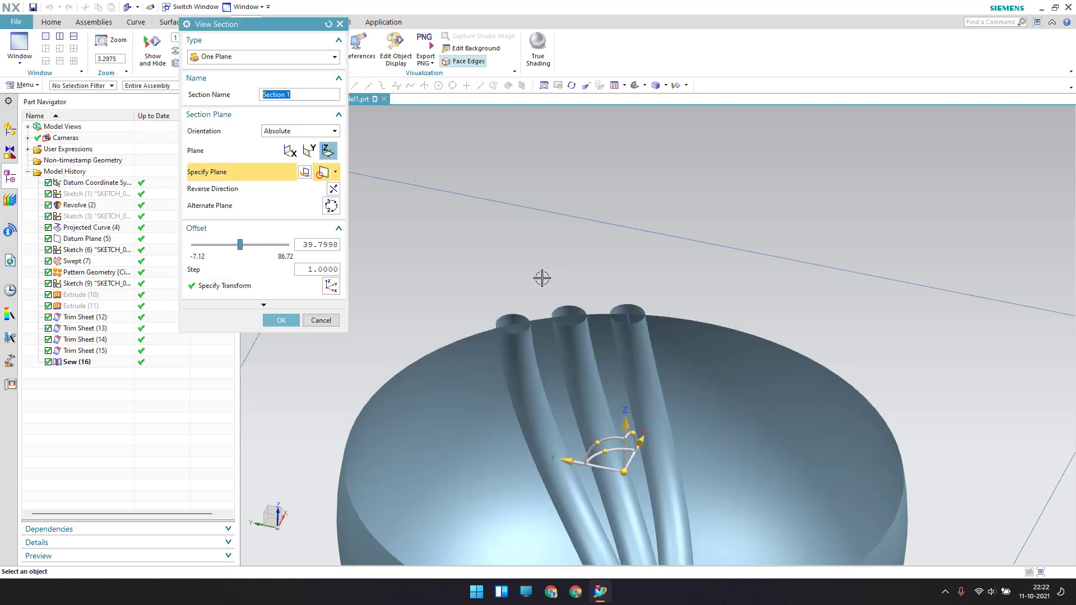
click(331, 206)
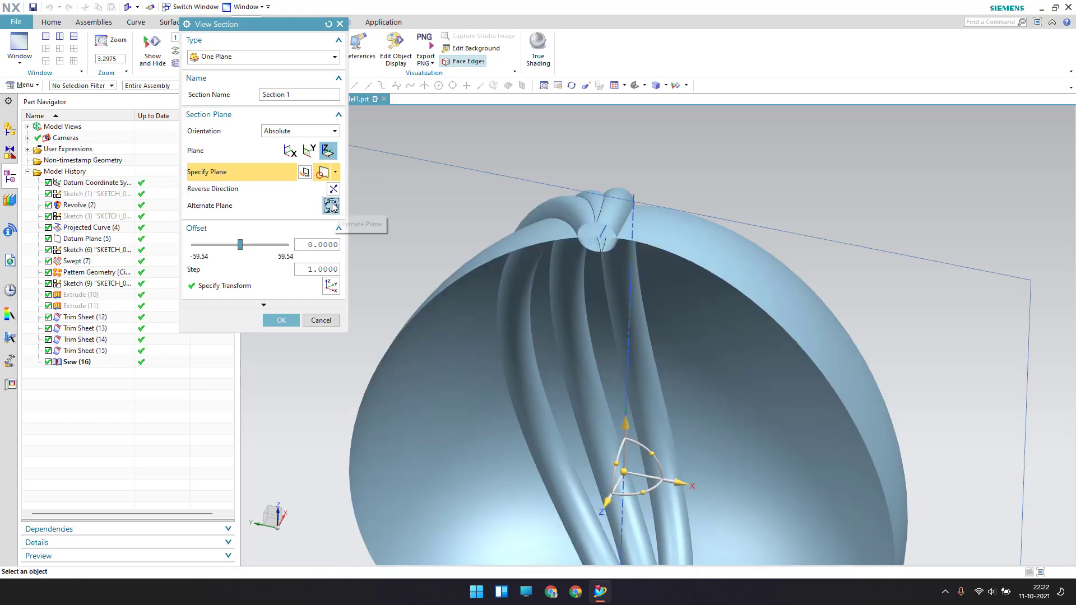
middle_drag(541, 237, 566, 241)
middle_click(560, 241)
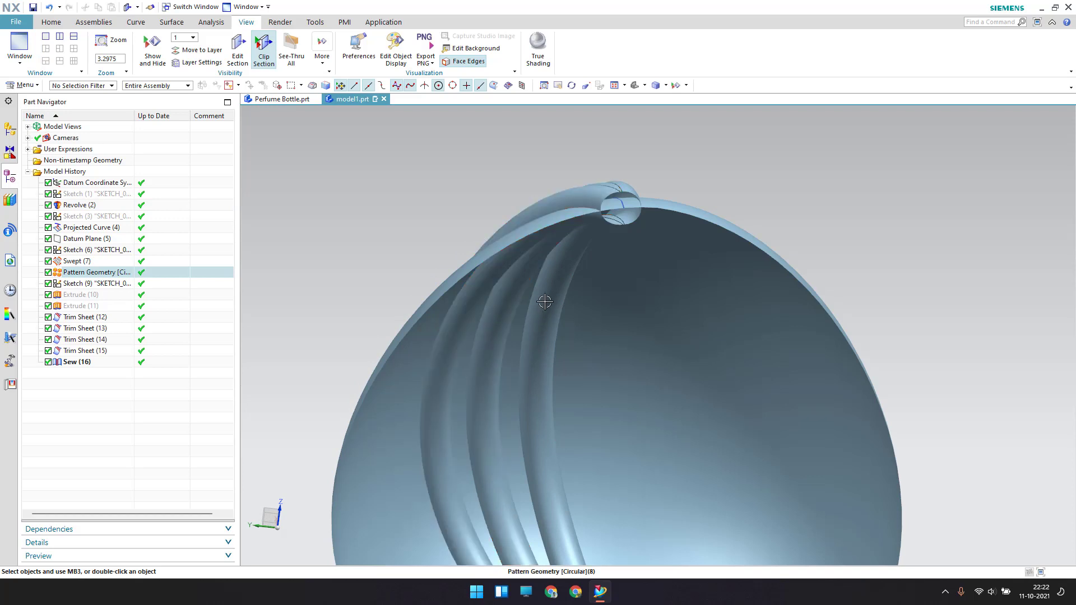
click(51, 22)
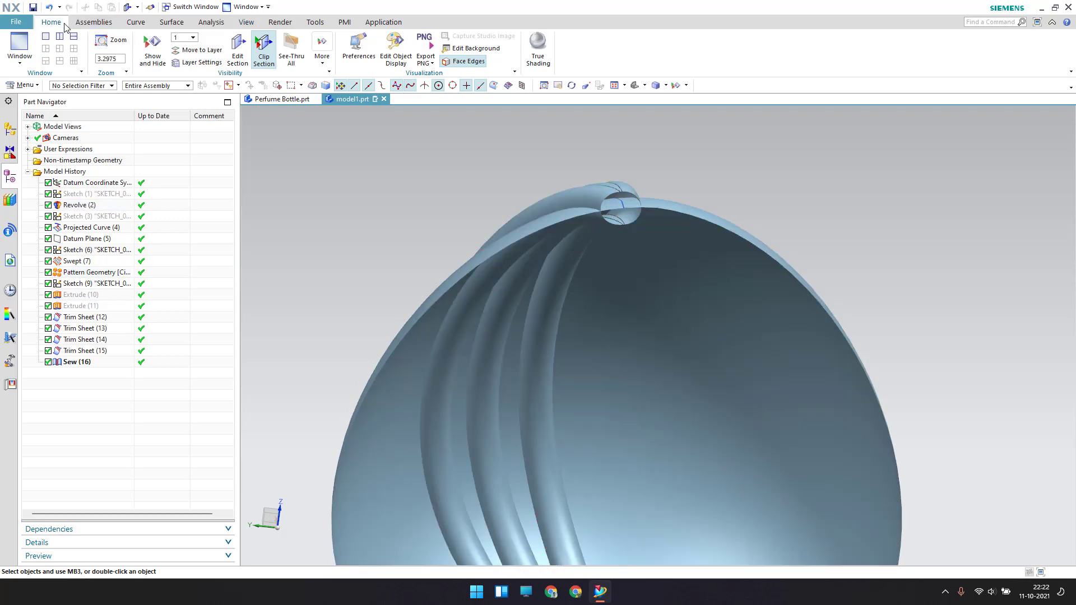
Step: Trim the sewn tube sheet with the egg-shaped bottle face as boundary, keeping the region
click(171, 22)
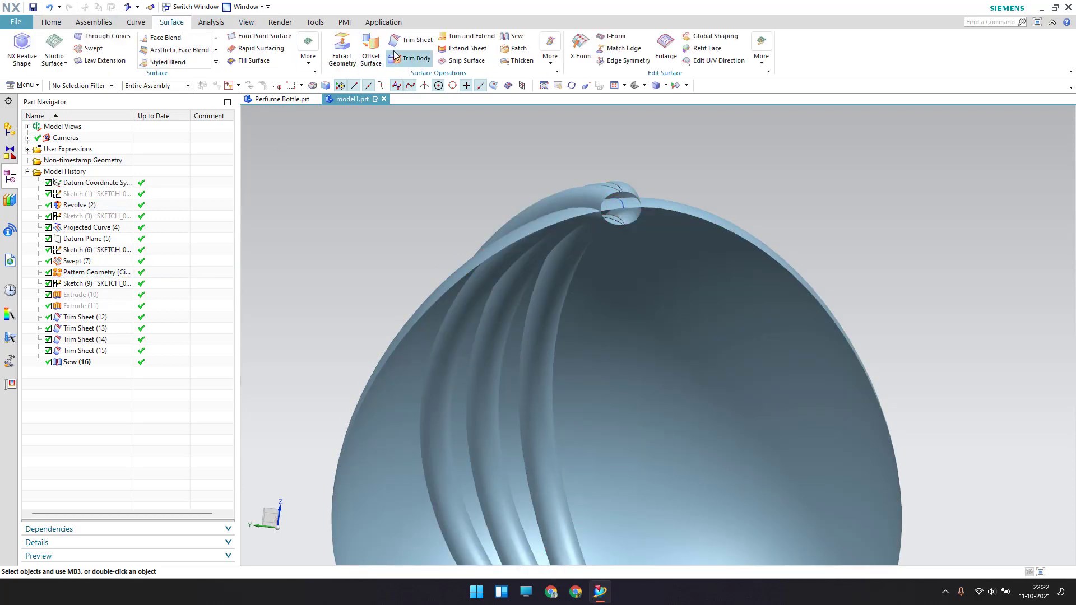
click(411, 42)
middle_drag(504, 240, 511, 247)
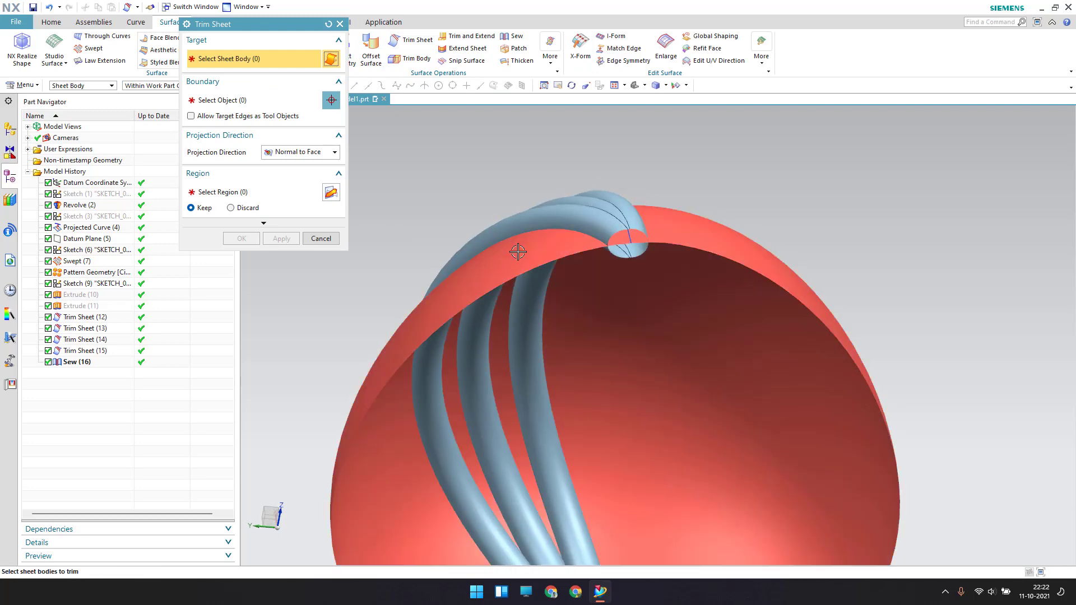
click(511, 247)
click(235, 101)
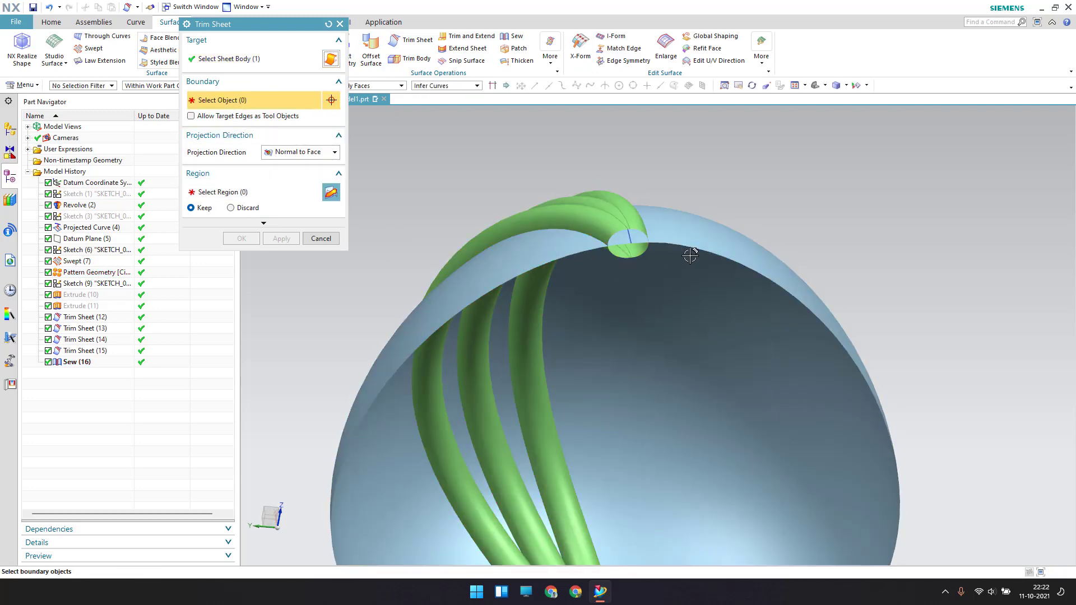
click(640, 341)
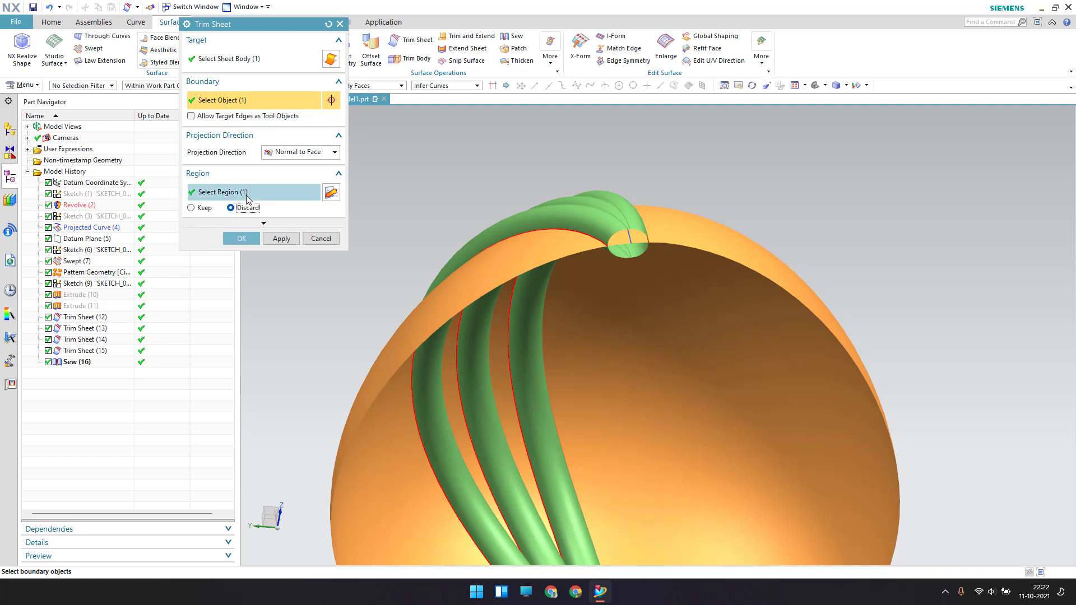
click(240, 239)
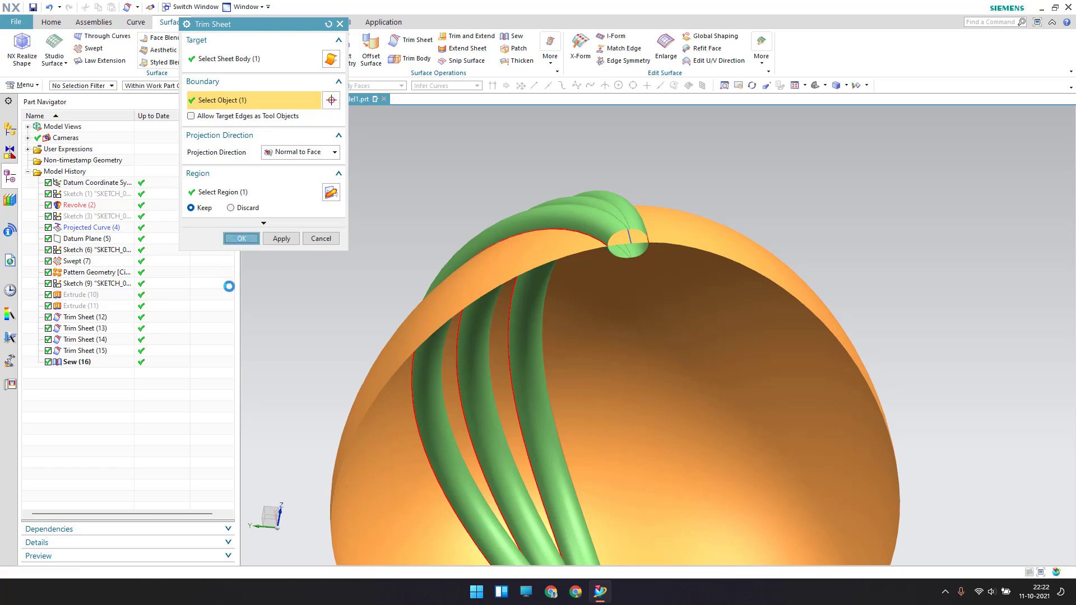
mouse_move(475, 289)
middle_down()
mouse_move(444, 279)
mouse_move(473, 269)
mouse_move(512, 304)
middle_up()
mouse_move(502, 340)
middle_down()
mouse_move(521, 279)
mouse_move(528, 318)
mouse_move(511, 300)
middle_up()
Step: Show the hidden Extrude (10) ring beneath the bottle
click(245, 21)
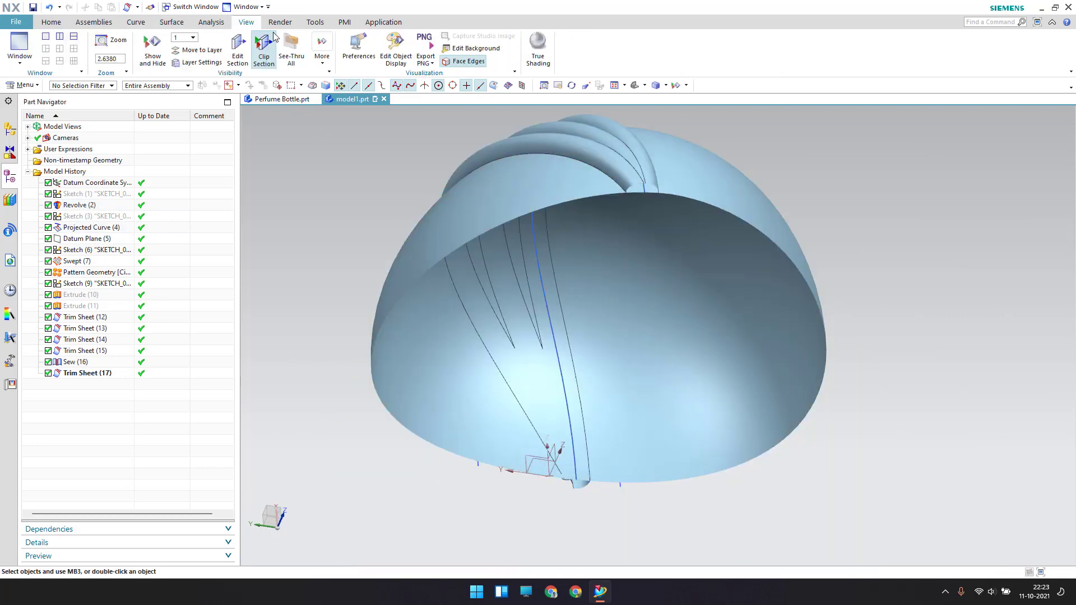
mouse_move(288, 120)
middle_down()
mouse_move(514, 249)
mouse_move(531, 197)
middle_up()
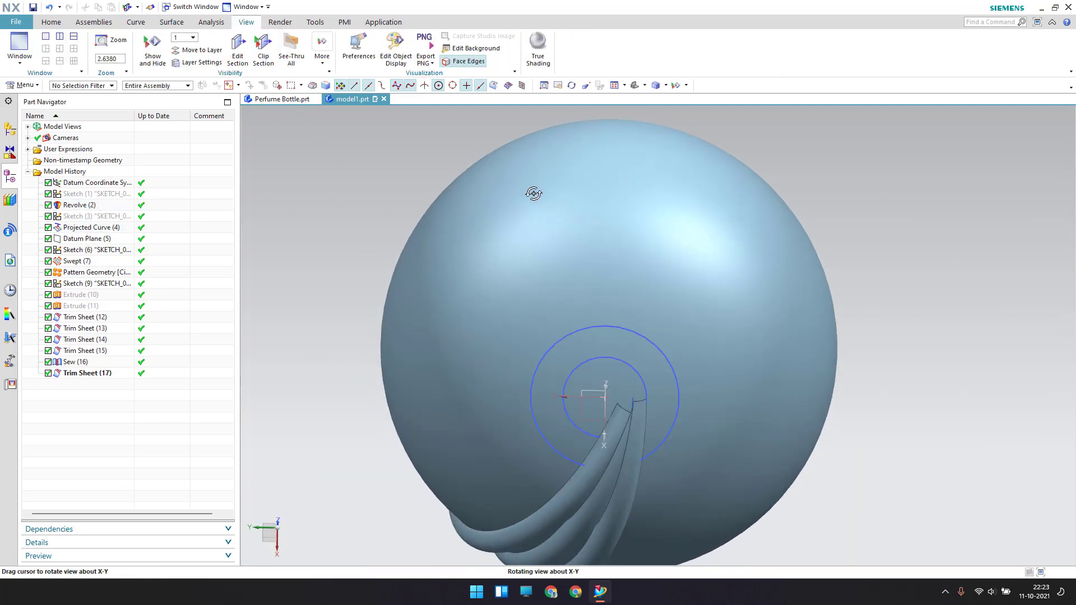
shift+middle_drag(592, 385, 587, 364)
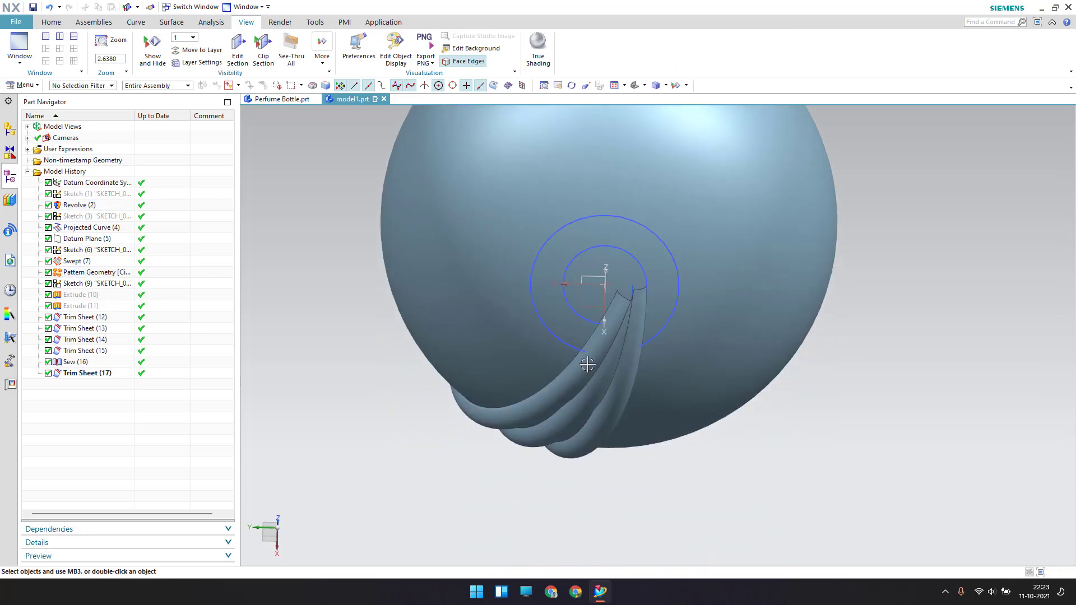
right_click(104, 295)
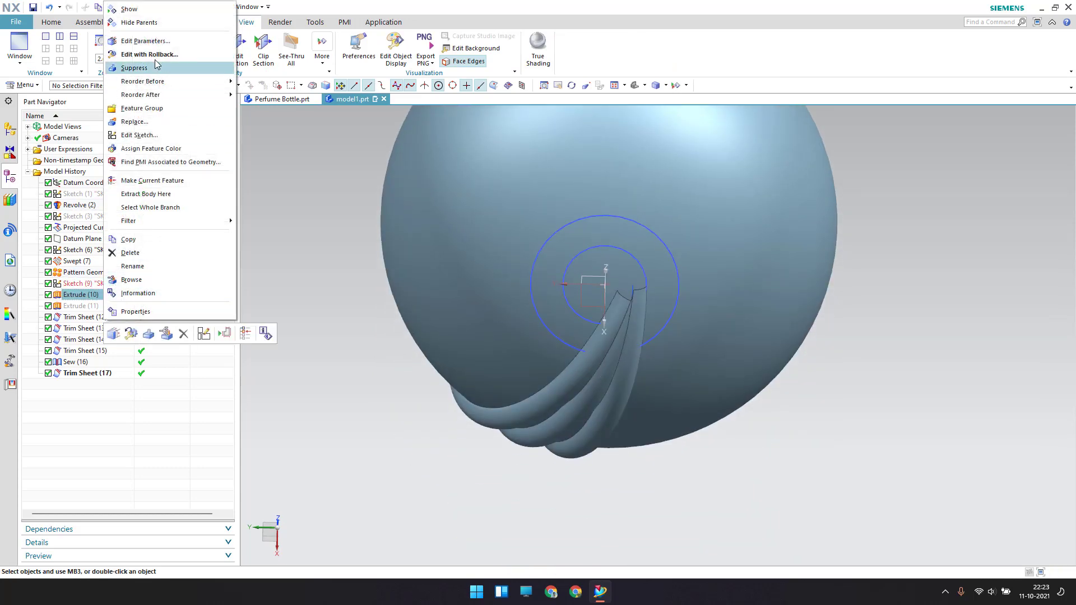
click(135, 8)
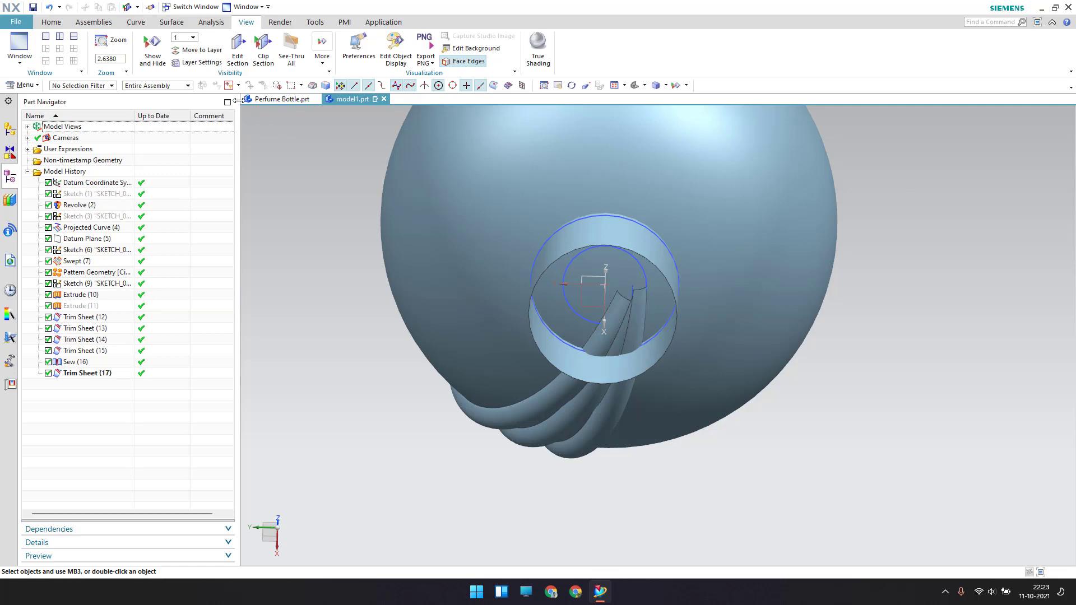
click(51, 22)
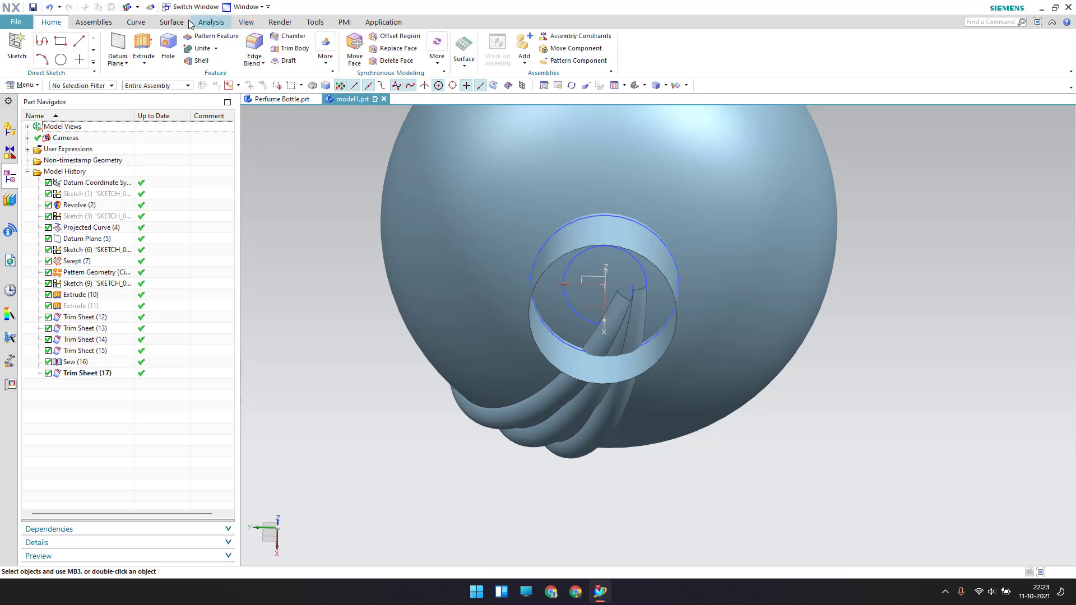
Step: Trim the spiral tubes against the Extrude (10) ring, keeping the region outside it
click(171, 22)
click(434, 50)
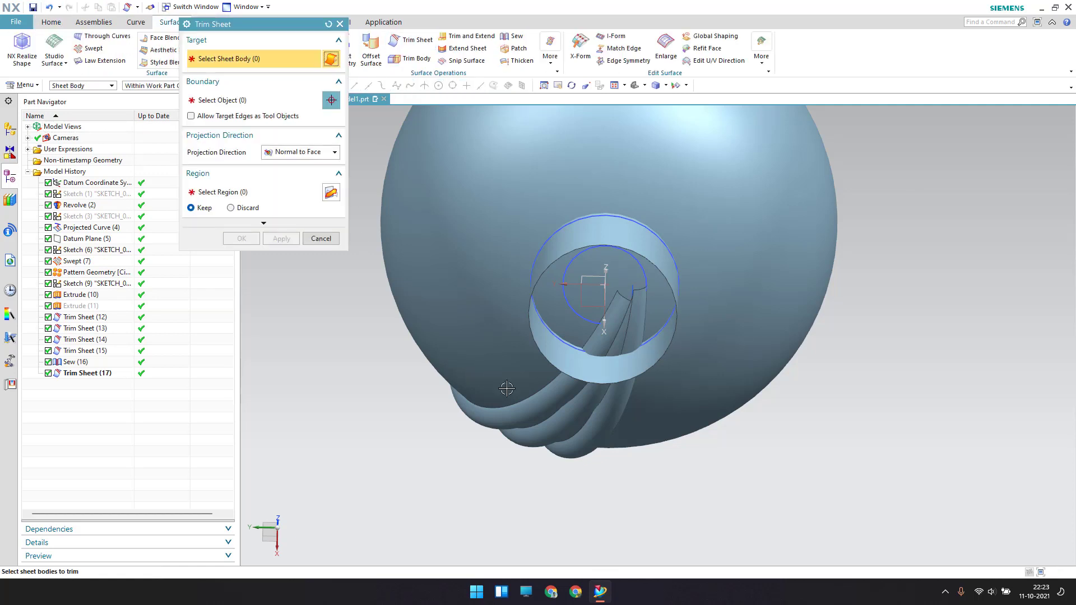
click(551, 399)
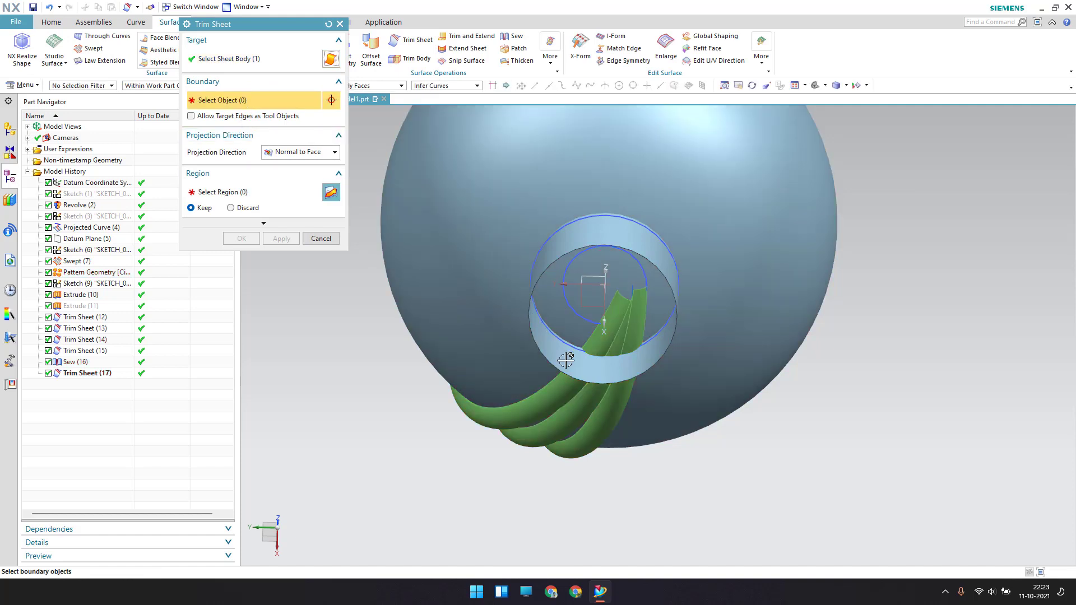
click(565, 359)
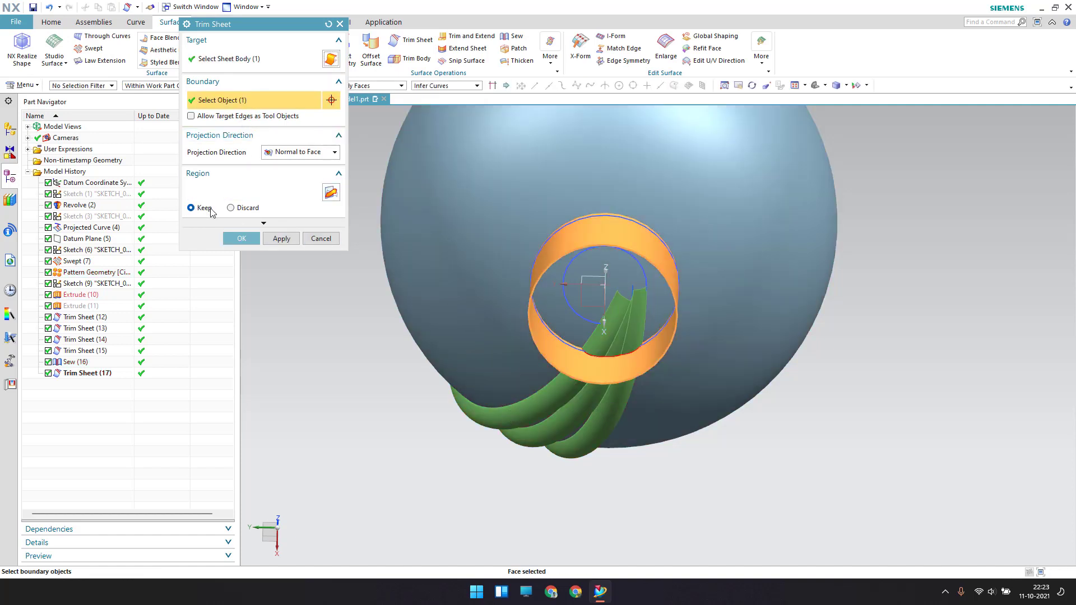
click(241, 238)
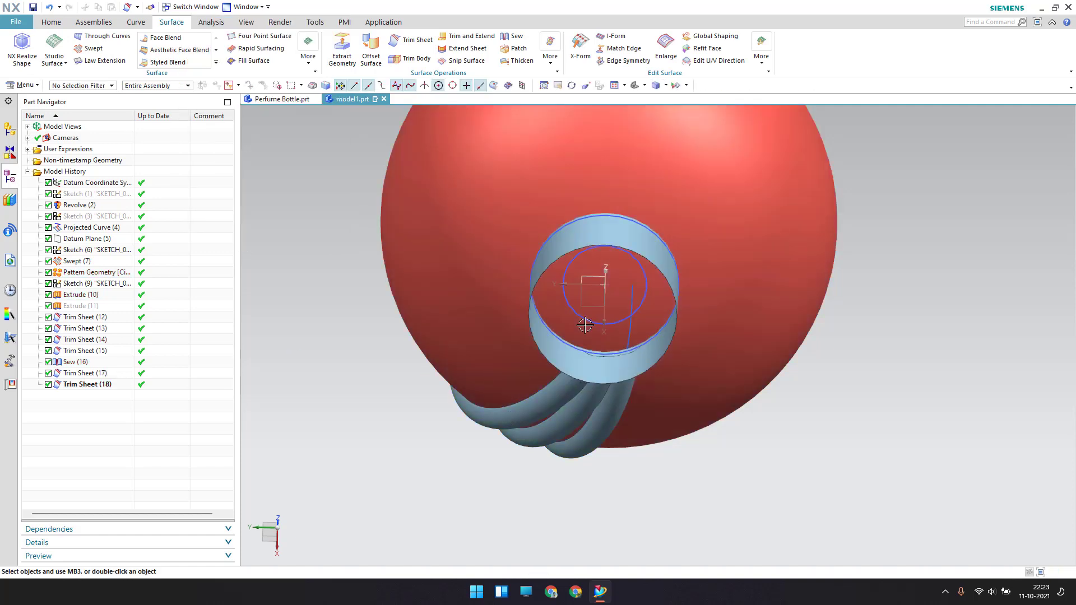
mouse_move(605, 314)
middle_down()
mouse_move(607, 386)
mouse_move(622, 416)
middle_up()
scroll(607, 385, up, 3)
scroll(606, 386, down, 3)
scroll(606, 385, down, 4)
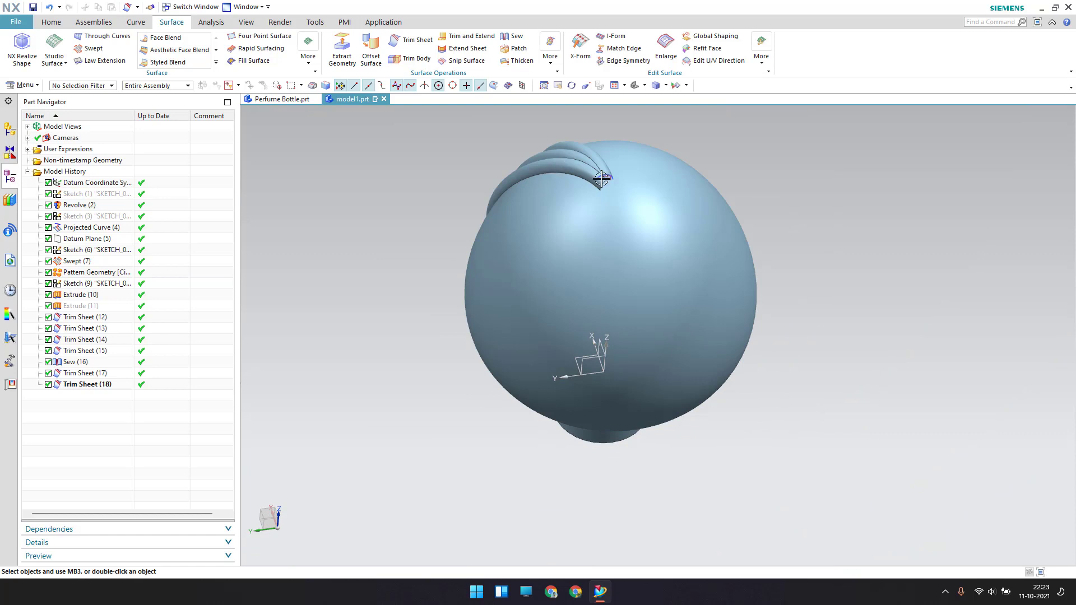
Step: Show the hidden upper cylinder Extrude (11)
right_click(94, 307)
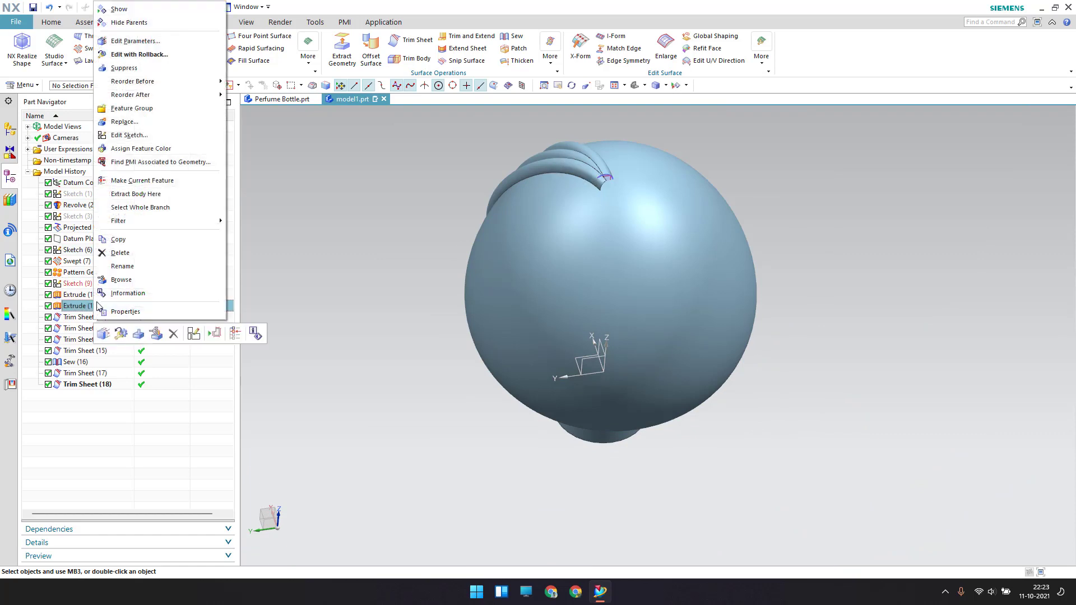
click(129, 10)
scroll(661, 163, up, 3)
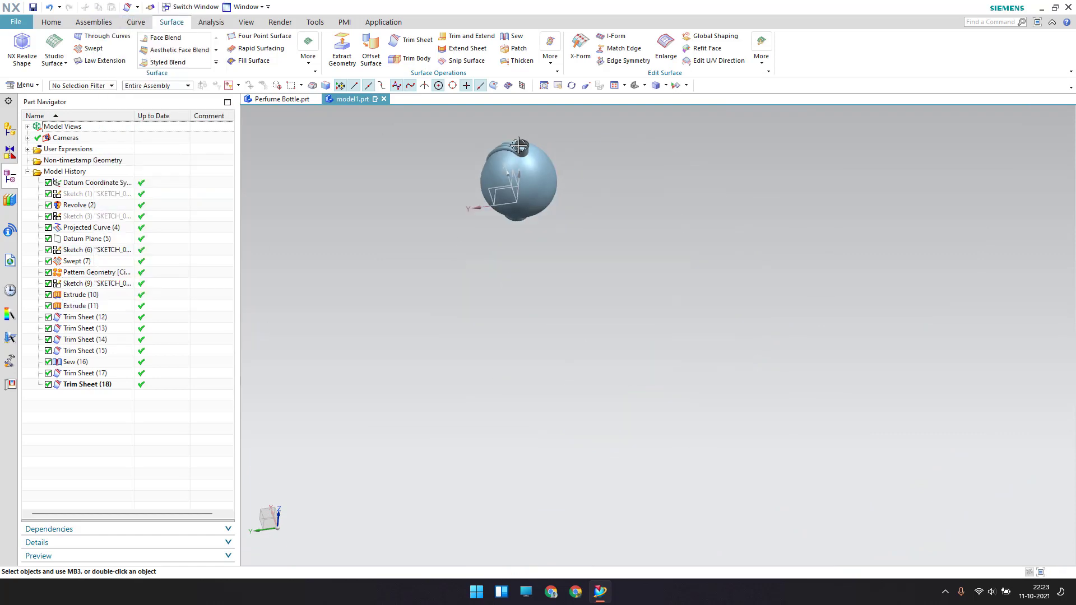
scroll(498, 193, down, 6)
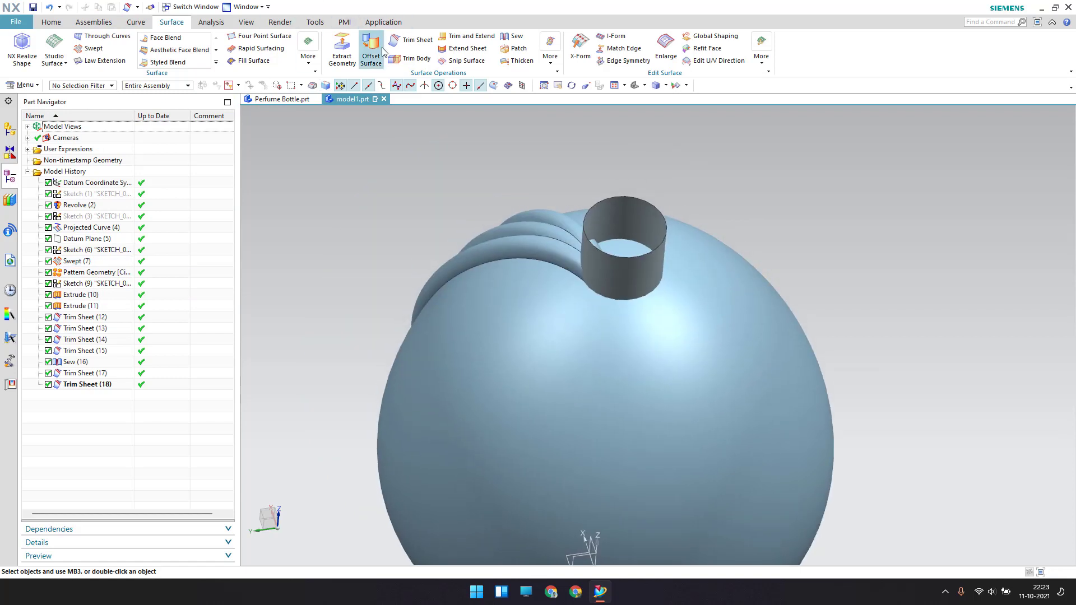
Step: Trim the spiral tubes with the upper cylinder as the boundary
click(396, 38)
click(504, 246)
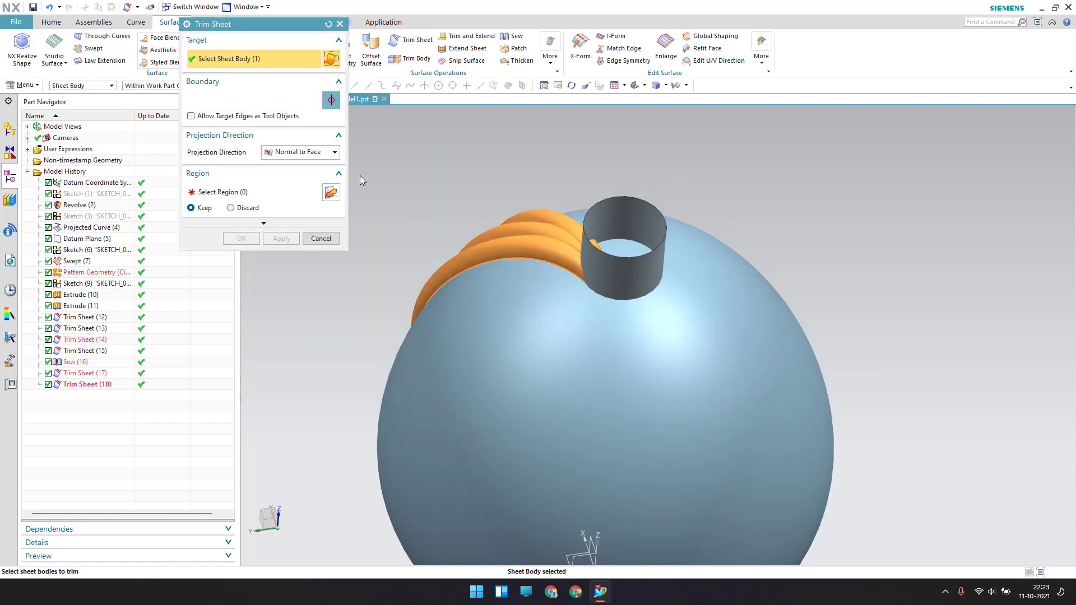
click(623, 277)
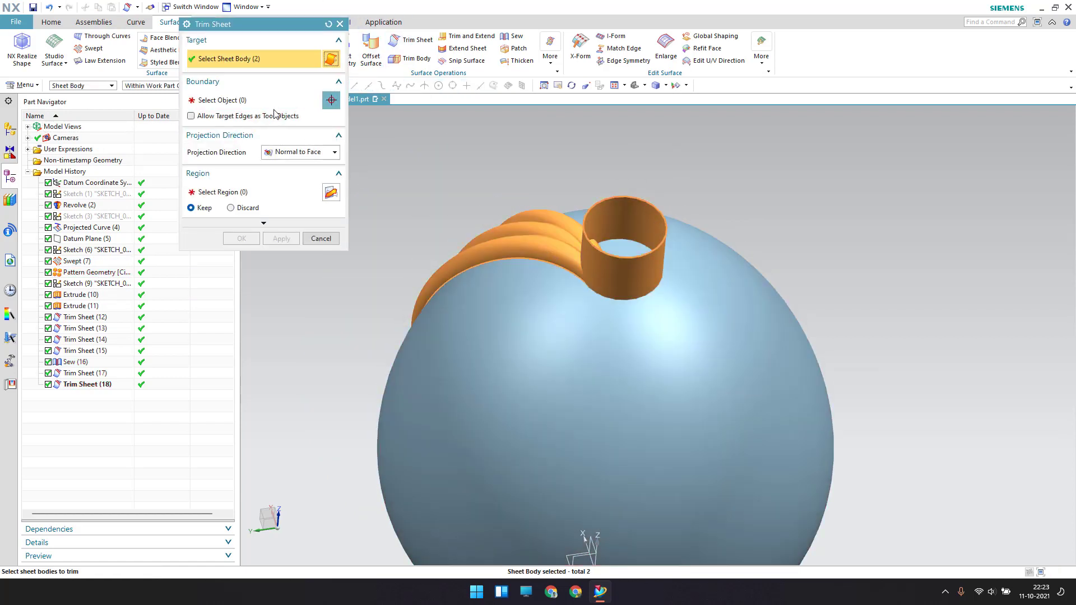
shift+click(650, 277)
middle_click(653, 280)
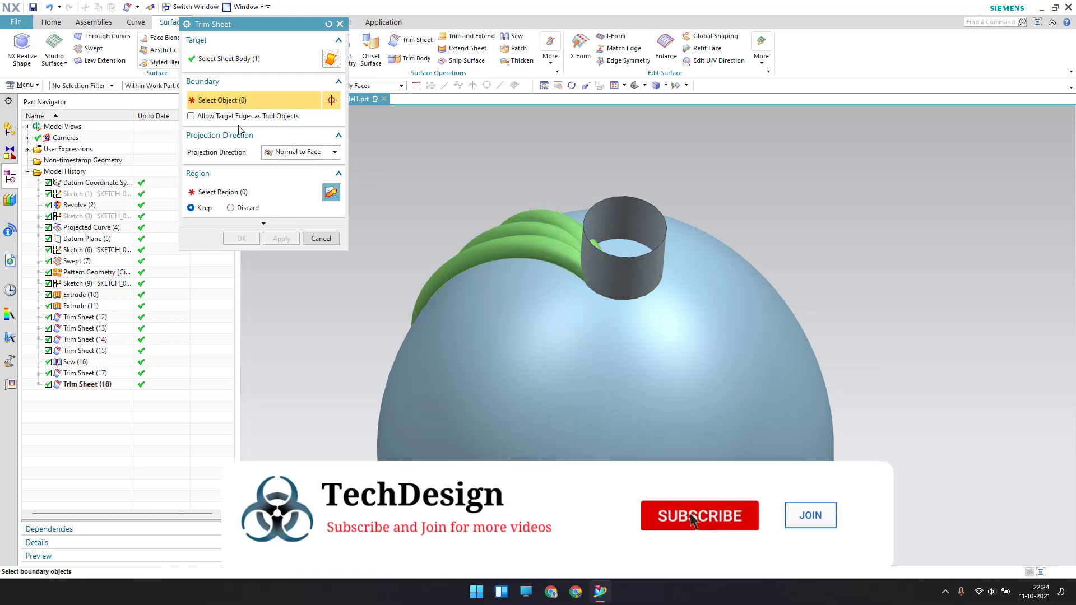
click(586, 278)
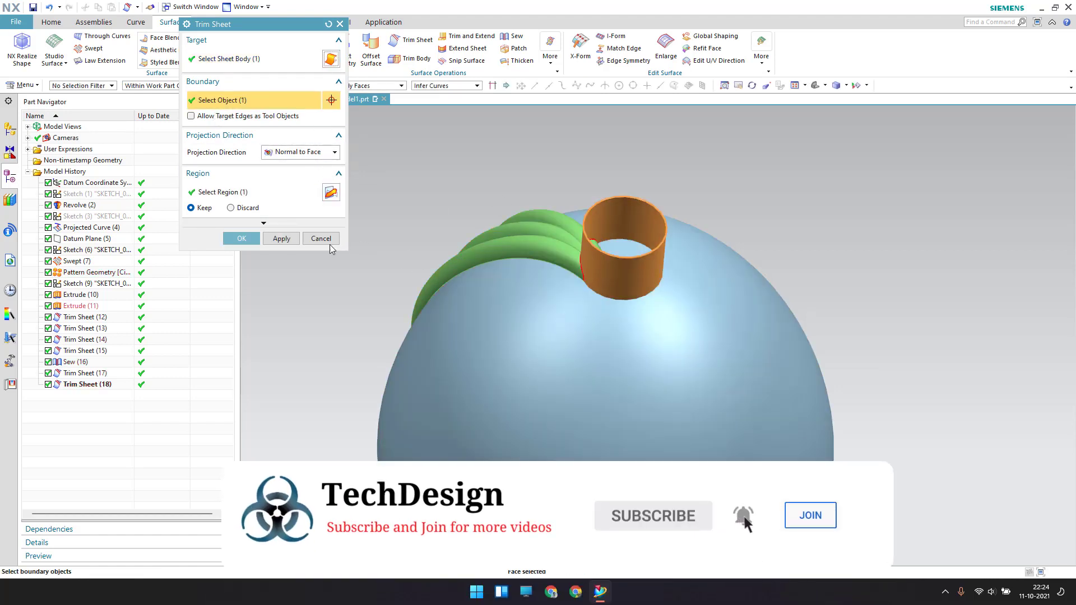
click(241, 239)
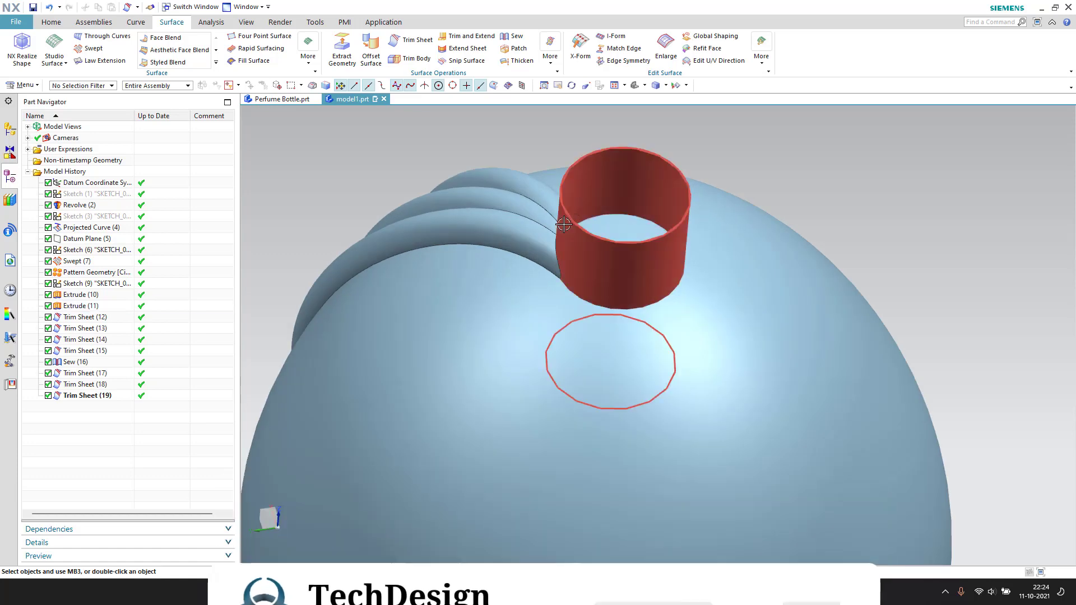
Step: Hide the upper cylinder again with Ctrl+B
click(560, 244)
key(ctrl+b)
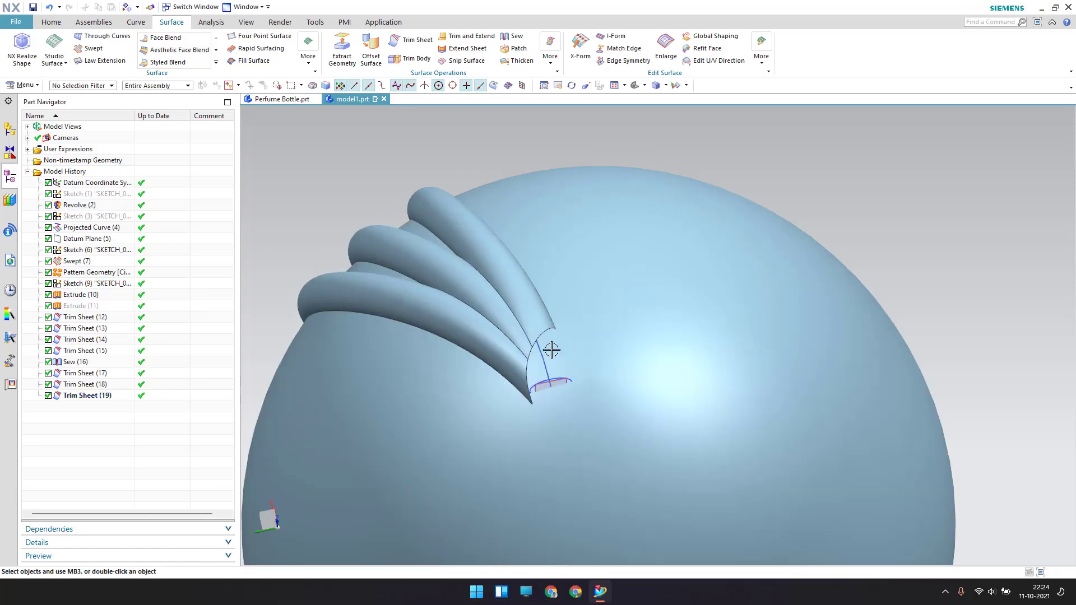
scroll(561, 312, down, 5)
mouse_move(562, 312)
middle_down()
mouse_move(572, 279)
mouse_move(636, 365)
mouse_move(636, 351)
mouse_move(579, 290)
middle_up()
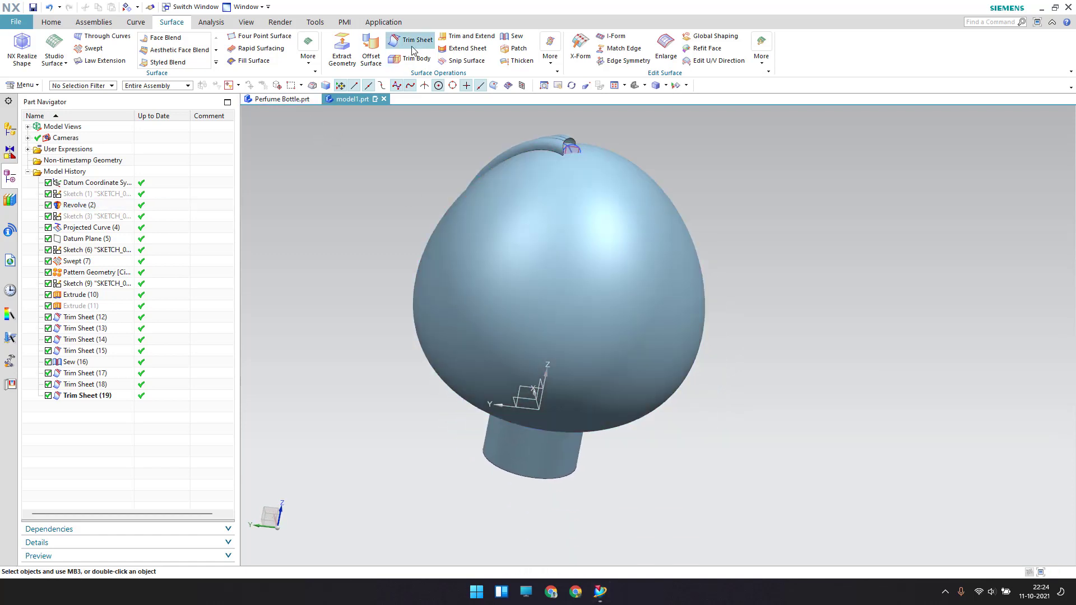
Step: Trim the egg-shaped body against the lower Extrude (10) cylinder
click(550, 269)
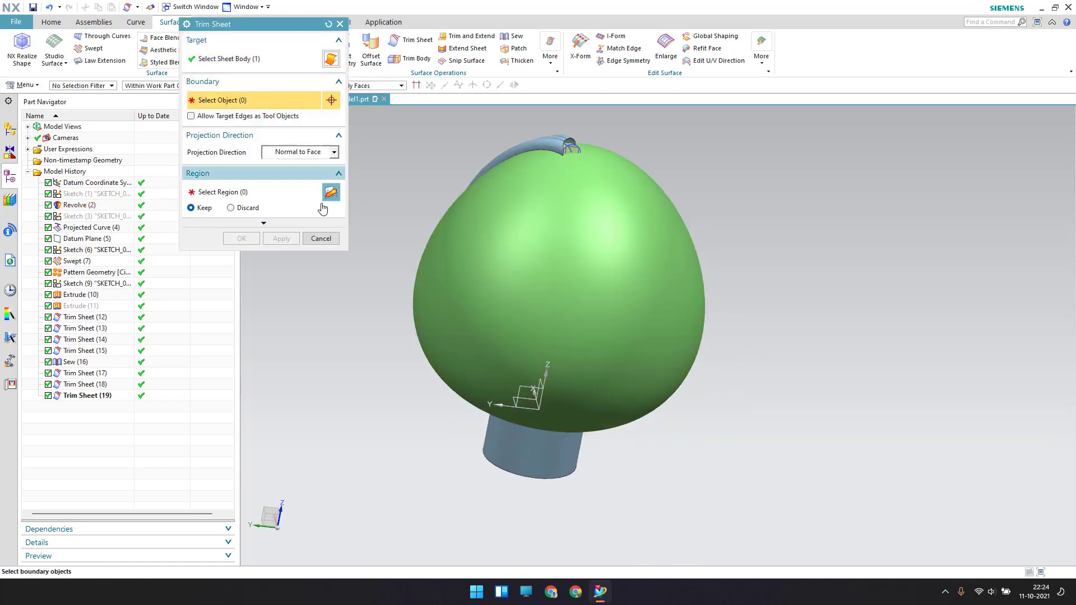
click(523, 445)
mouse_move(625, 333)
middle_down()
mouse_move(641, 233)
mouse_move(651, 250)
mouse_move(634, 265)
middle_up()
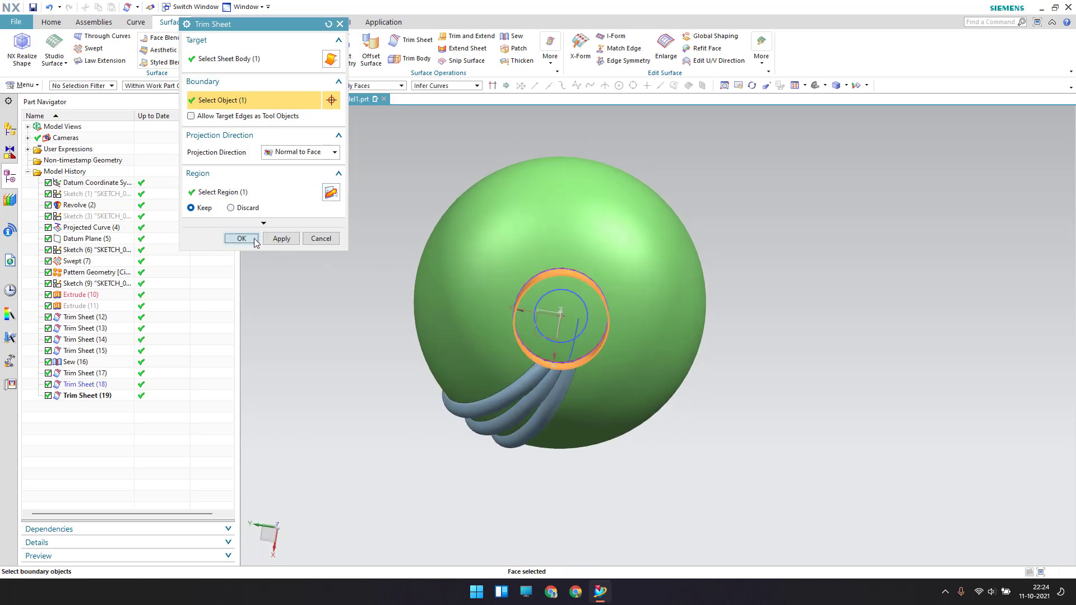
click(252, 239)
scroll(586, 297, up, 5)
scroll(611, 301, down, 5)
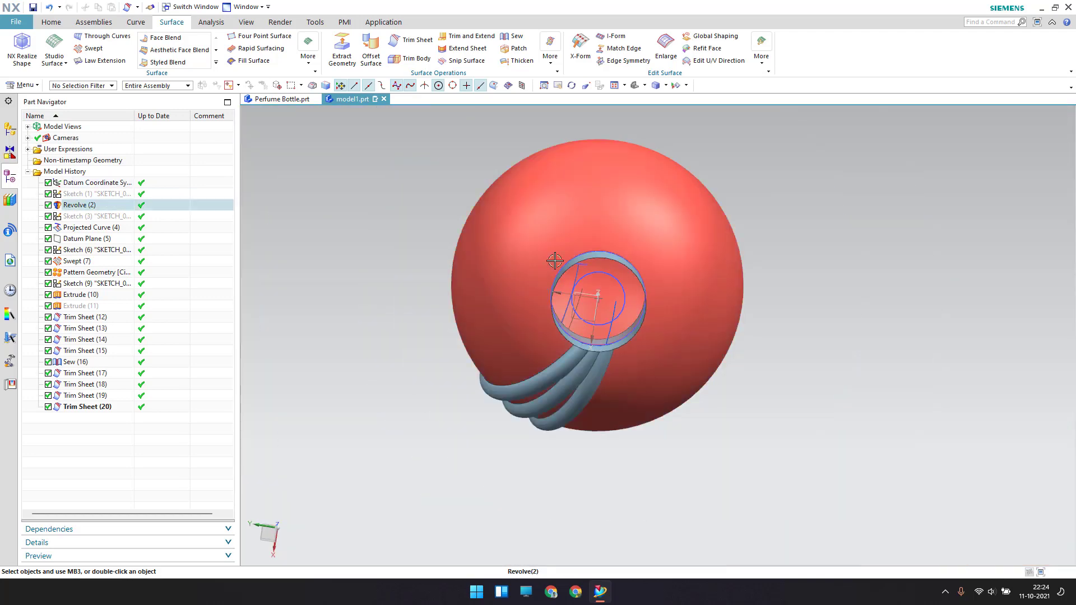
middle_drag(552, 257, 531, 362)
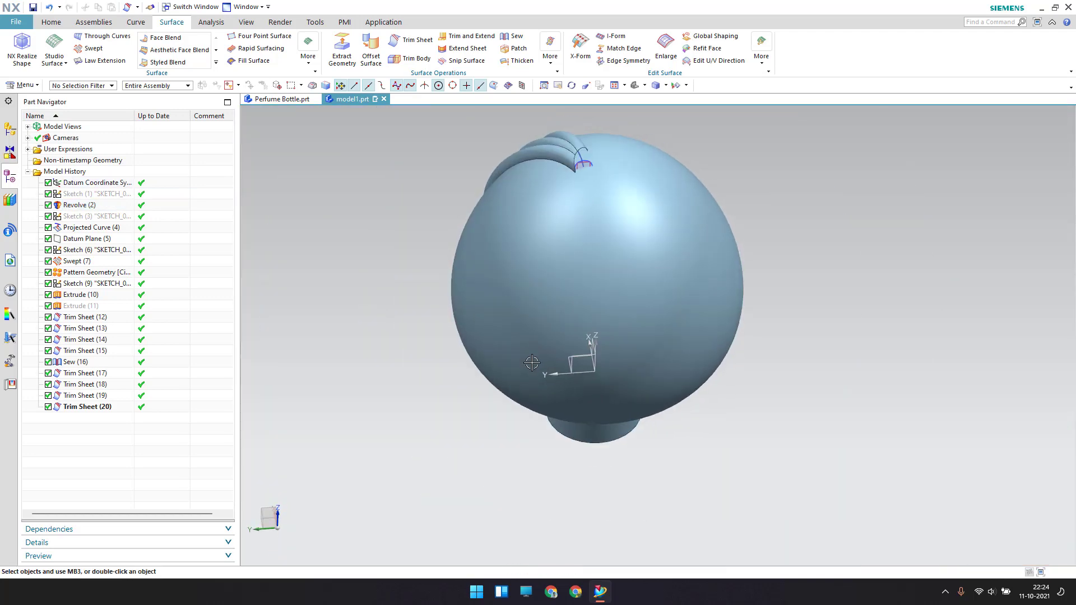
Step: Show Extrude (11) and trim the egg body against that upper cylinder
right_click(104, 309)
click(140, 8)
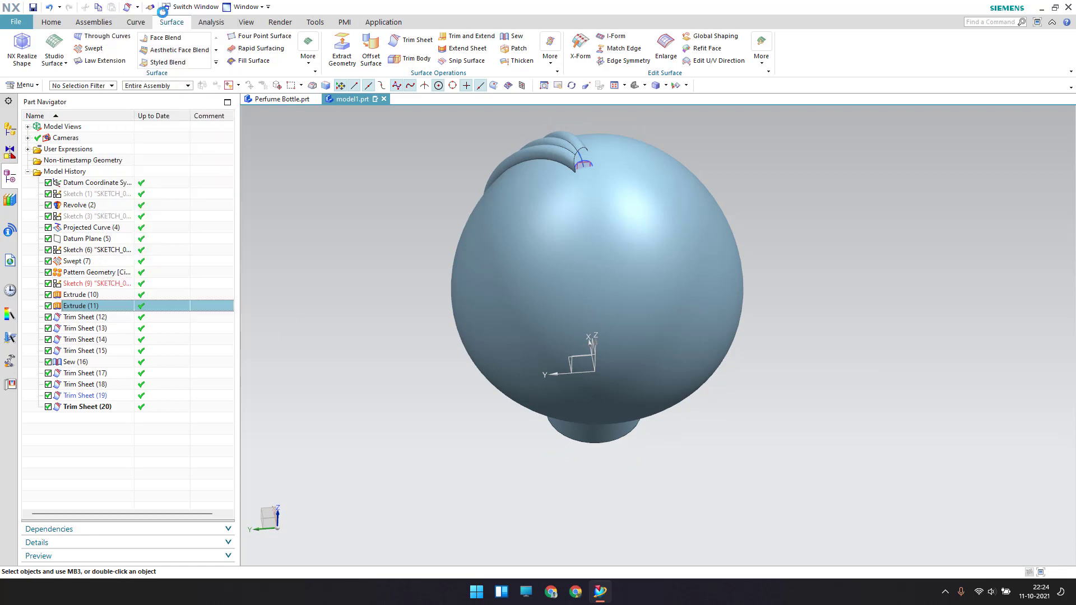
scroll(561, 139, up, 3)
click(409, 39)
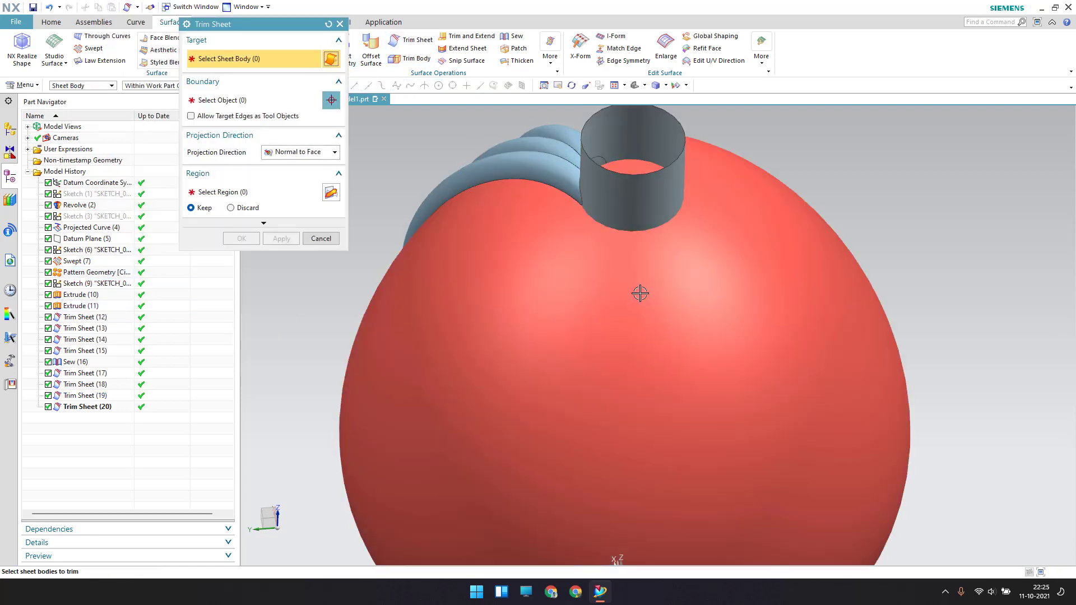
click(639, 292)
click(224, 100)
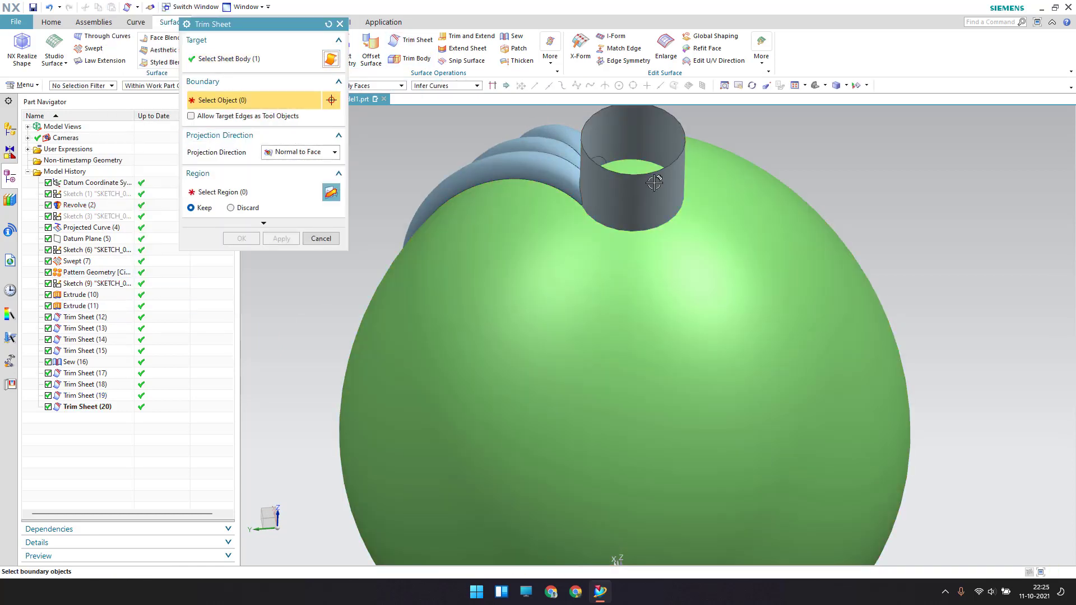
click(601, 220)
click(257, 239)
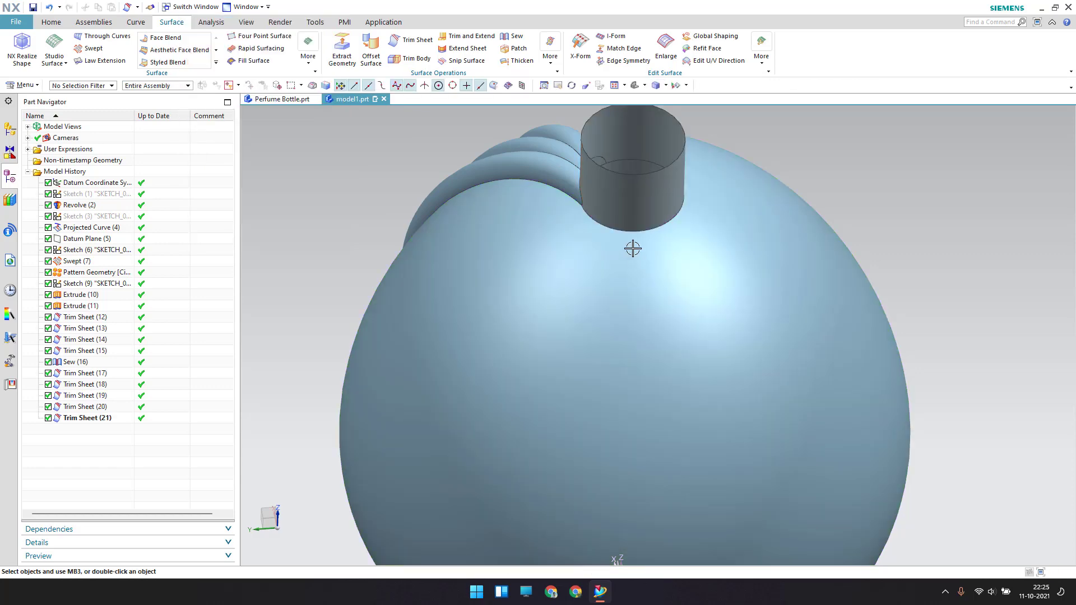
mouse_move(641, 218)
middle_down()
mouse_move(641, 335)
mouse_move(638, 308)
mouse_move(718, 286)
mouse_move(701, 280)
mouse_move(709, 296)
middle_up()
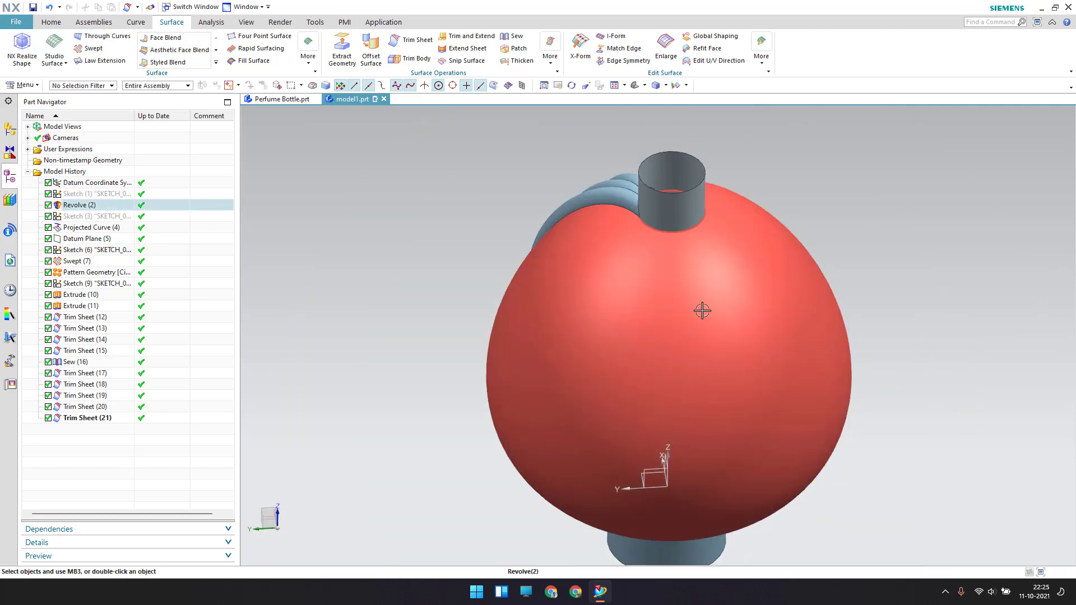
click(415, 40)
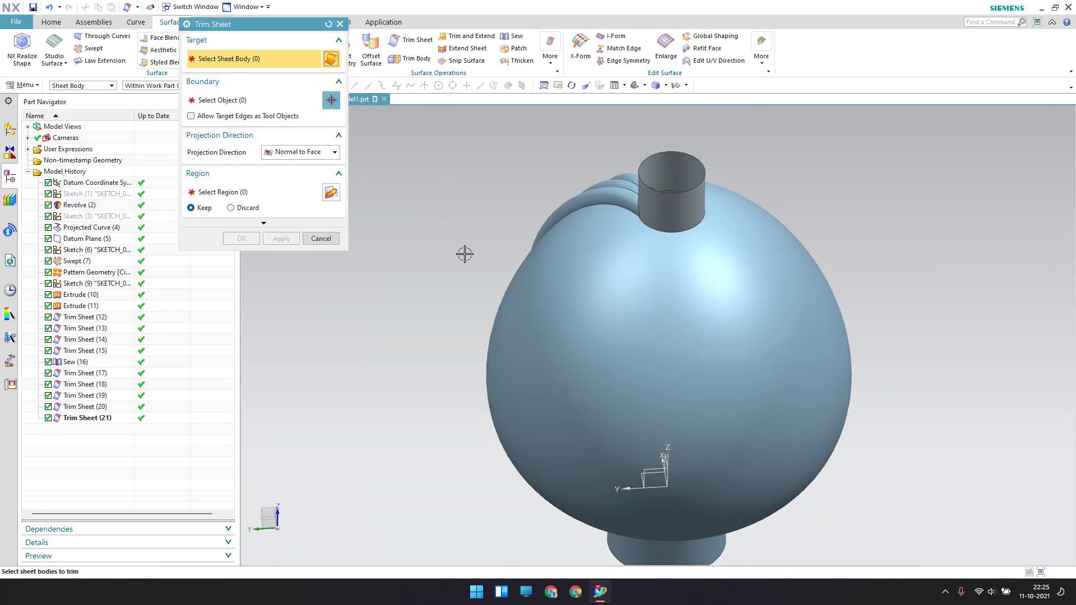
click(575, 298)
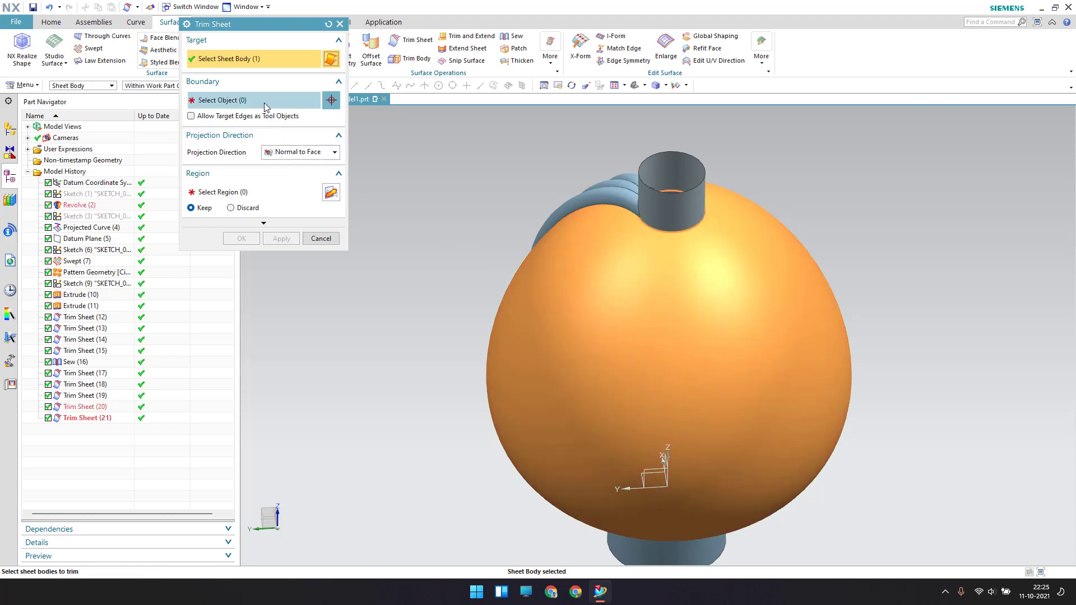
click(589, 216)
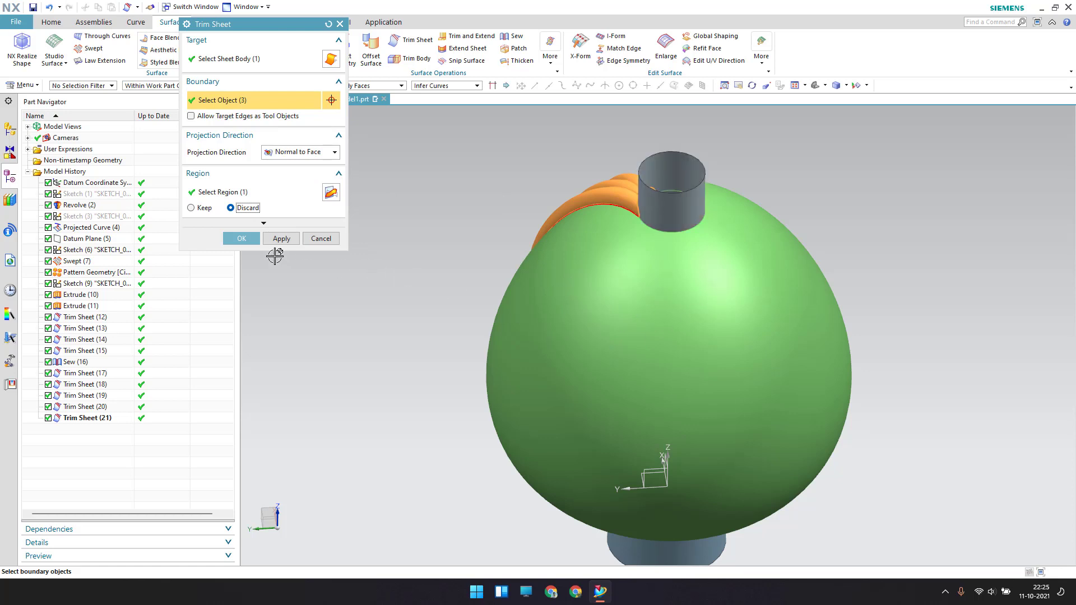
click(242, 238)
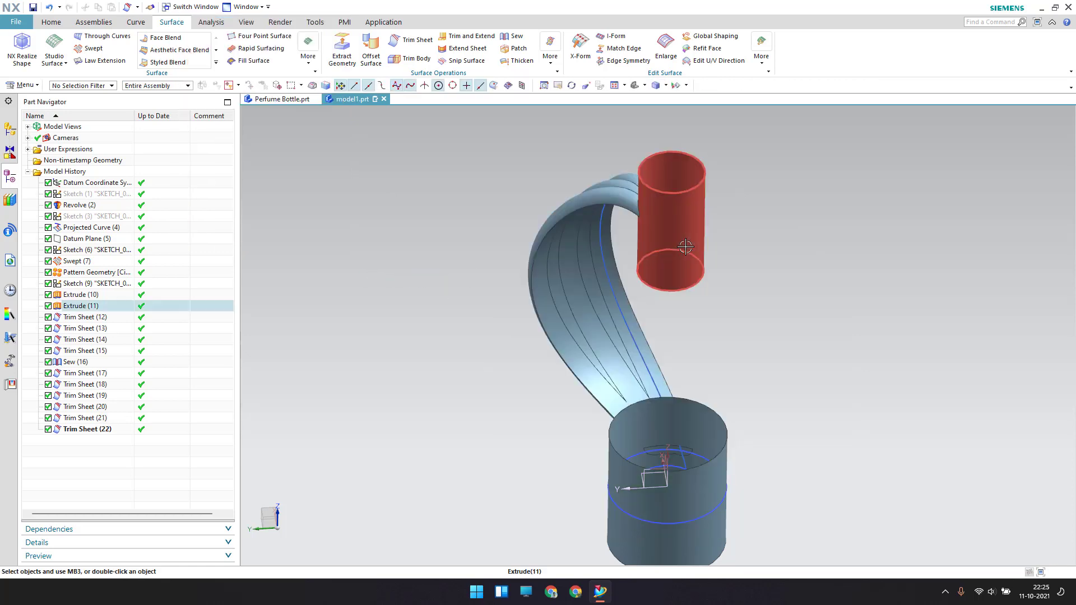
click(707, 493)
key(ctrl+b)
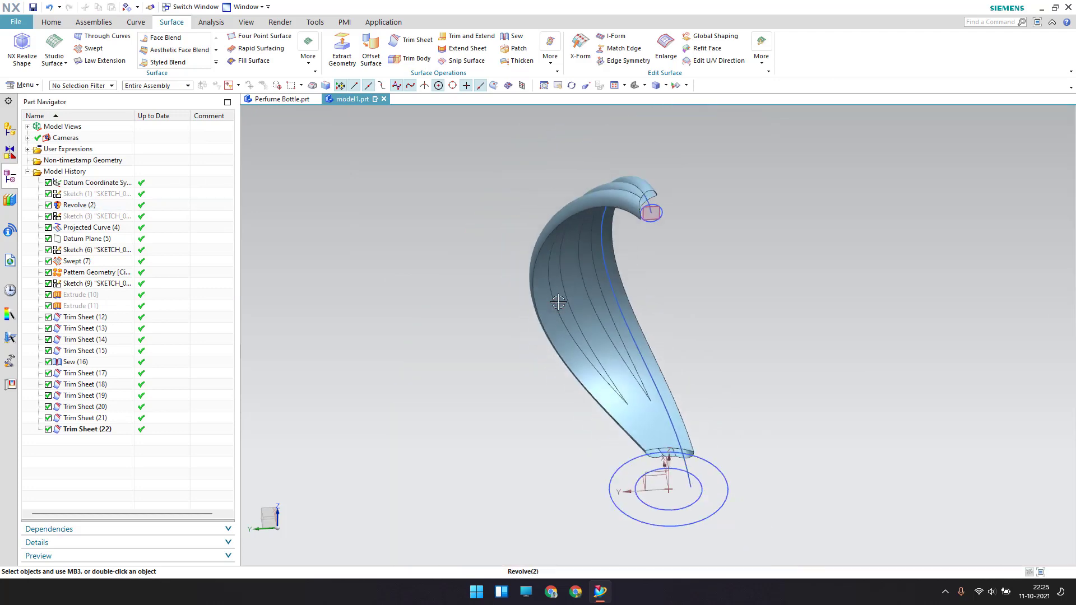
middle_drag(555, 297, 571, 276)
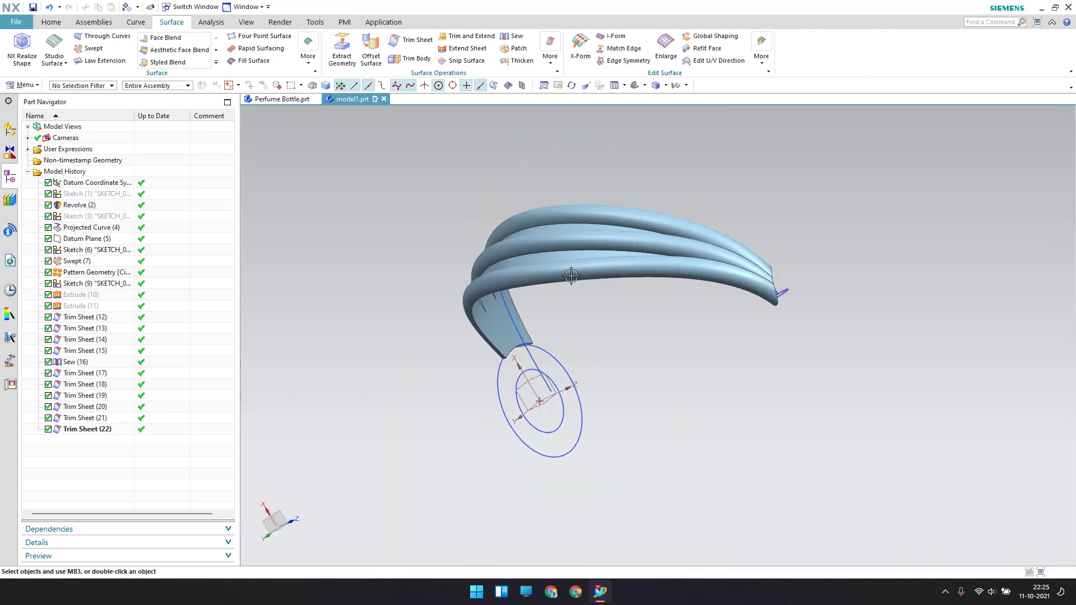
scroll(570, 276, up, 4)
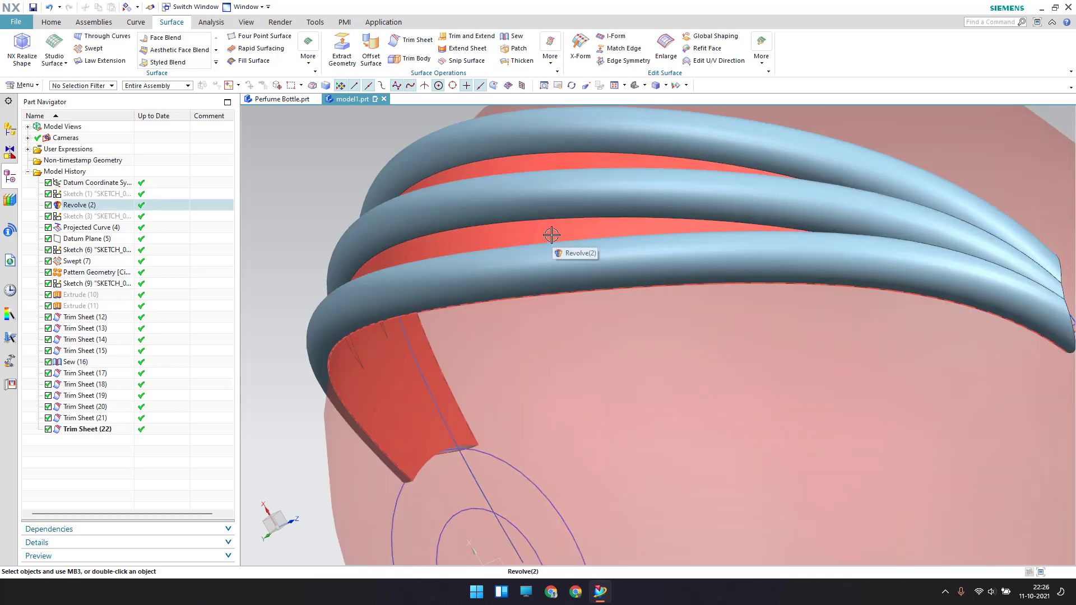
middle_drag(552, 234, 557, 241)
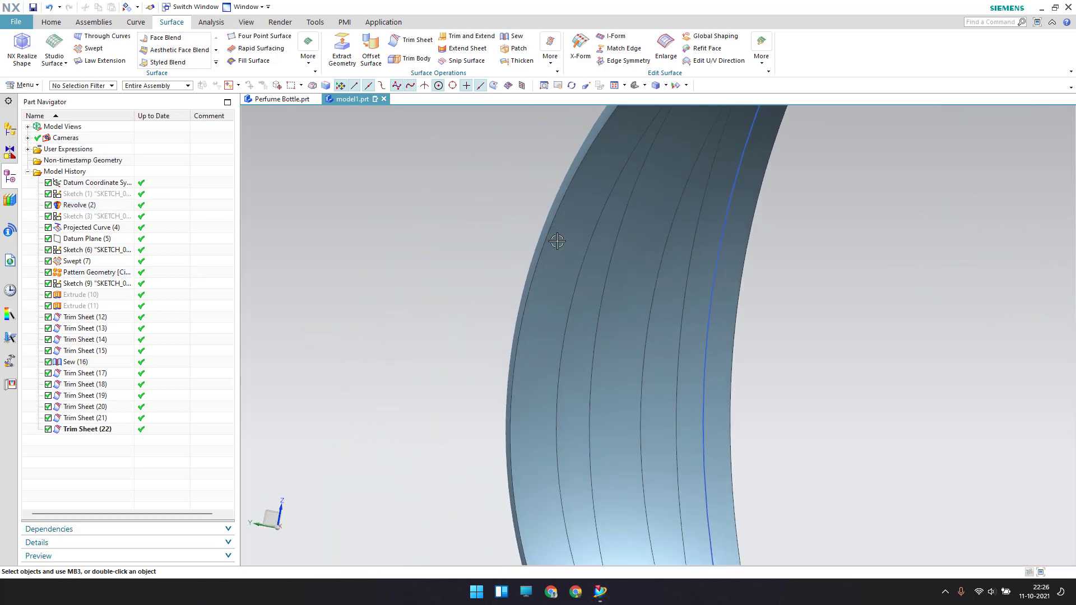
scroll(531, 392, down, 10)
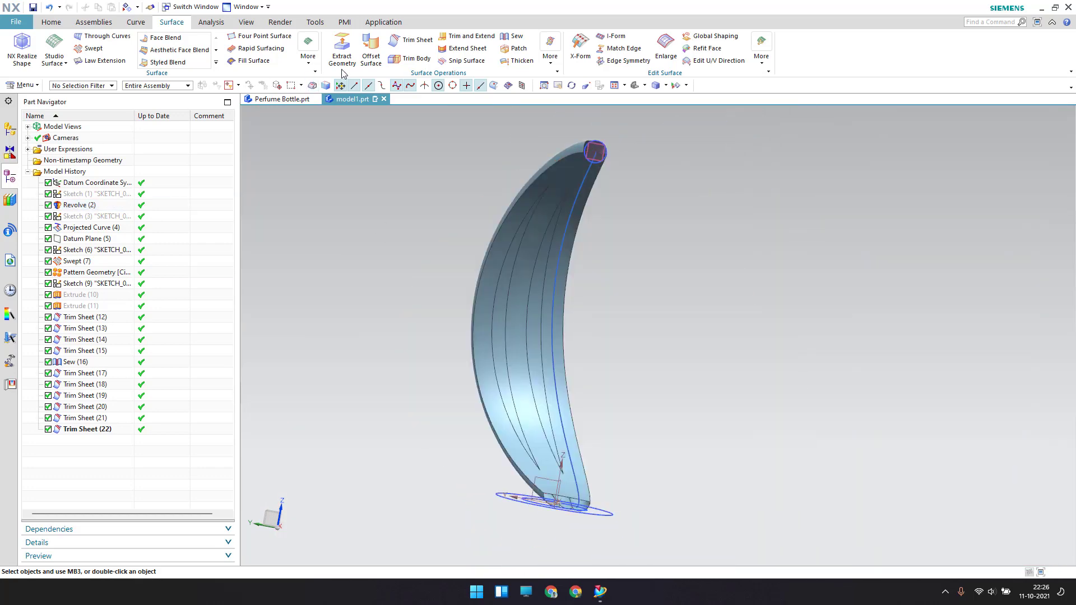
Step: Trim the older Revolve sheet using the Pattern Geometry tube faces as boundary
click(411, 40)
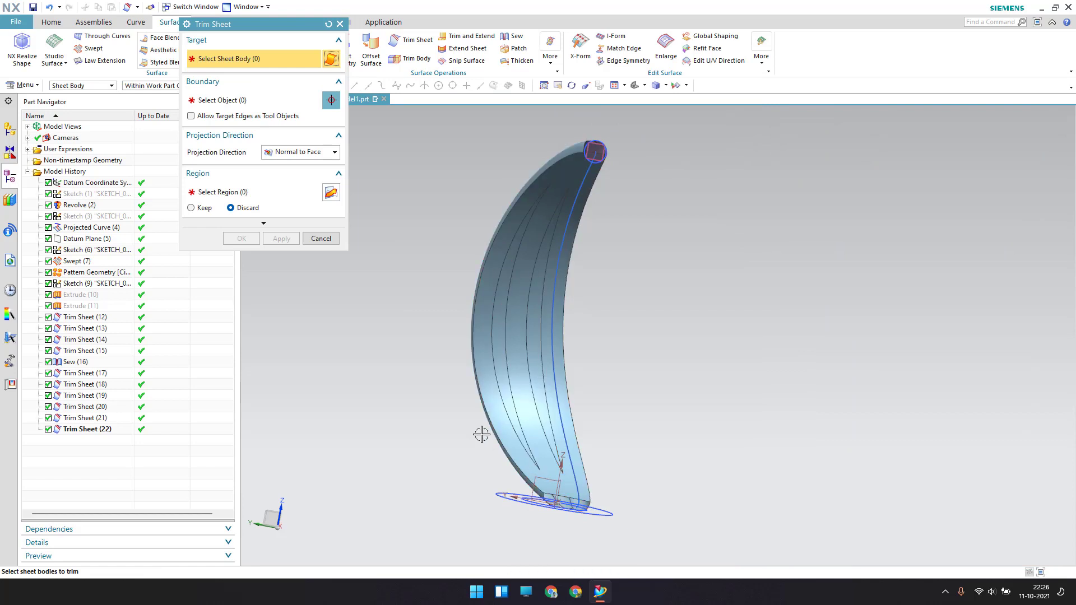
scroll(481, 434, up, 5)
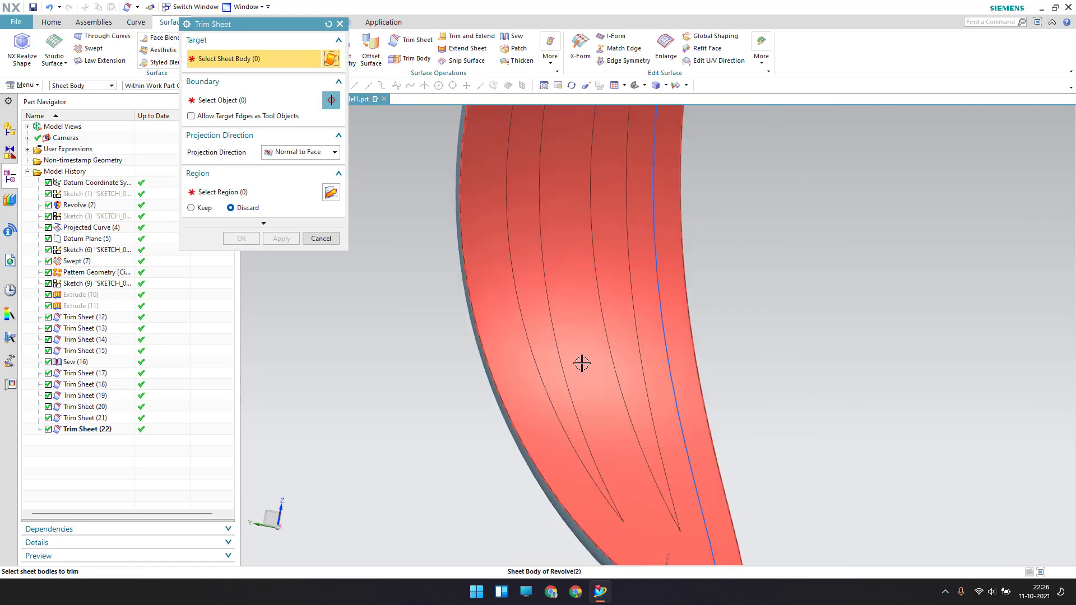
click(582, 364)
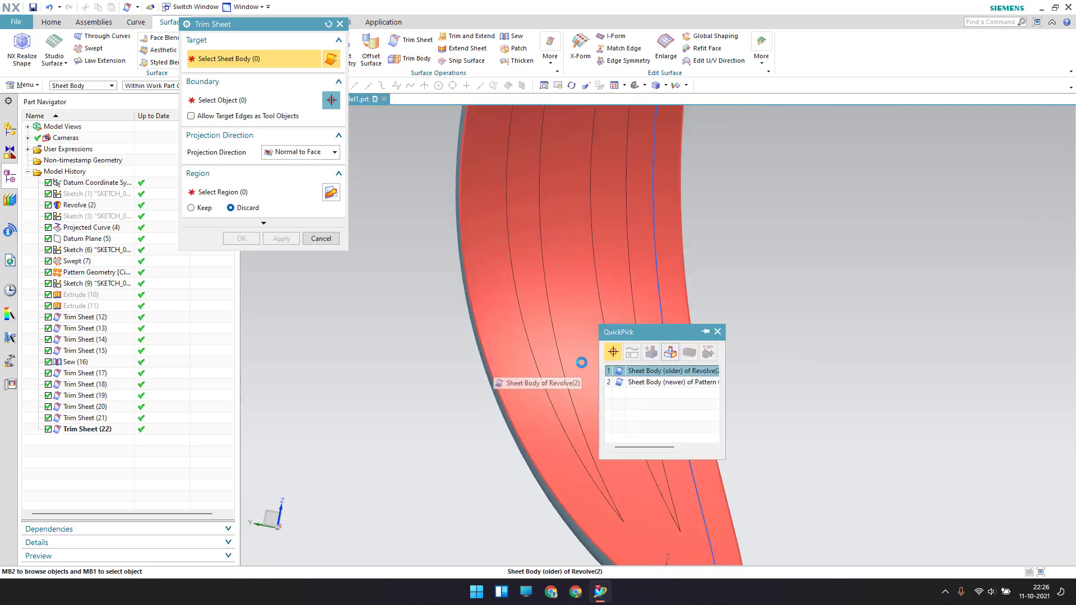
click(606, 372)
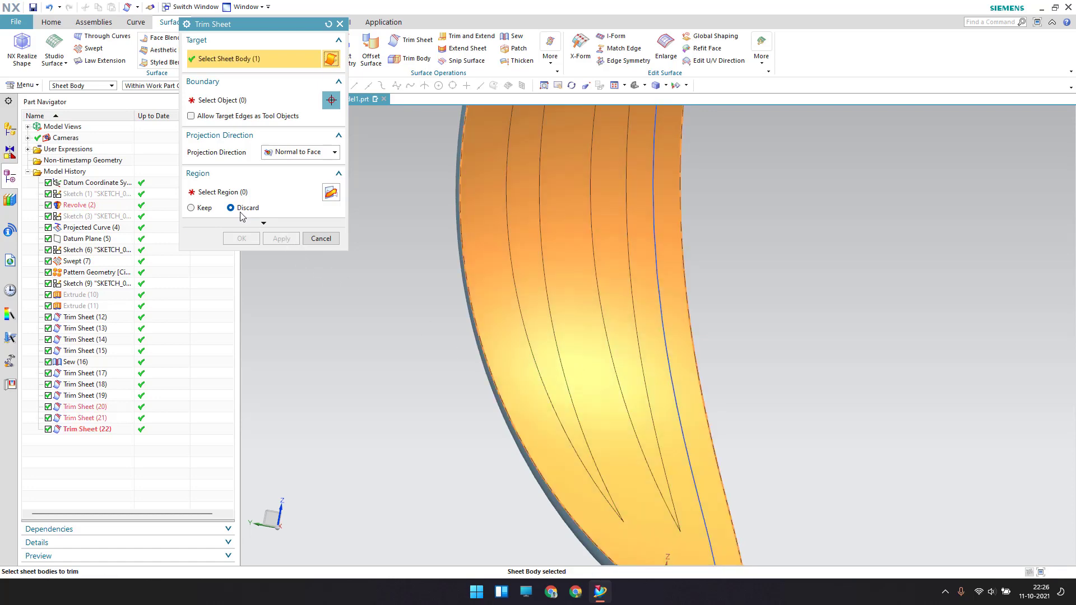
click(224, 100)
scroll(587, 359, down, 5)
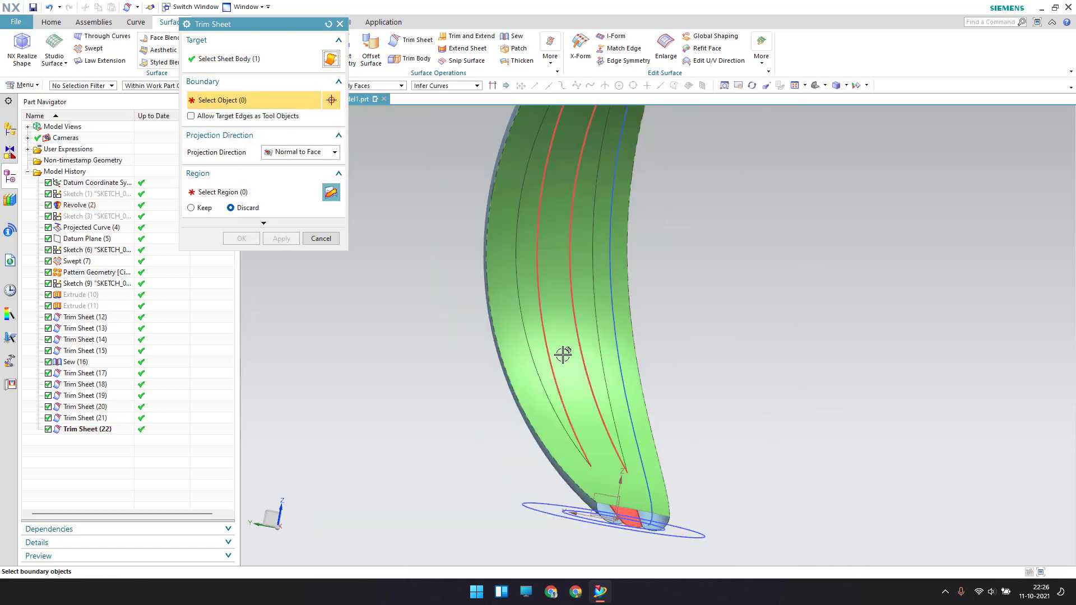
middle_drag(585, 387, 576, 183)
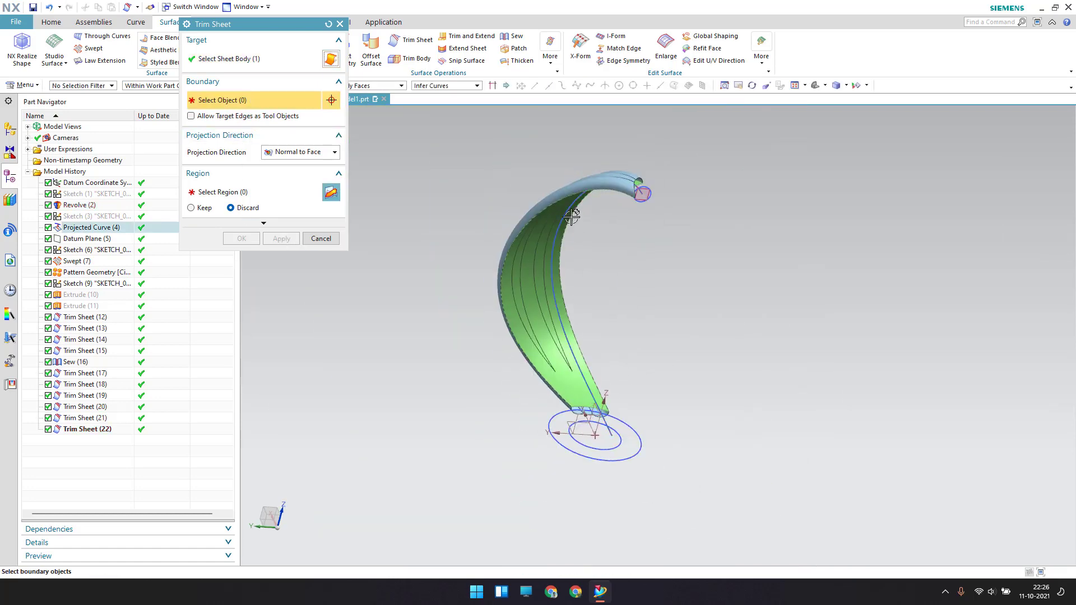
click(530, 244)
click(239, 240)
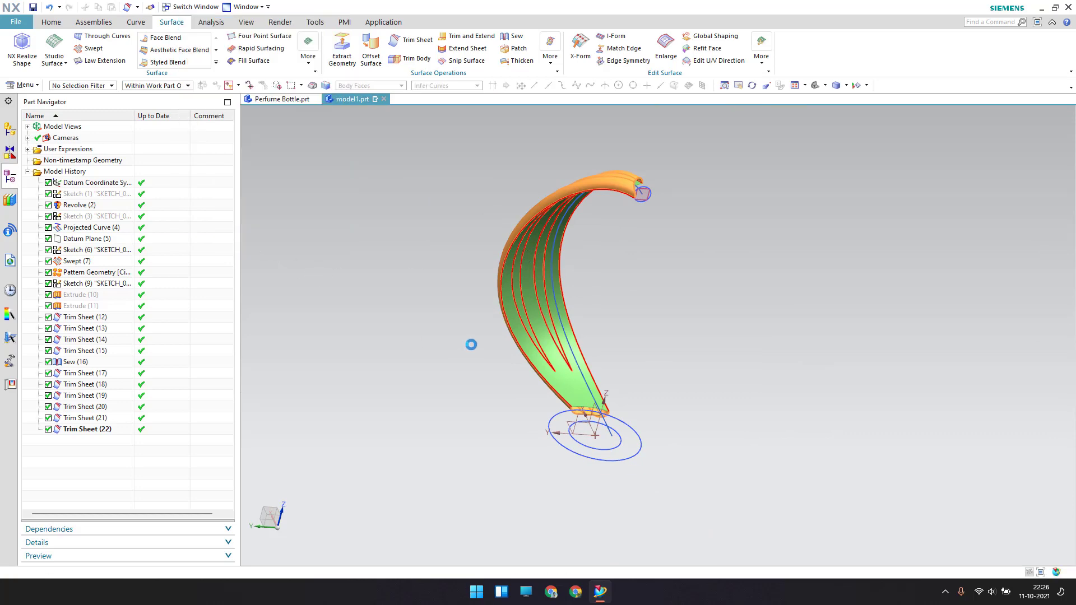
scroll(529, 318, down, 4)
scroll(529, 318, up, 5)
scroll(530, 318, up, 2)
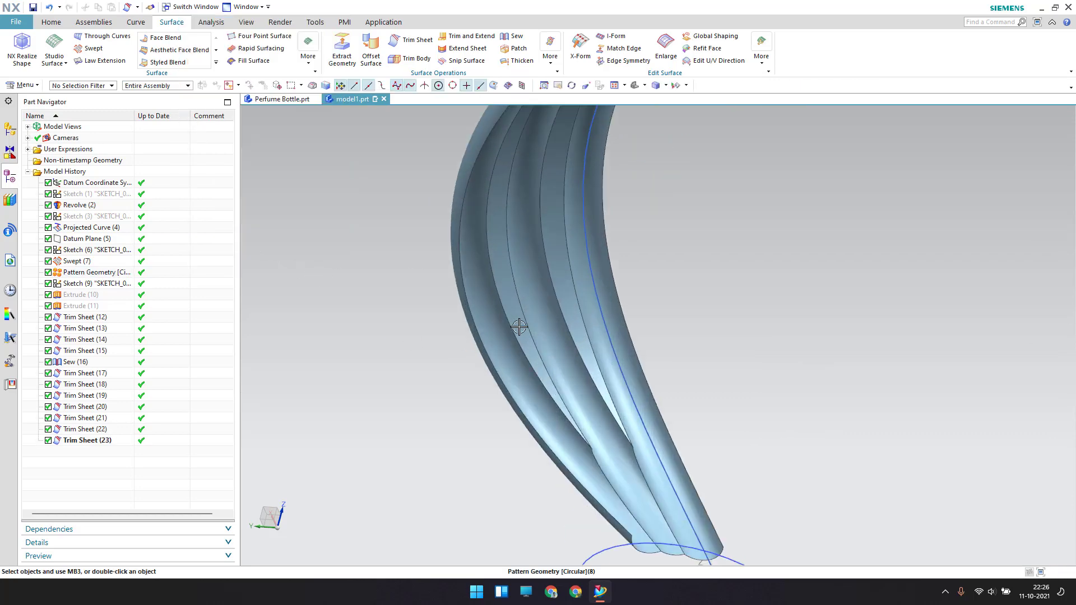
scroll(521, 317, up, 1)
scroll(526, 319, up, 2)
scroll(553, 329, up, 2)
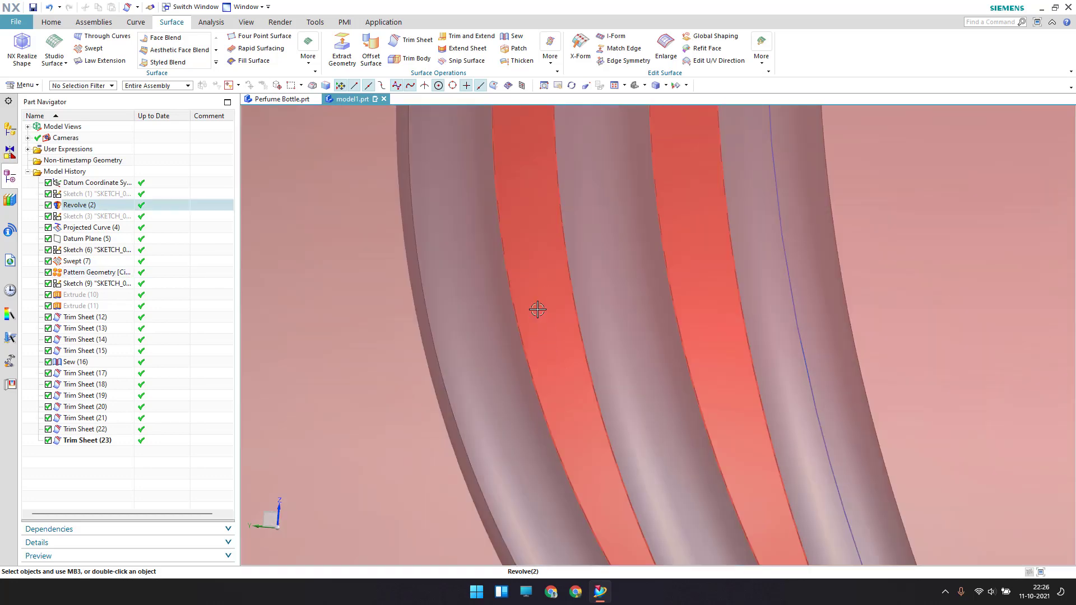
scroll(616, 314, down, 3)
scroll(667, 330, up, 3)
scroll(673, 325, down, 3)
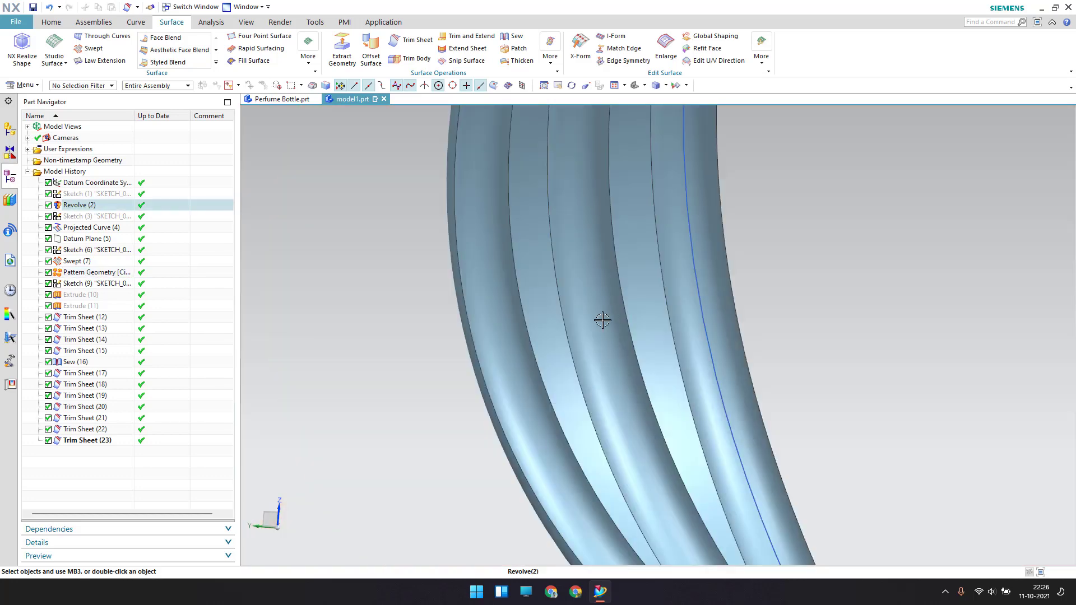
scroll(616, 324, up, 2)
scroll(587, 326, down, 3)
scroll(616, 320, up, 2)
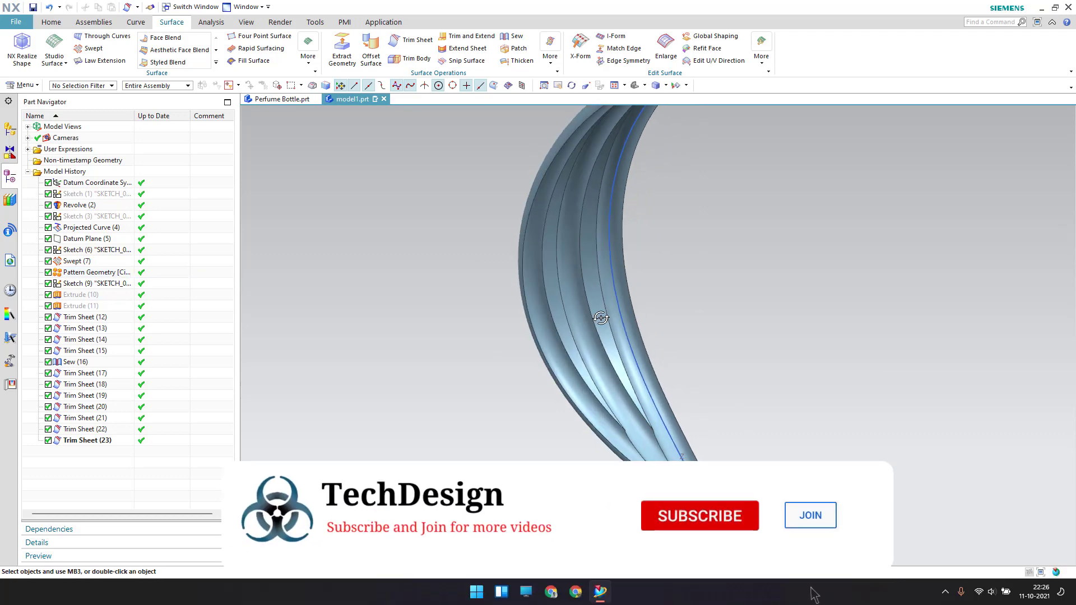
scroll(628, 311, up, 2)
scroll(555, 334, down, 3)
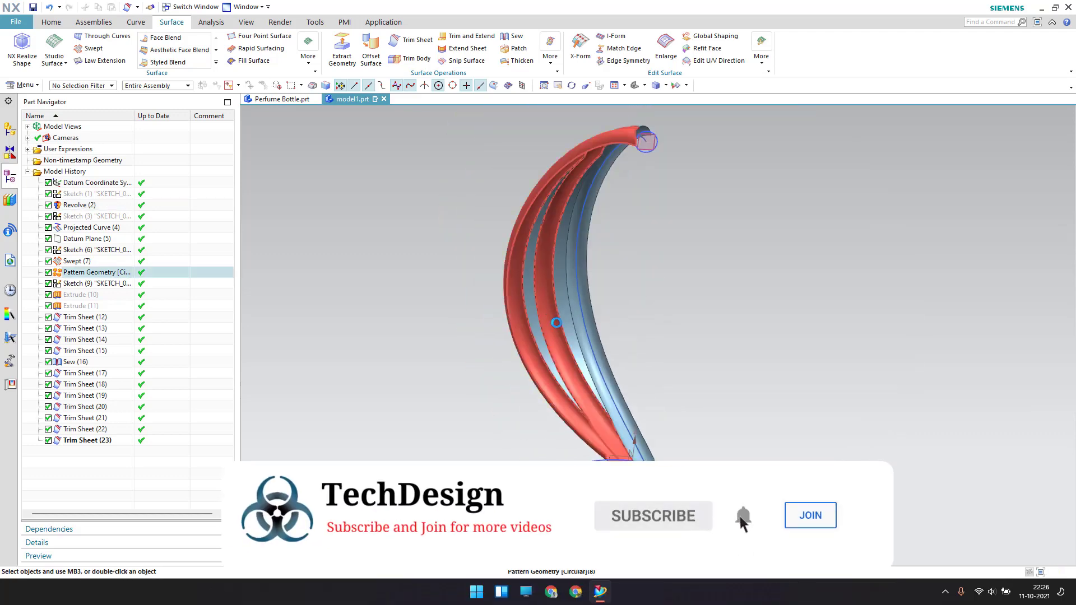
Step: Start a second Trim Sheet, reach its region options, then cancel it
click(418, 45)
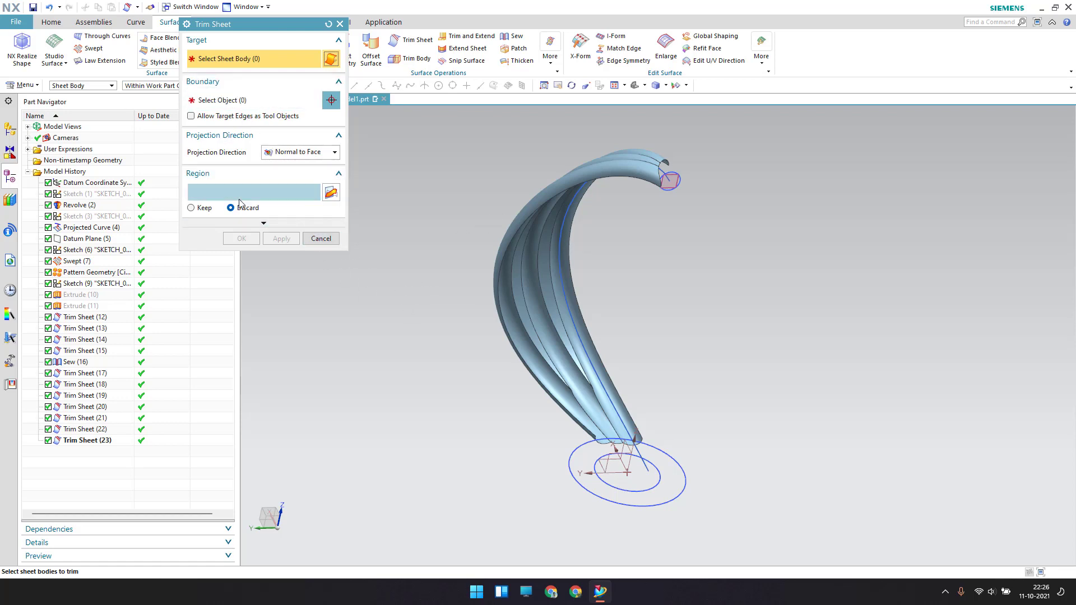
click(200, 187)
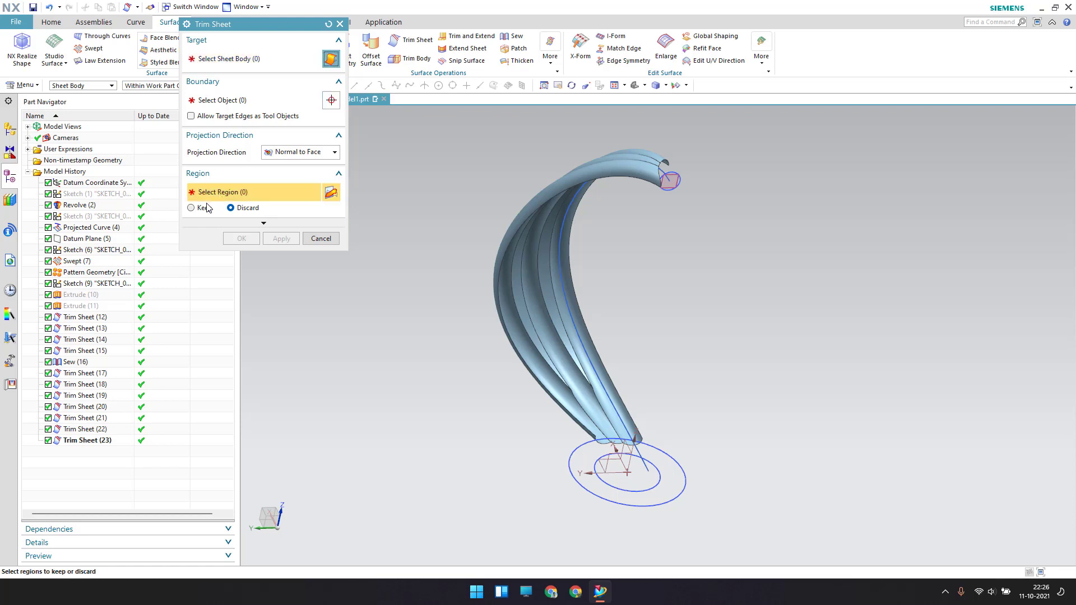
click(313, 240)
scroll(404, 210, up, 1)
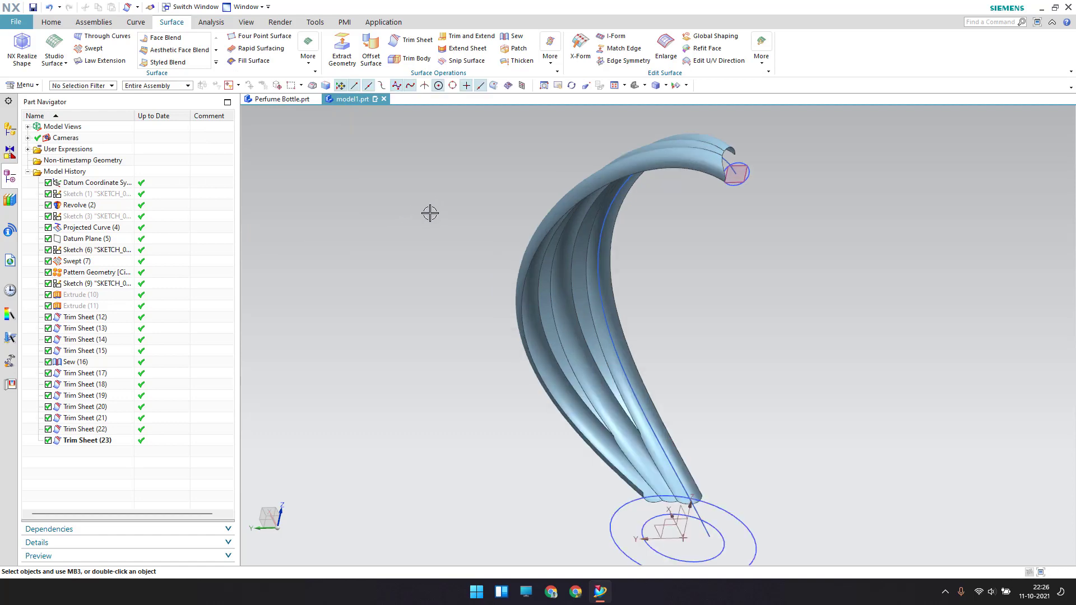
Step: Attempt an offset surface on the Pattern Geometry faces, then abandon it
middle_drag(576, 317, 576, 343)
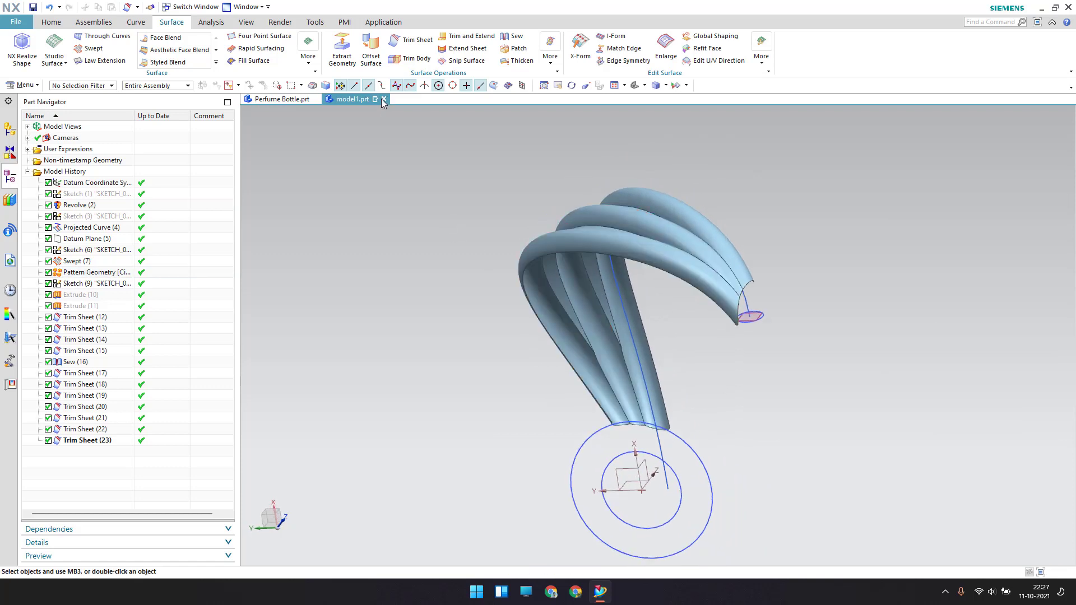
click(376, 63)
scroll(510, 206, up, 3)
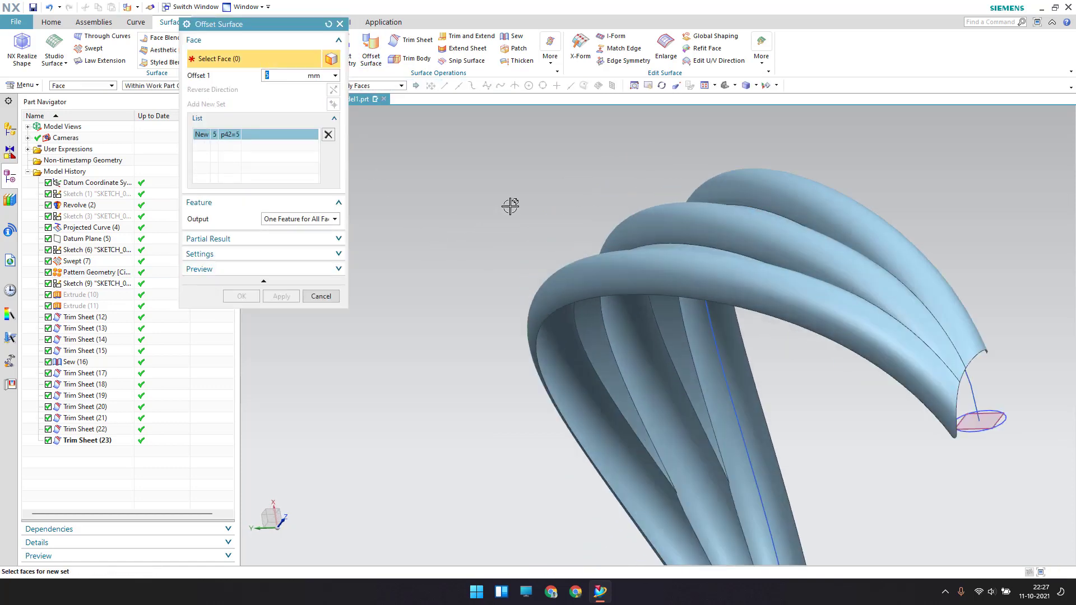
click(698, 231)
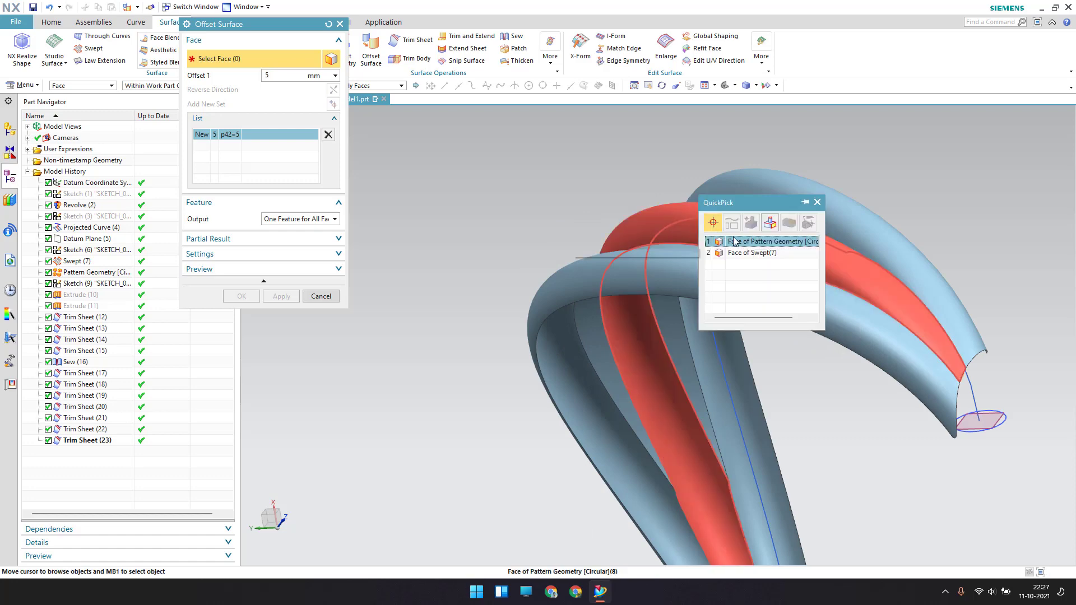
click(734, 241)
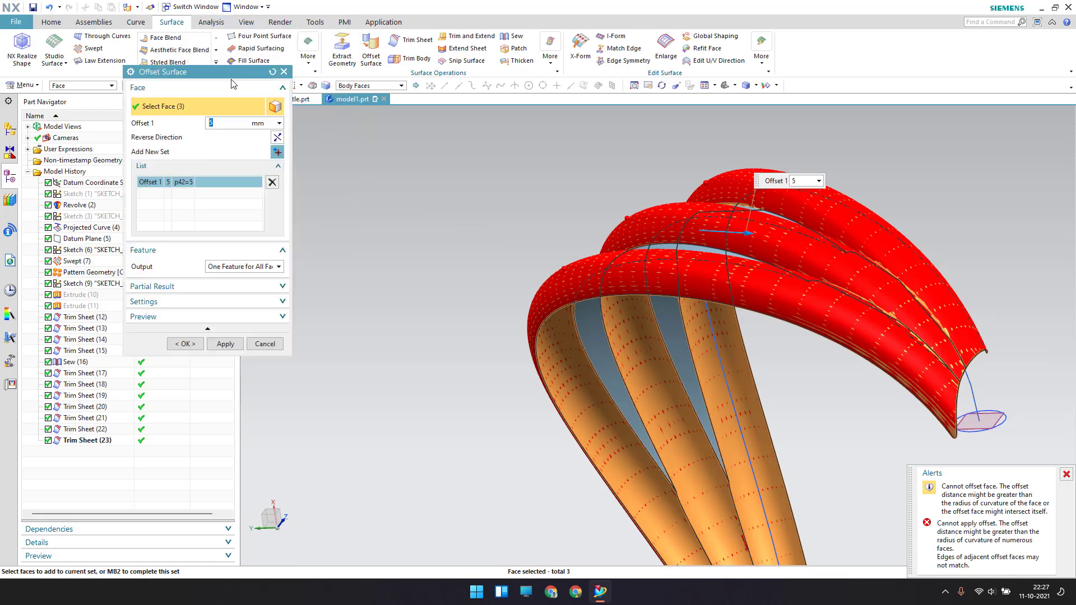
click(277, 80)
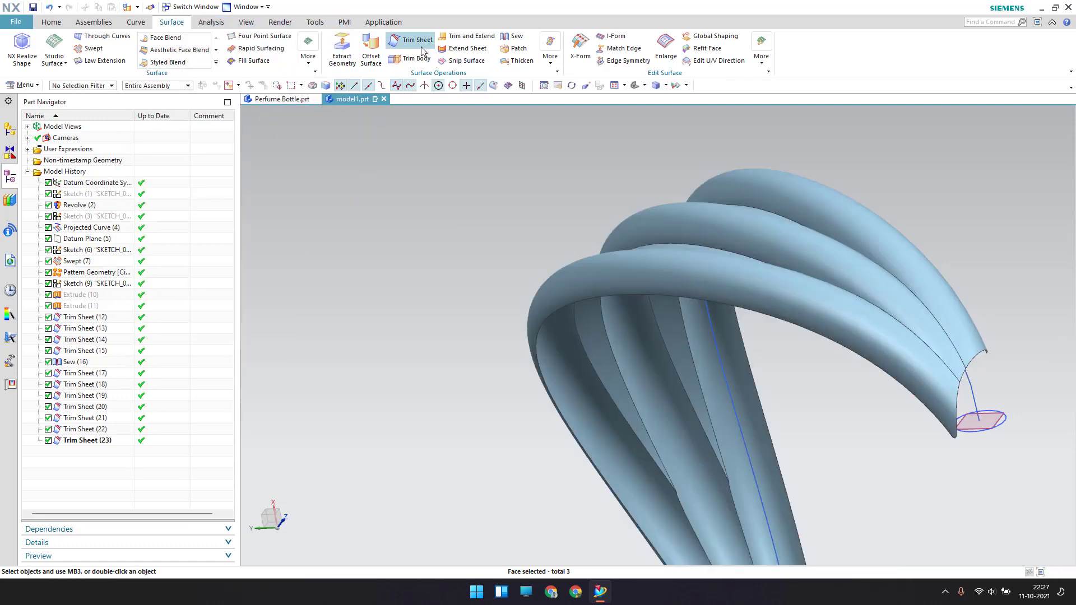
Step: Create a 0 mm Offset Surface from single-picked pattern tube faces
click(371, 49)
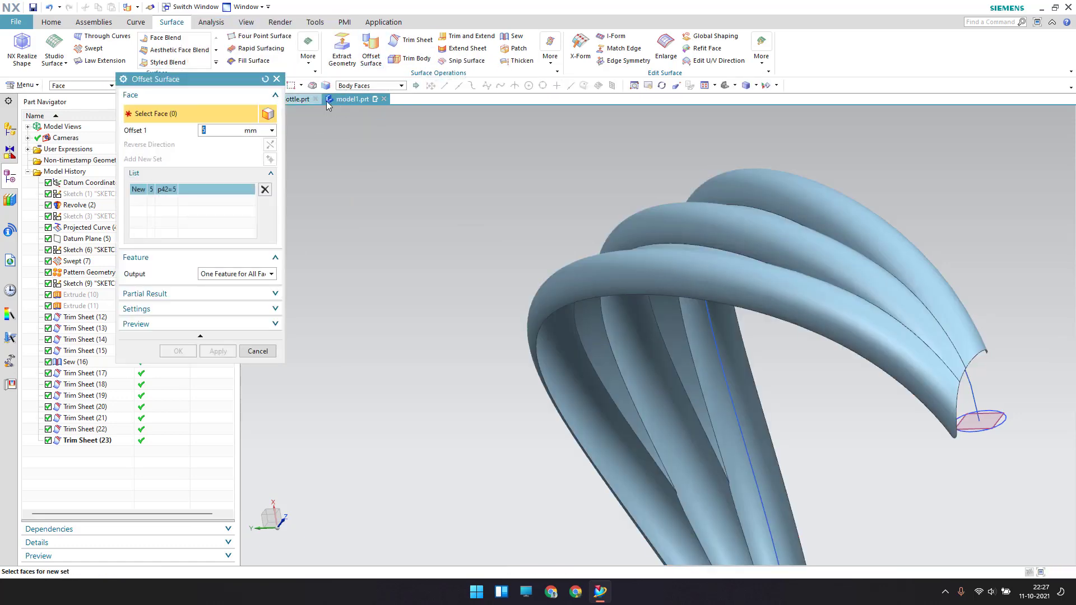
click(355, 86)
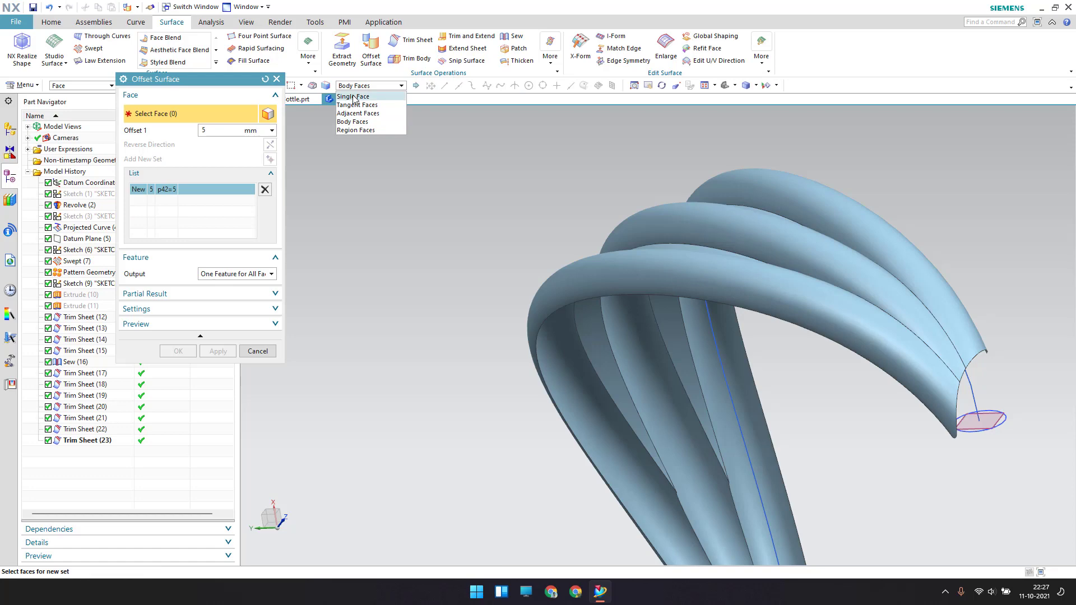
click(680, 230)
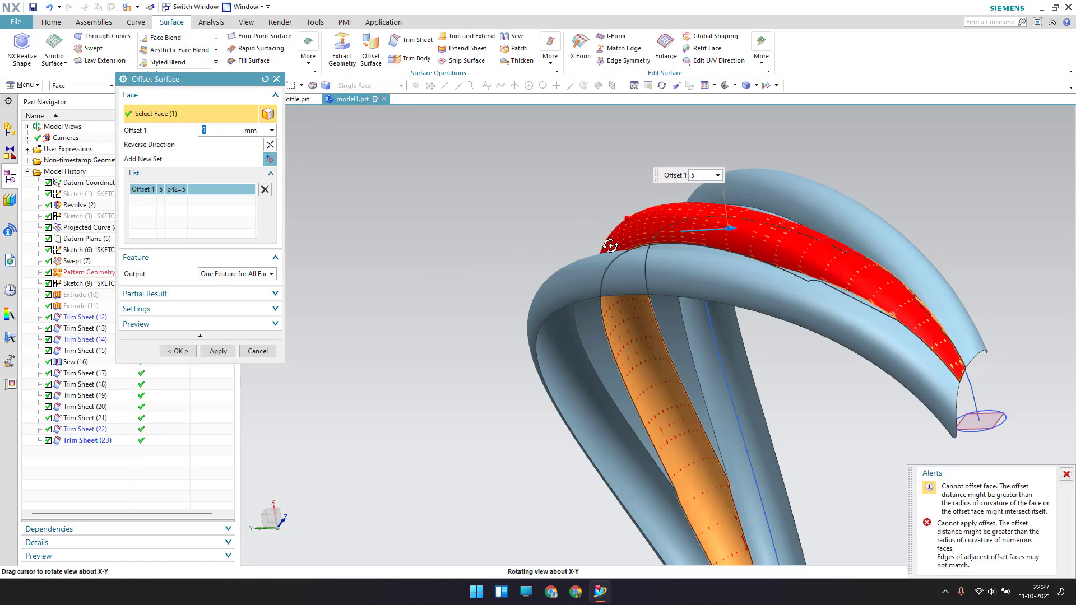
mouse_move(610, 245)
middle_down()
mouse_move(670, 235)
mouse_move(588, 276)
middle_up()
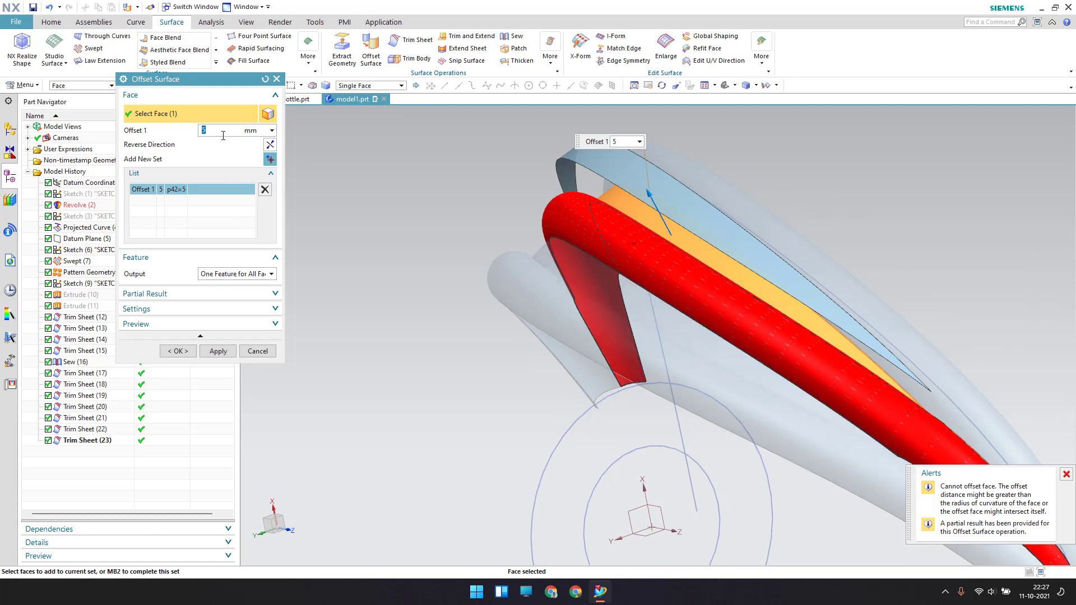
text(0)
key(Return)
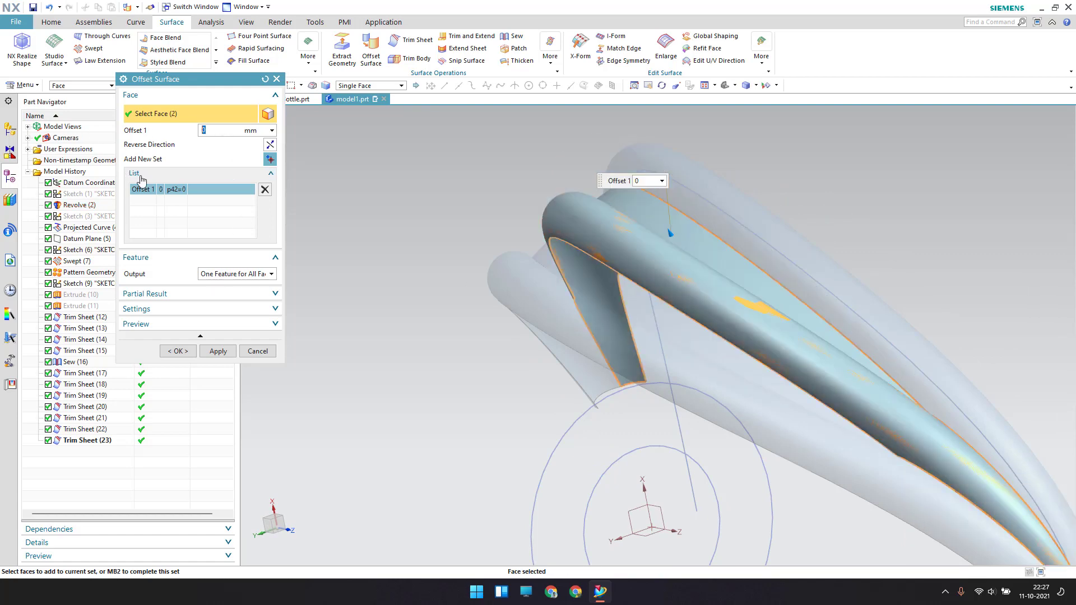
scroll(580, 230, down, 2)
scroll(579, 229, down, 1)
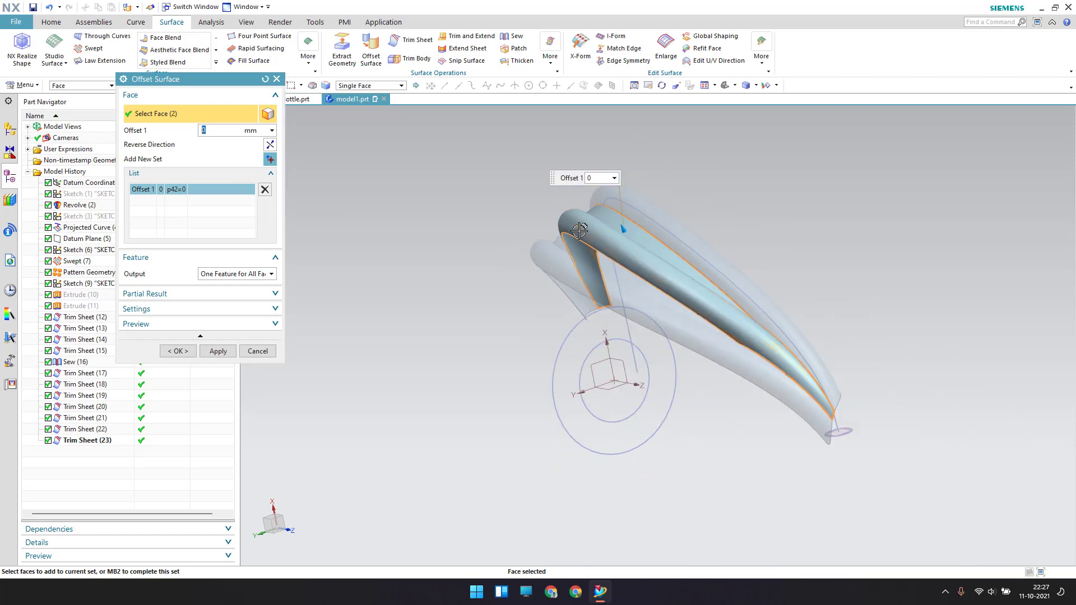
middle_drag(580, 221, 600, 215)
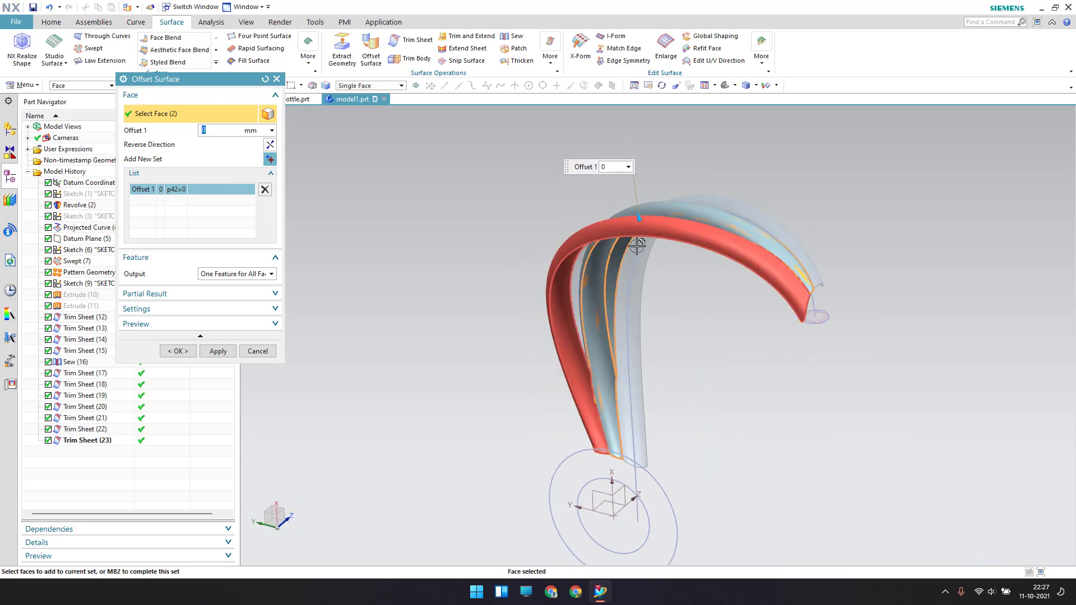
scroll(610, 246, up, 2)
scroll(615, 208, down, 2)
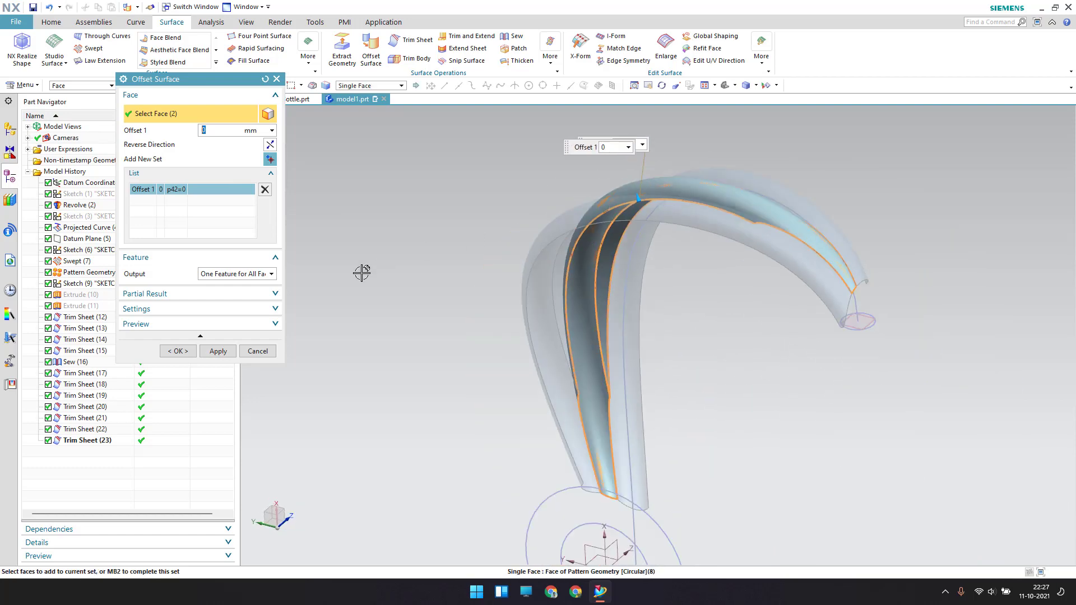
click(177, 351)
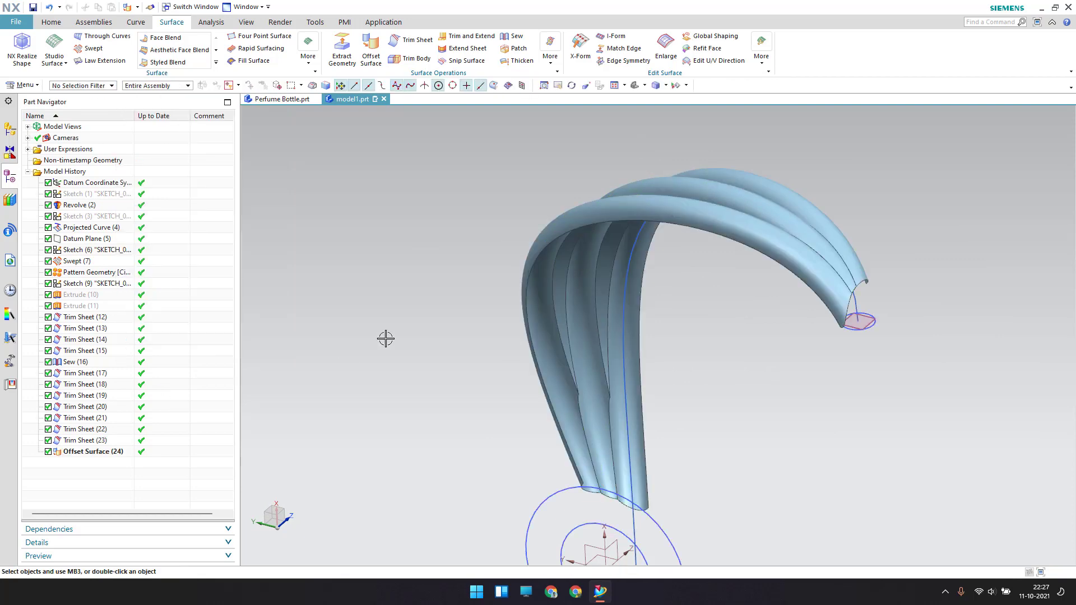
Step: Hide Revolve, Swept, Pattern Geometry, the Trim Sheets and Sew features
right_click(96, 444)
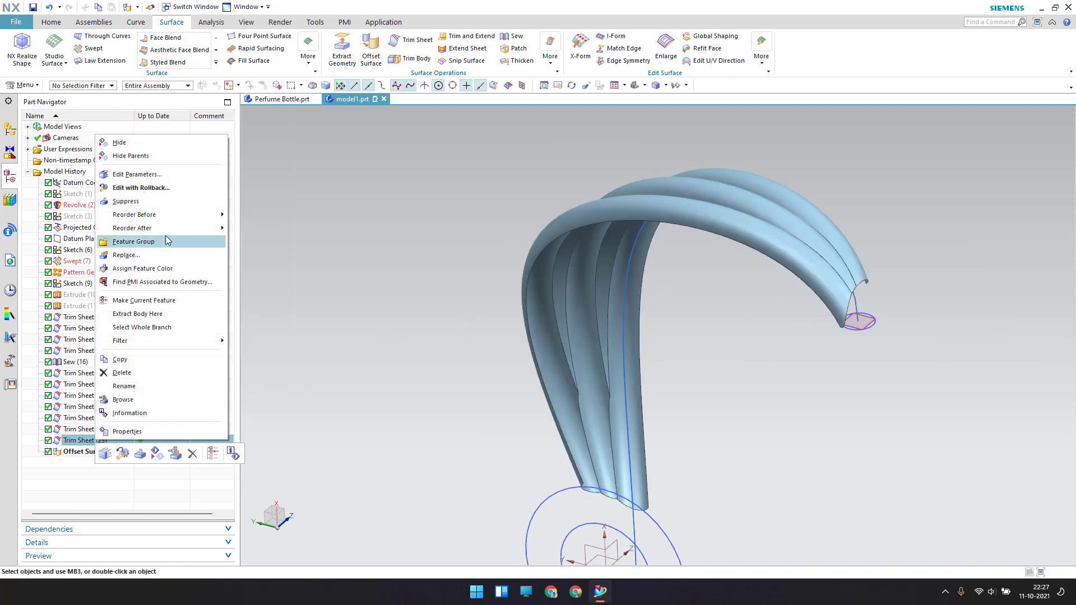
click(157, 142)
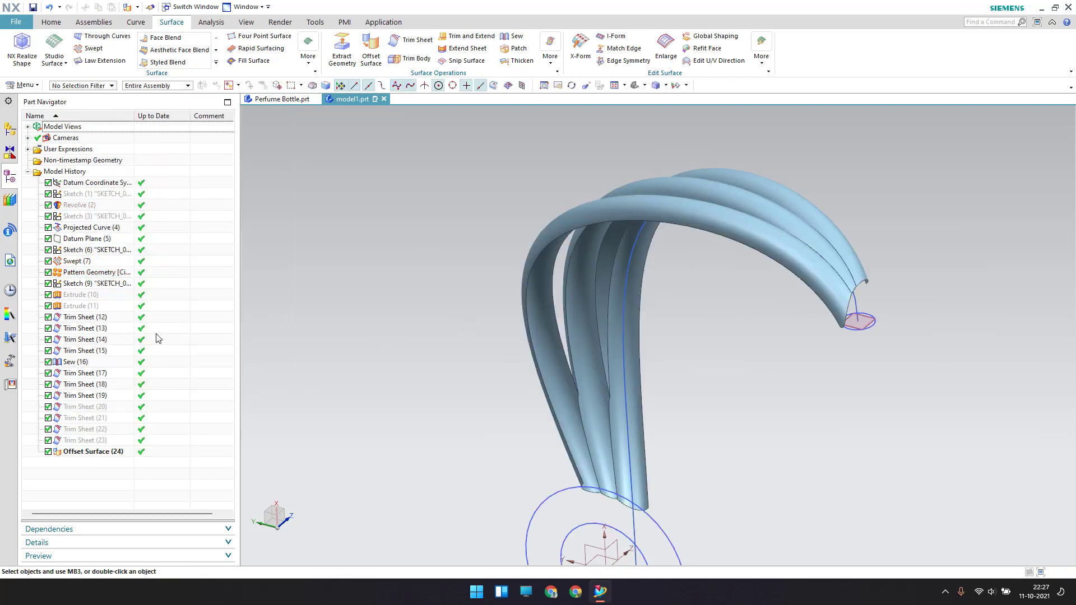
right_click(78, 399)
click(98, 129)
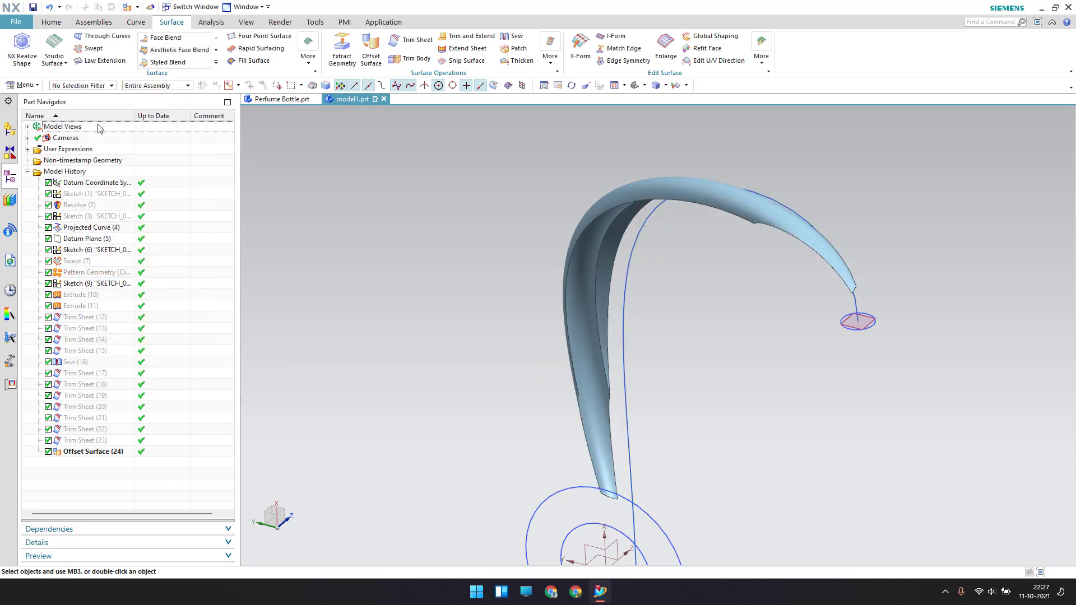
Step: Orbit and zoom around the remaining offset blade surface to inspect it
middle_drag(576, 192, 604, 190)
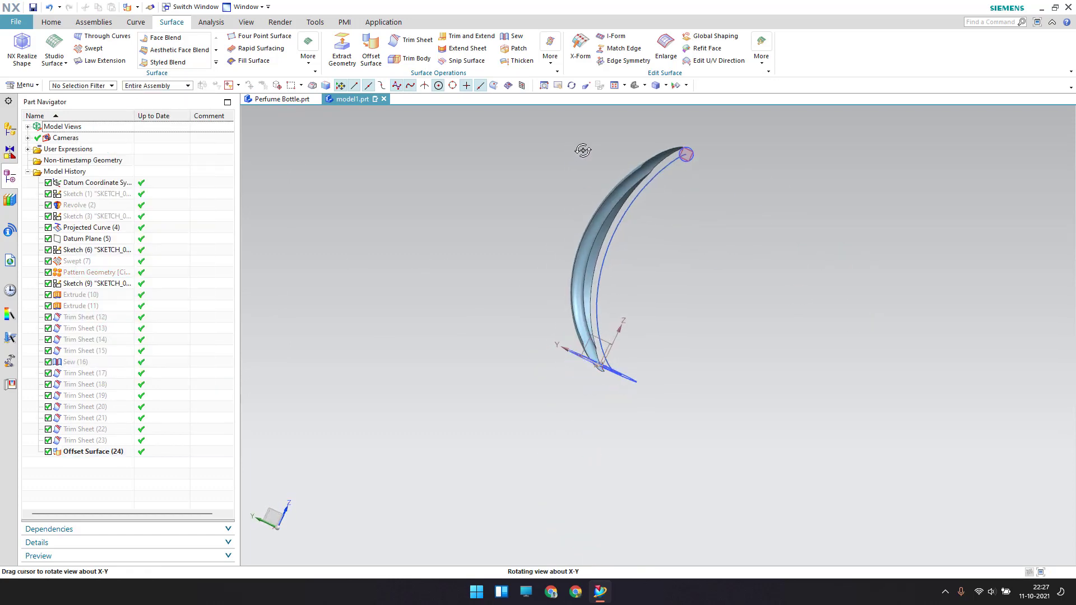
scroll(604, 190, up, 3)
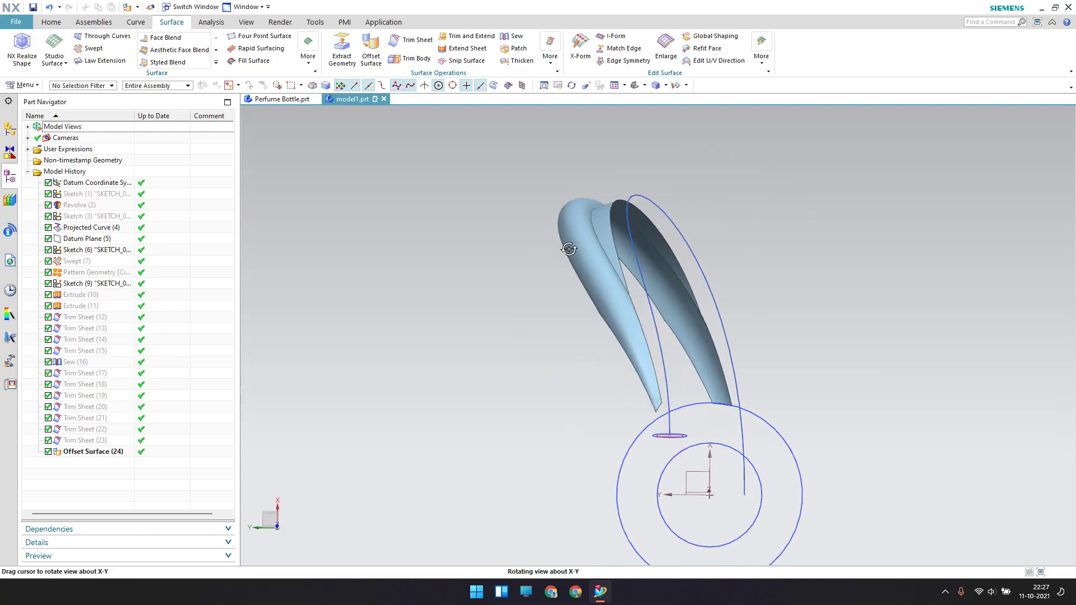
middle_drag(588, 208, 579, 209)
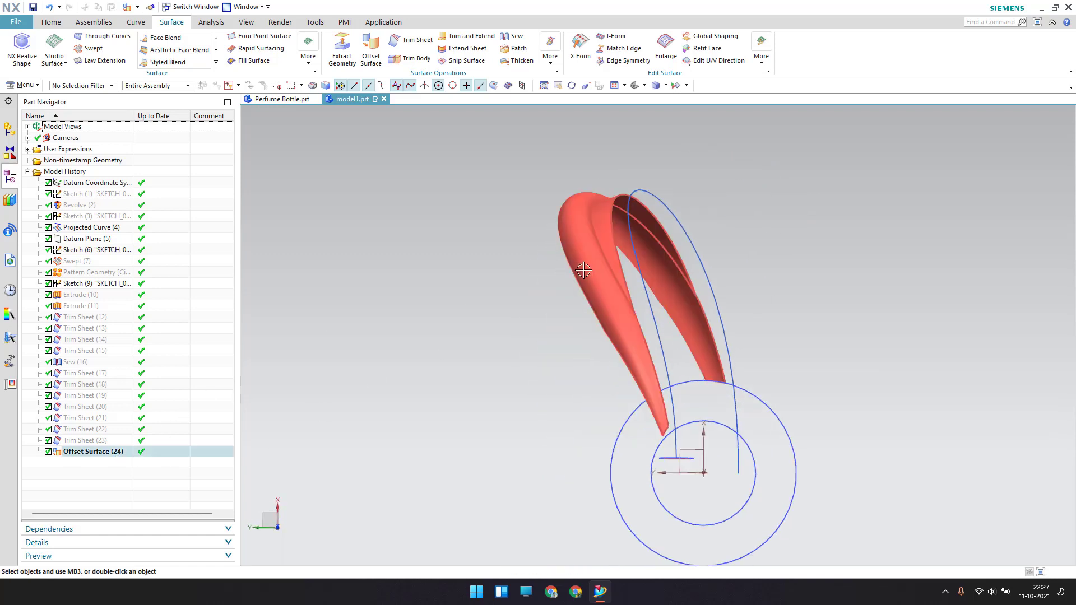
middle_drag(581, 252, 608, 216)
scroll(608, 216, down, 3)
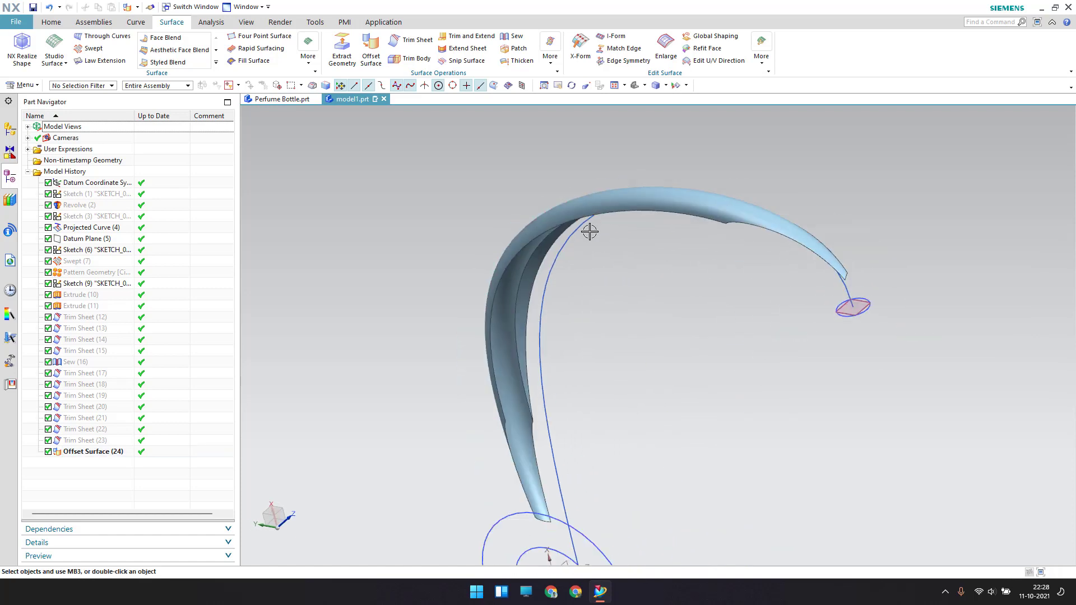
scroll(588, 231, down, 3)
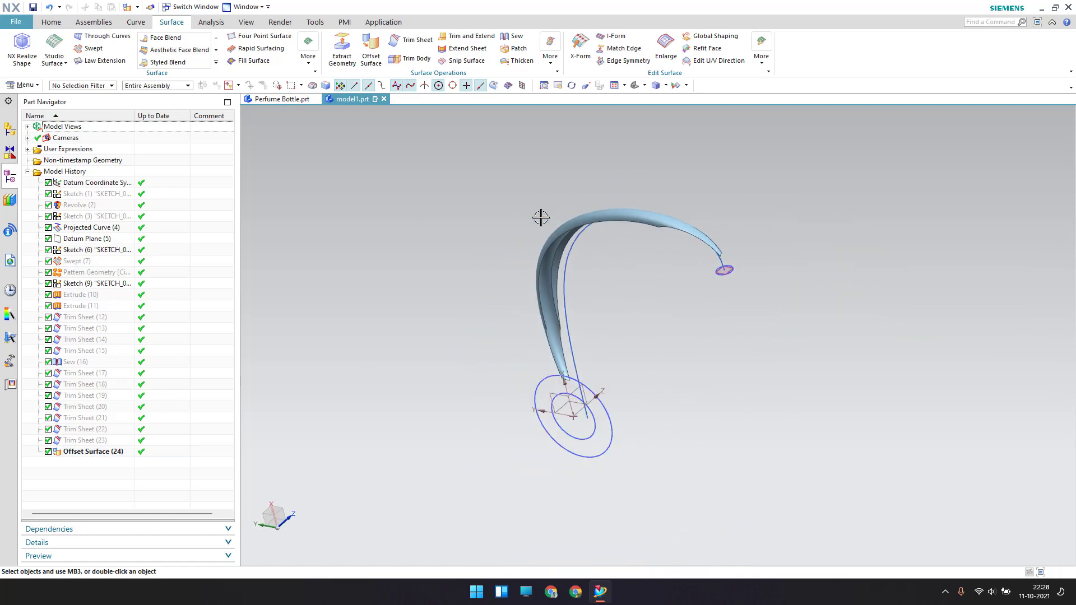
mouse_move(628, 269)
middle_down()
mouse_move(569, 246)
mouse_move(583, 228)
middle_up()
scroll(582, 228, up, 5)
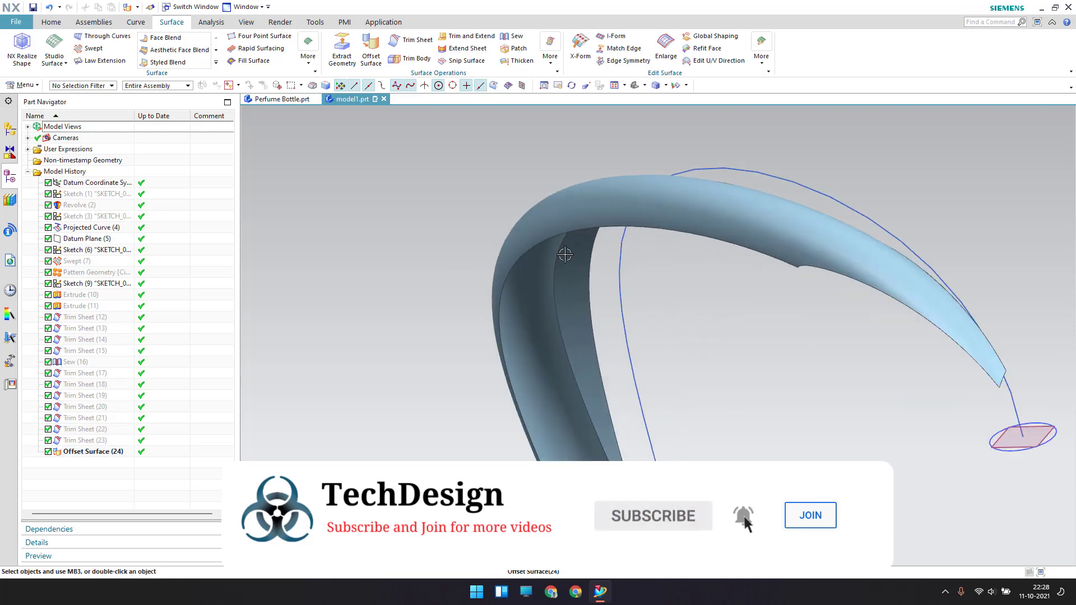
scroll(565, 255, down, 1)
scroll(565, 255, down, 2)
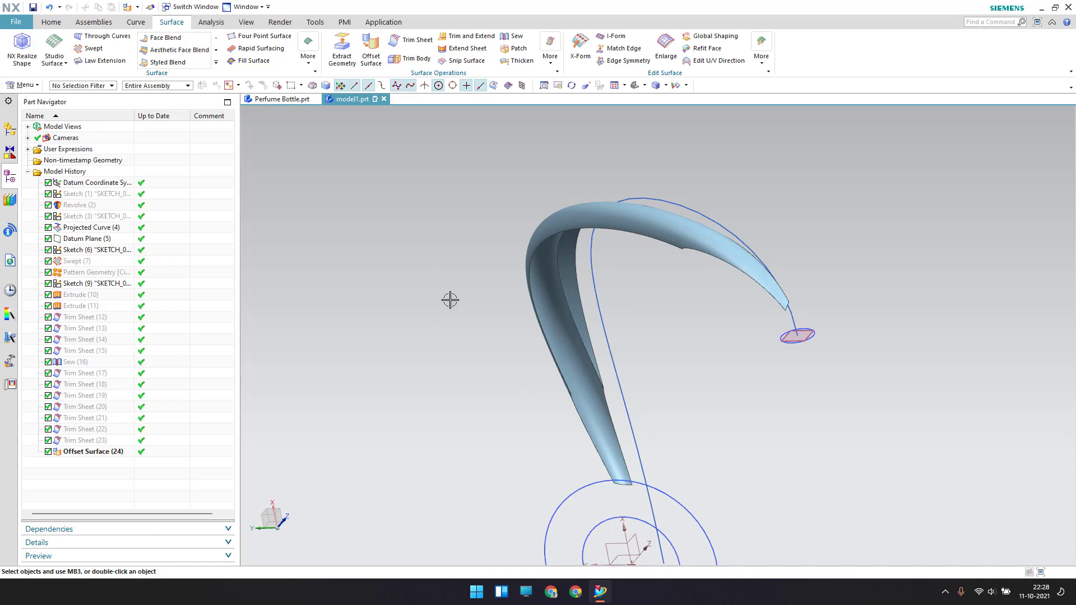
Step: Circular-pattern both offset blade sheets about the datum Y axis: count 30, span 360°
click(22, 85)
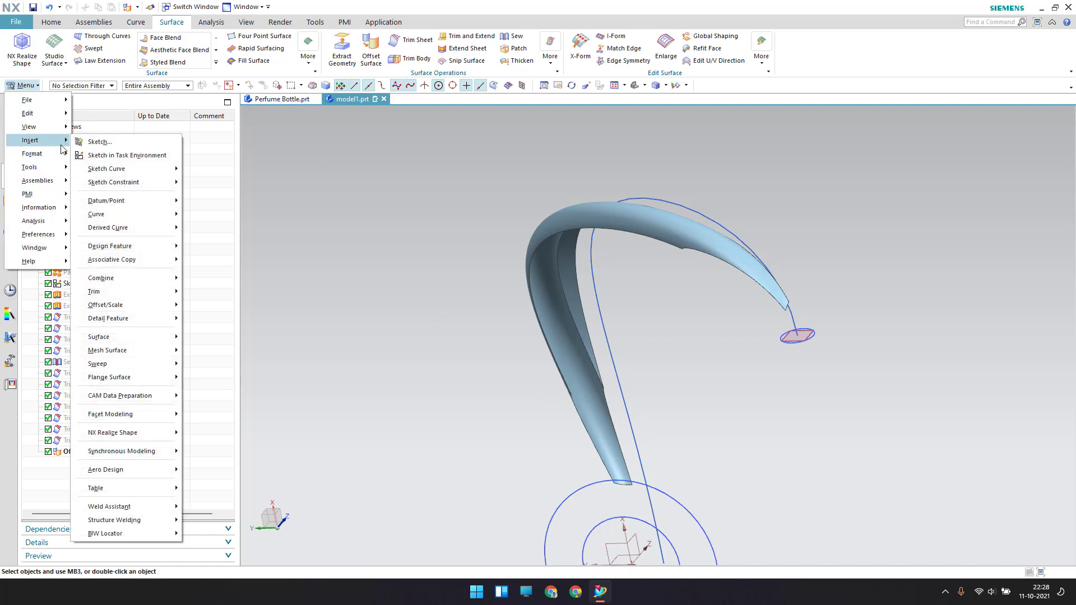
mouse_move(31, 139)
mouse_move(112, 259)
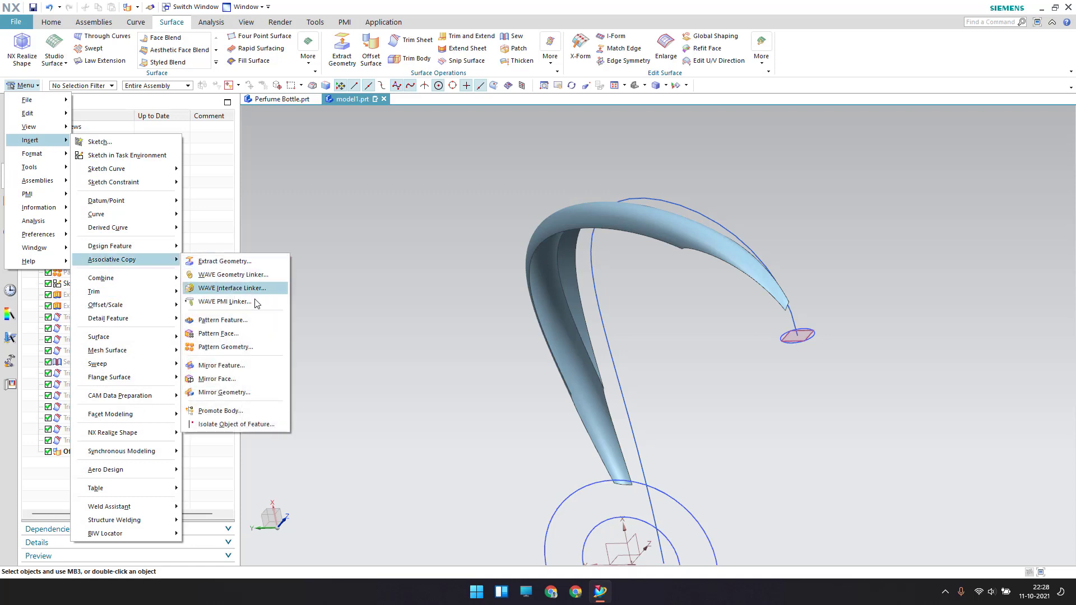
click(249, 351)
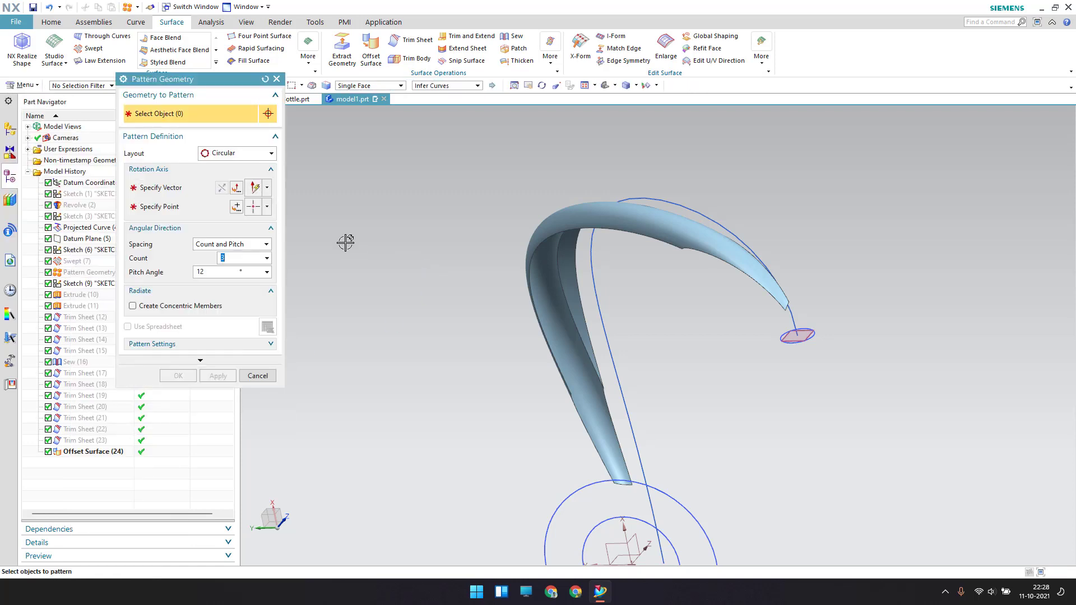
click(87, 455)
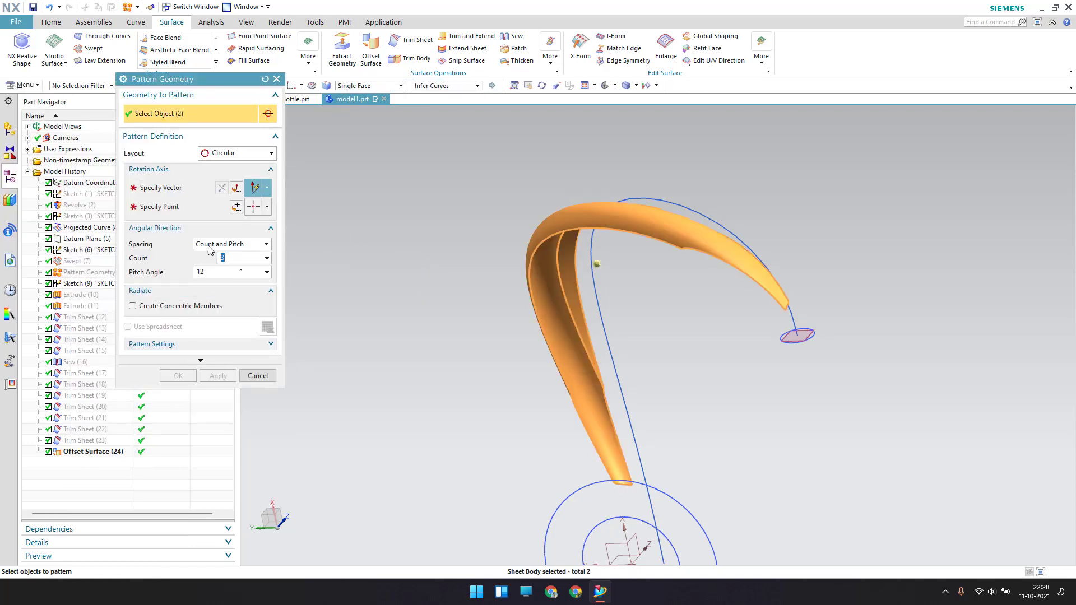
click(190, 187)
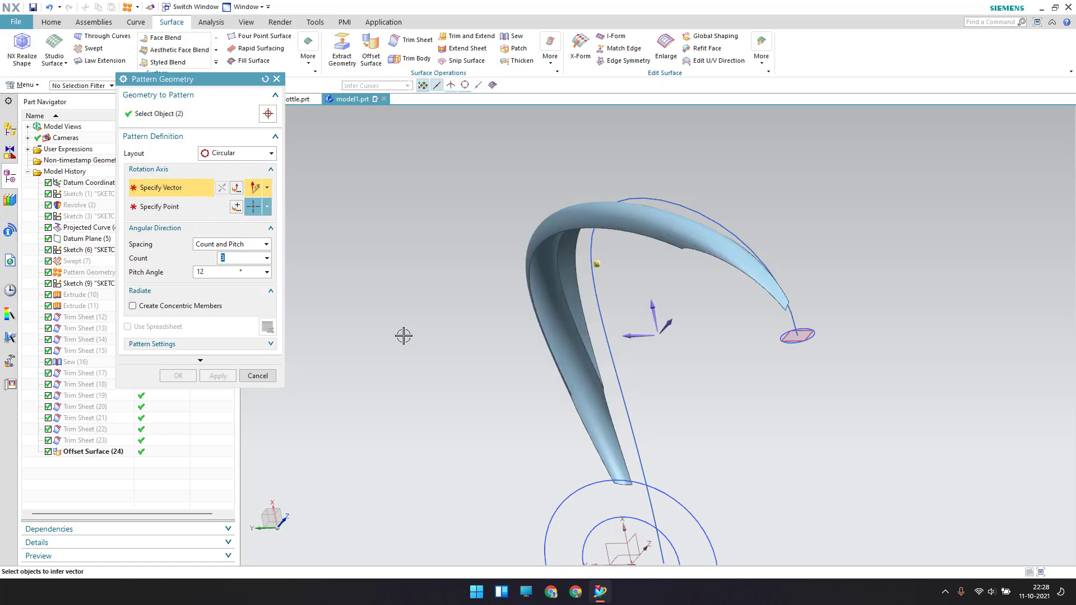
scroll(657, 288, up, 3)
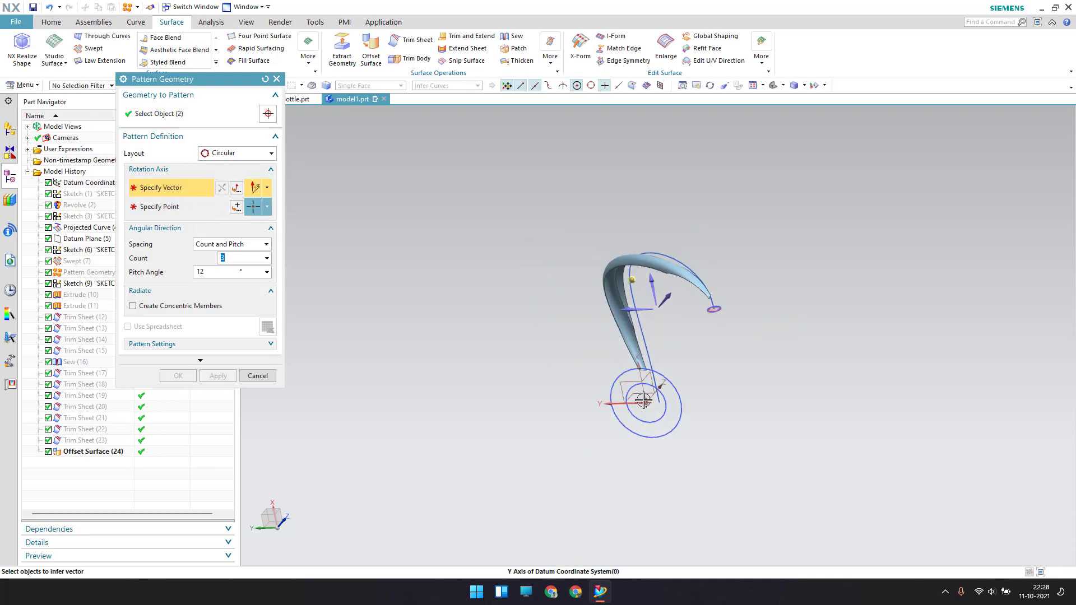
click(655, 394)
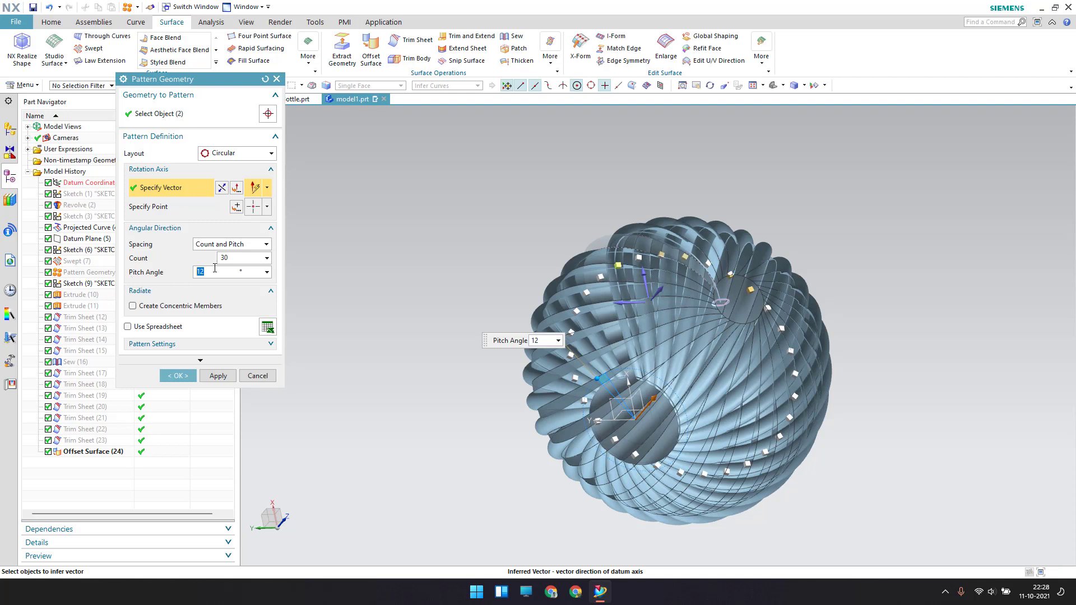
click(228, 248)
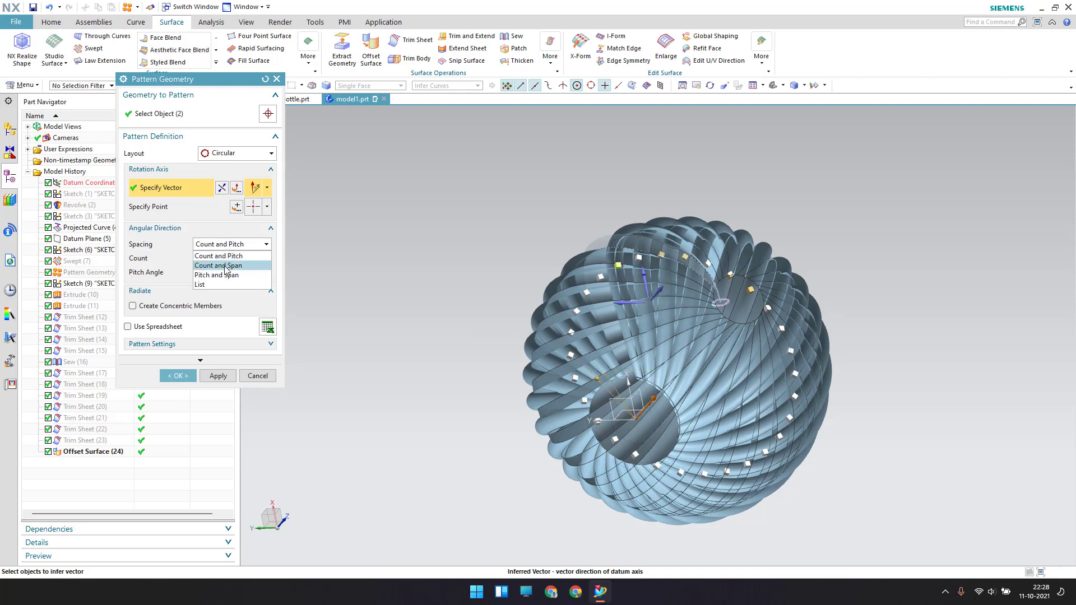
click(224, 265)
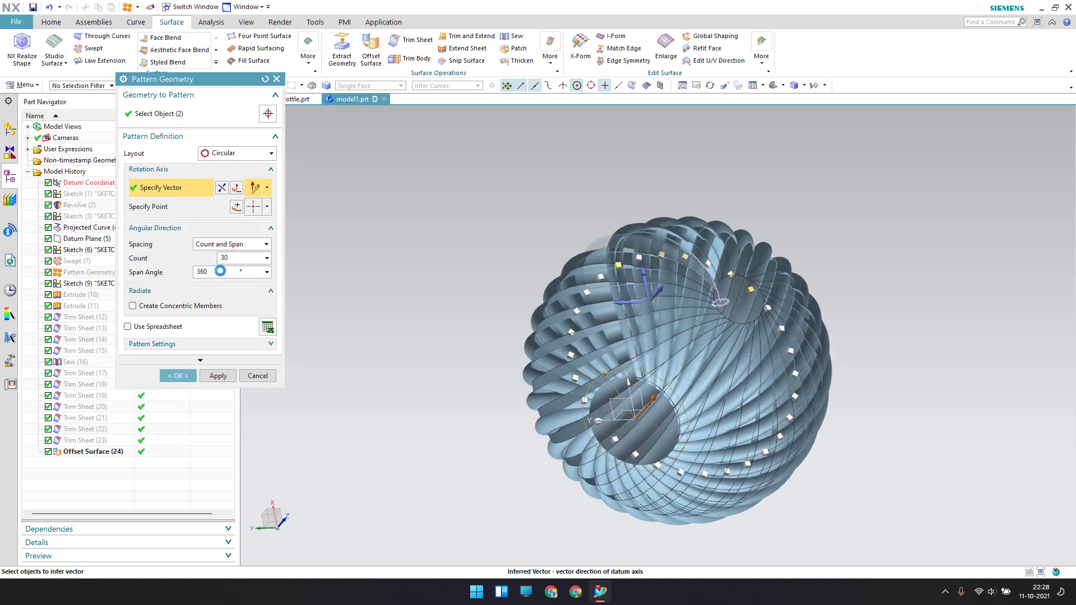
click(191, 376)
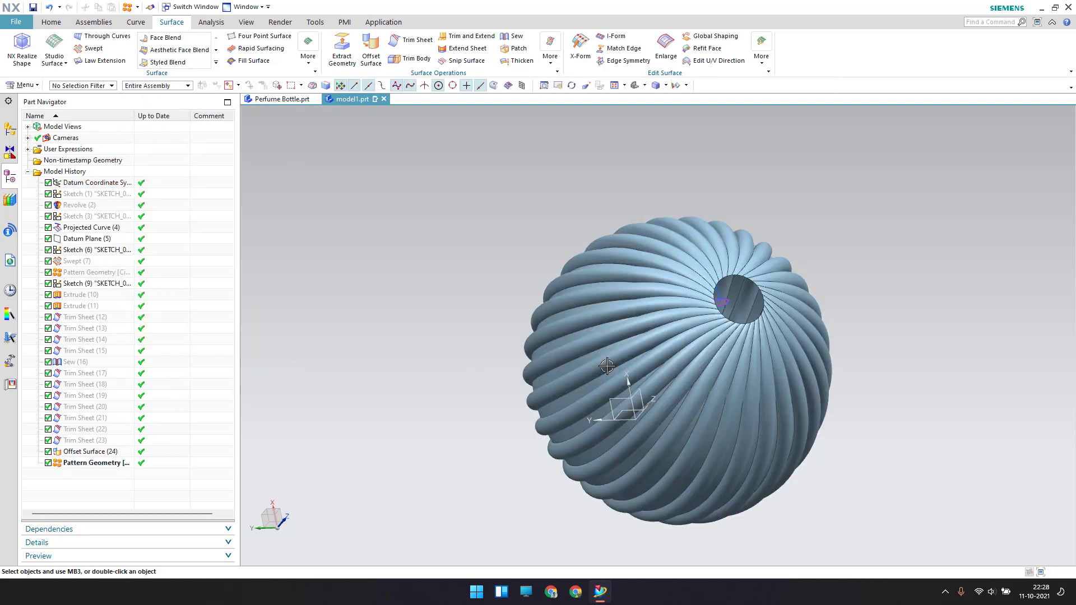
mouse_move(629, 377)
middle_down()
mouse_move(656, 312)
mouse_move(715, 273)
mouse_move(643, 265)
mouse_move(617, 278)
middle_up()
scroll(715, 273, up, 3)
scroll(667, 274, down, 2)
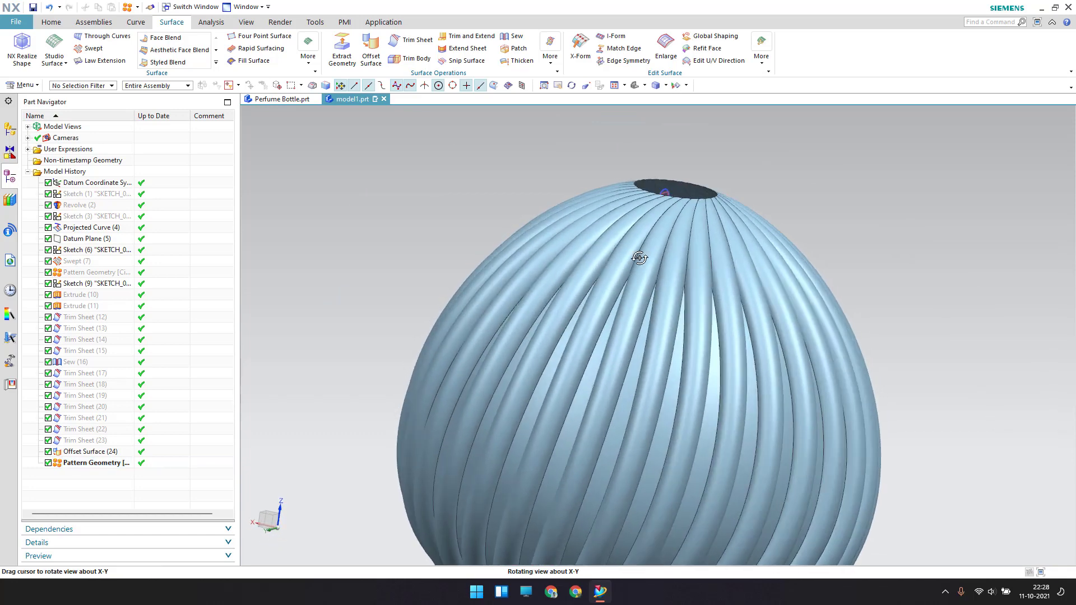
key(ctrl+f)
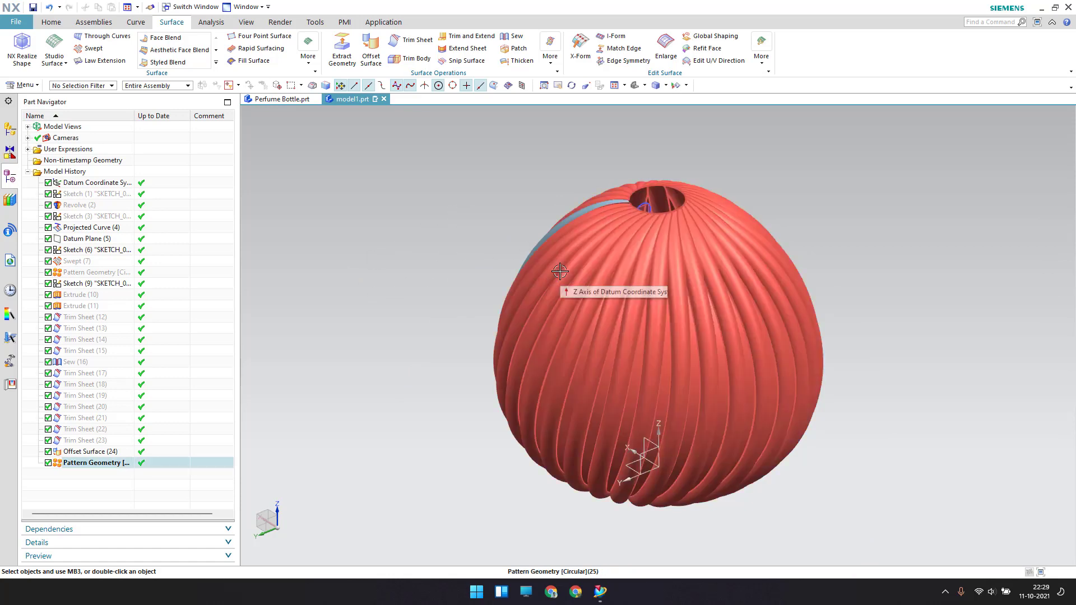
Step: Sew the 59 box-selected patterned sheets onto the offset surface as target
click(513, 36)
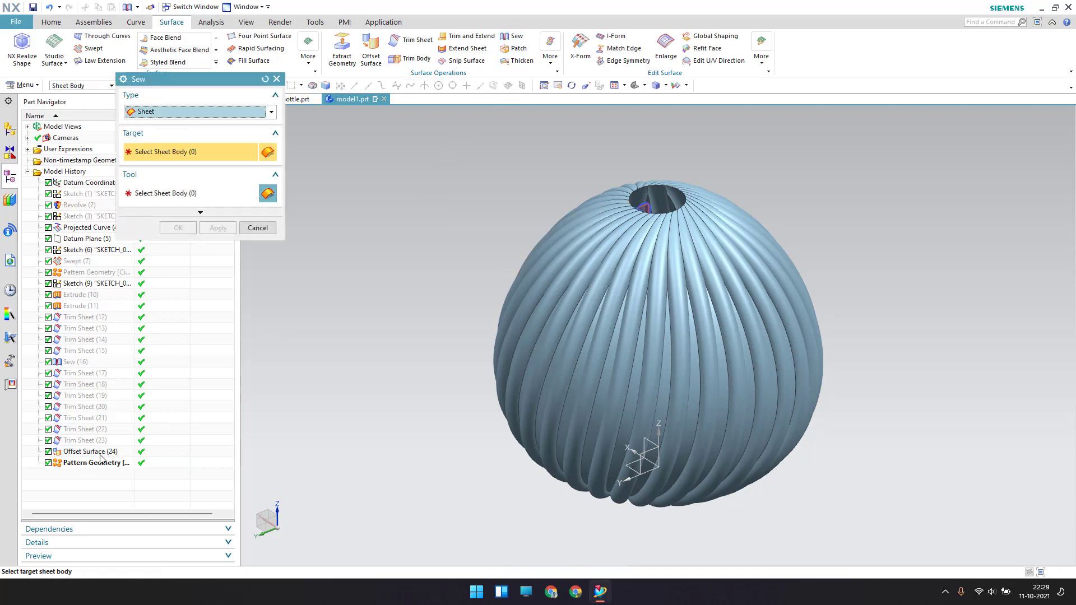
click(527, 308)
scroll(413, 297, down, 2)
drag(401, 173, 710, 452)
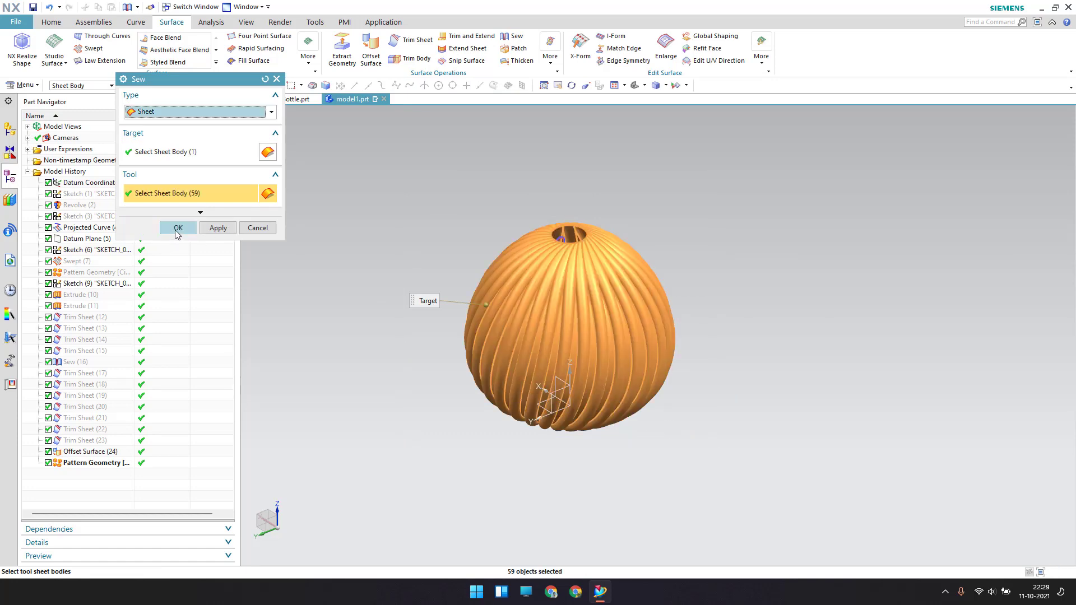
click(178, 228)
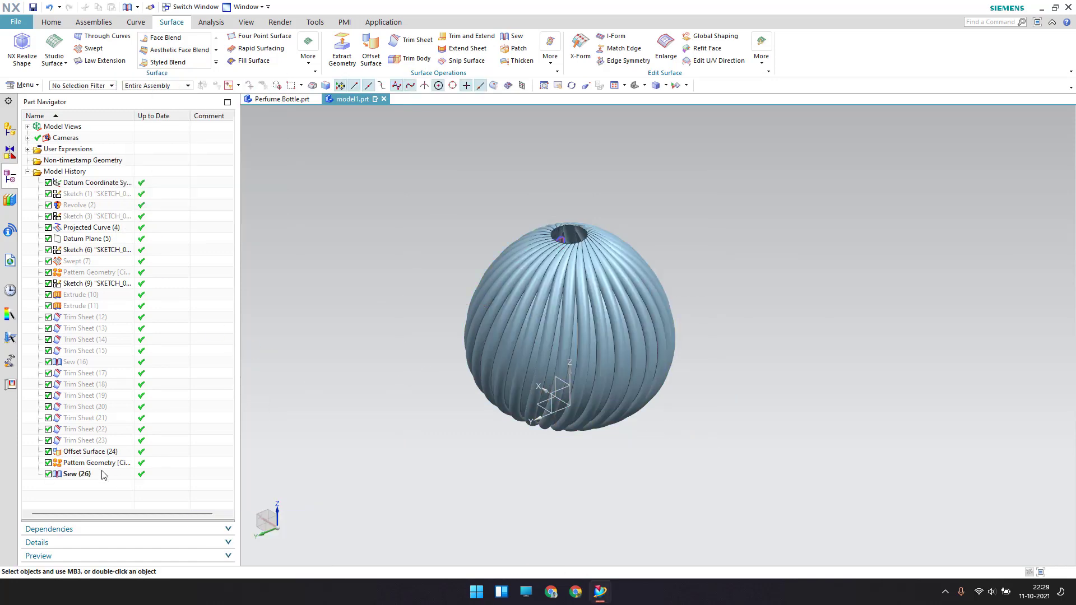
Step: Select Sew (26), orbit, and fit the view to inspect the ribbed egg-shaped body
click(98, 478)
mouse_move(473, 352)
middle_down()
mouse_move(525, 314)
mouse_move(448, 336)
middle_up()
scroll(437, 333, down, 2)
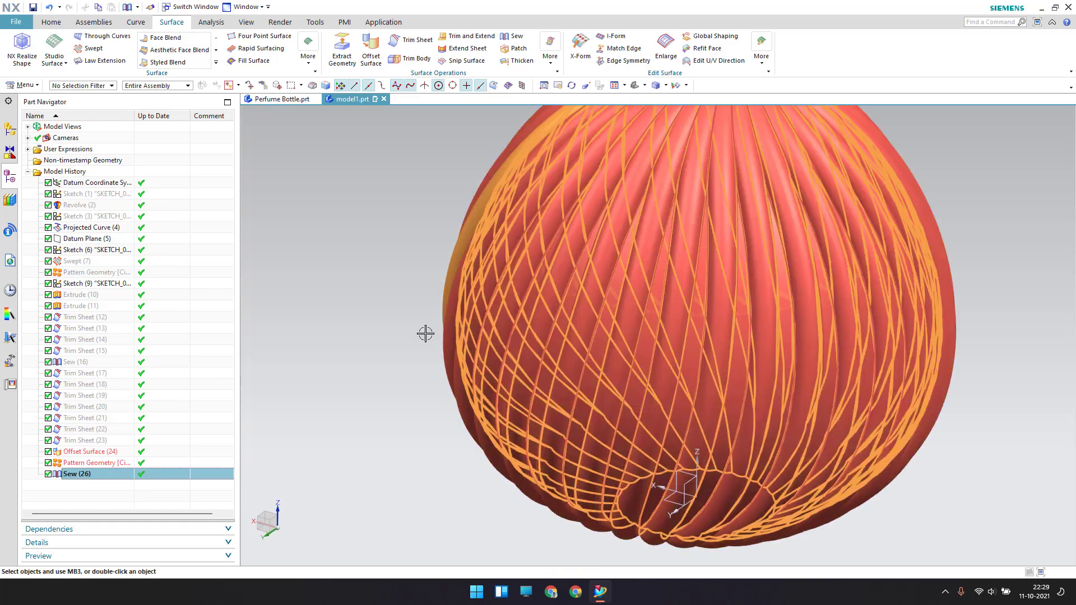
key(ctrl+f)
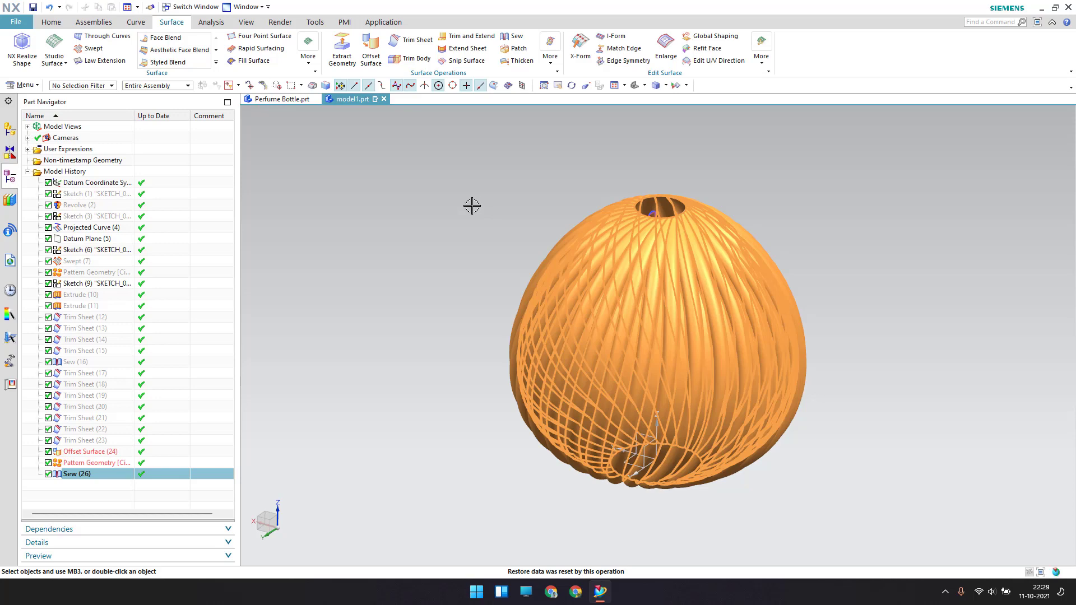
key(Escape)
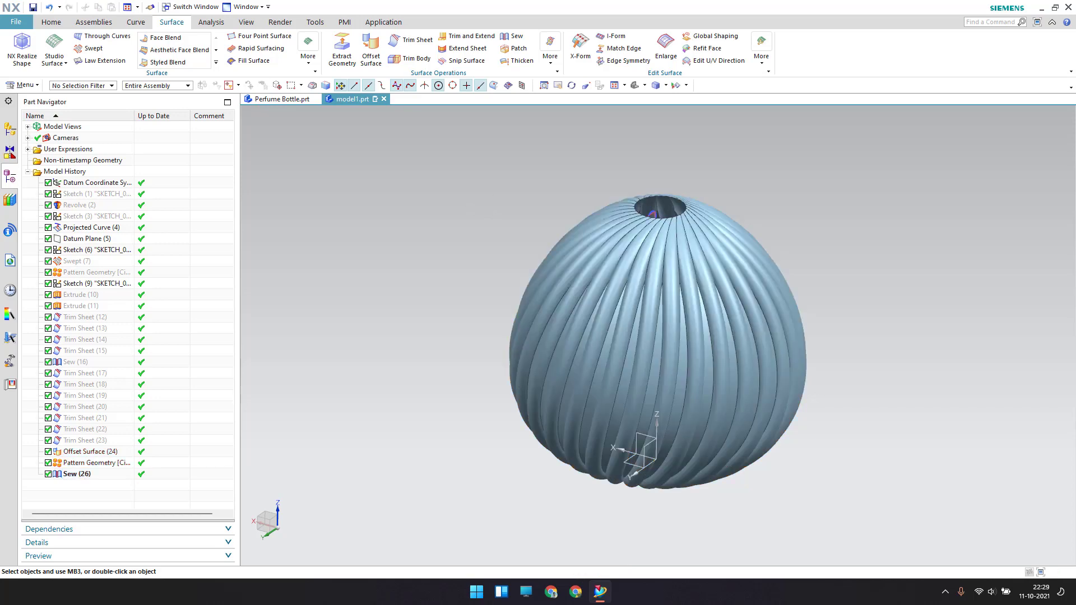